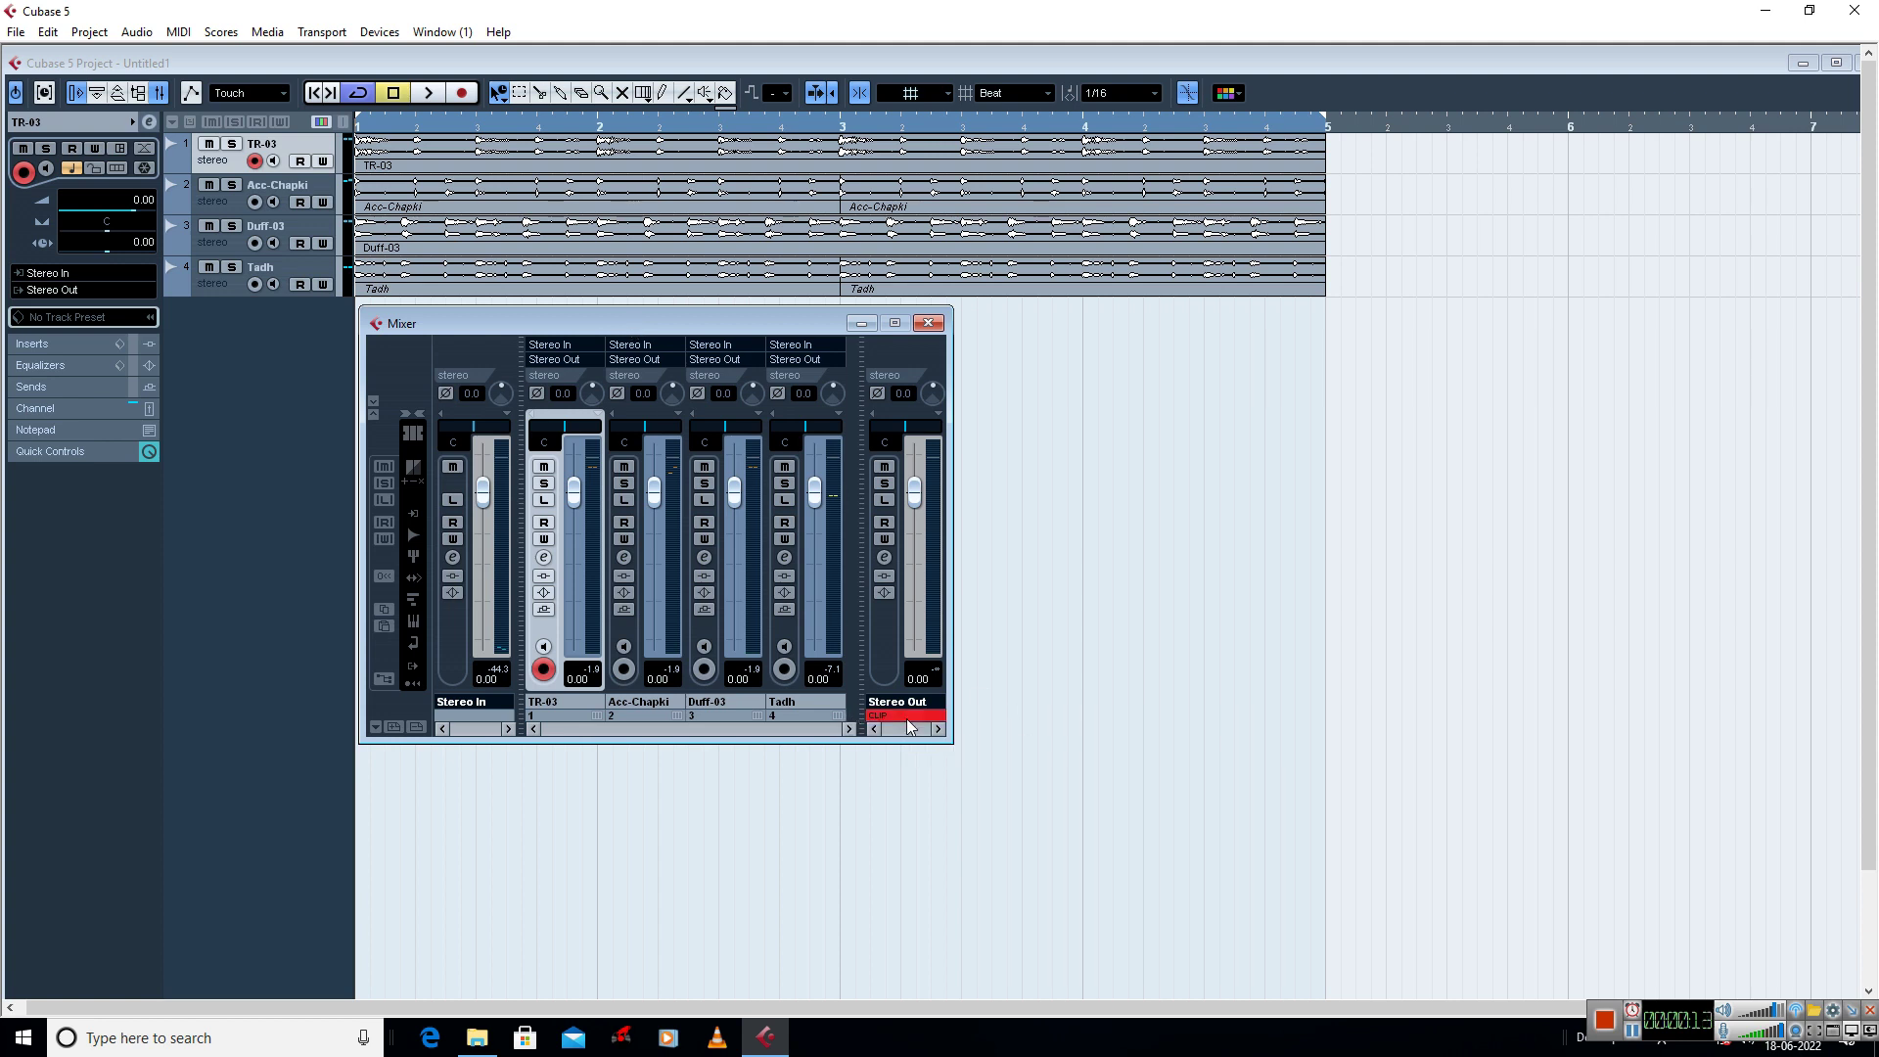
- Play back the mix to check the Stereo Out level, clearing its clip indicator before and after
{"action": "left_click", "coordinate": [906, 718]}
{"action": "key", "text": "space"}
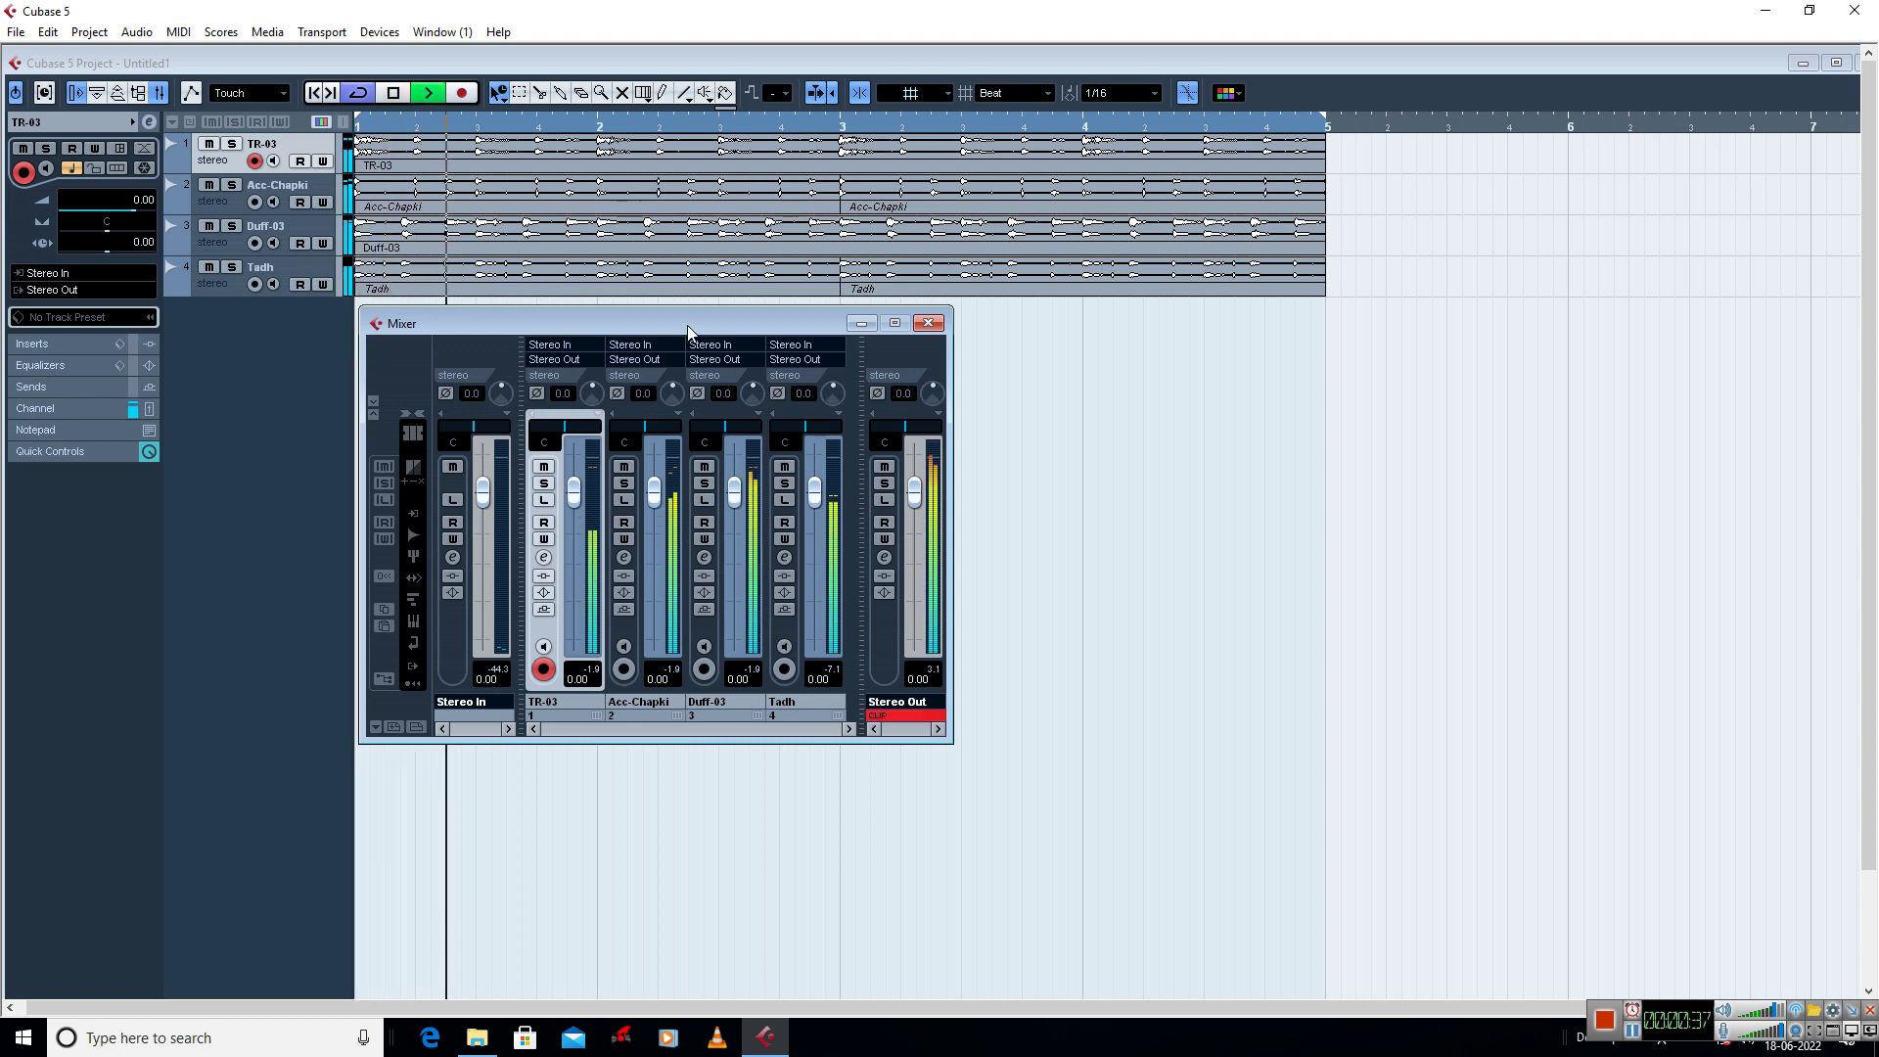
{"action": "key", "text": "space"}
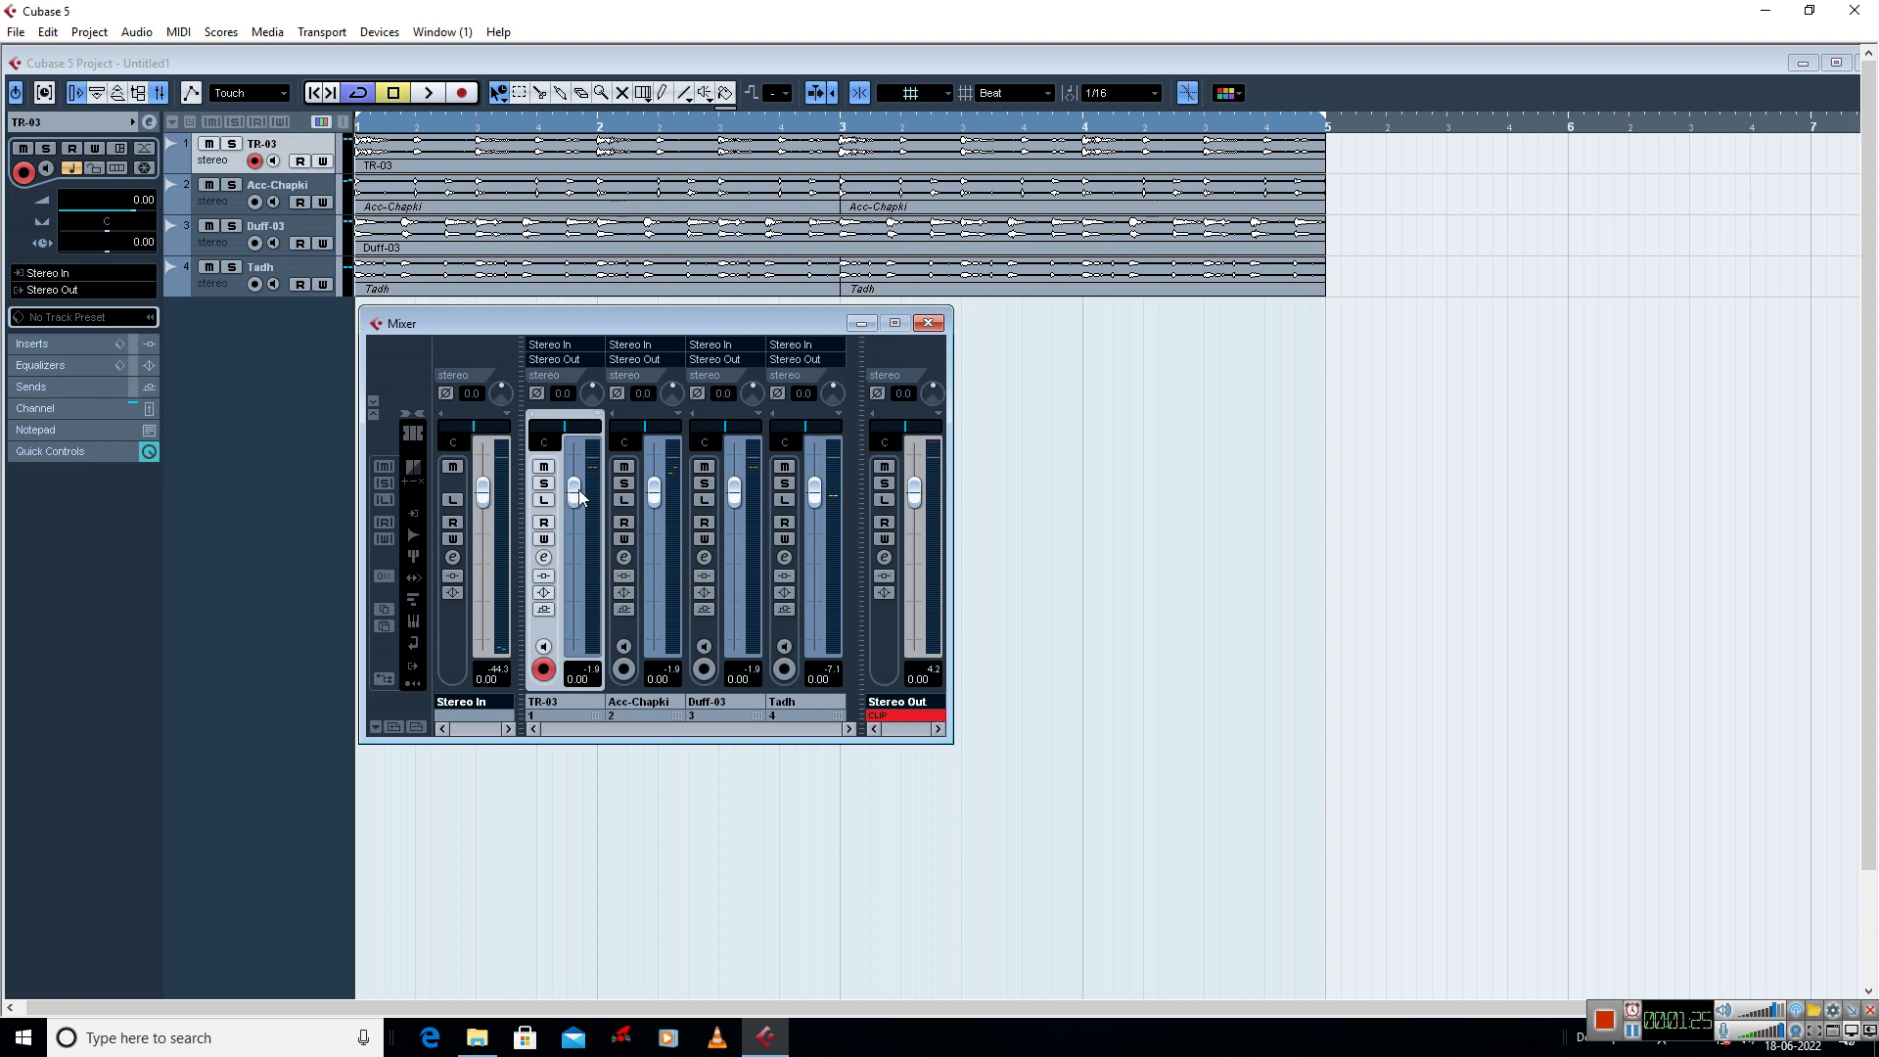
{"action": "left_click", "coordinate": [889, 715]}
- Lower the track faders to -10.56 for TR-03, -13.03 for Acc-Chapki, -11.87 for Duff-03 and -12.32 for Tadh
{"action": "left_click_drag", "start_coordinate": [575, 494], "coordinate": [573, 559]}
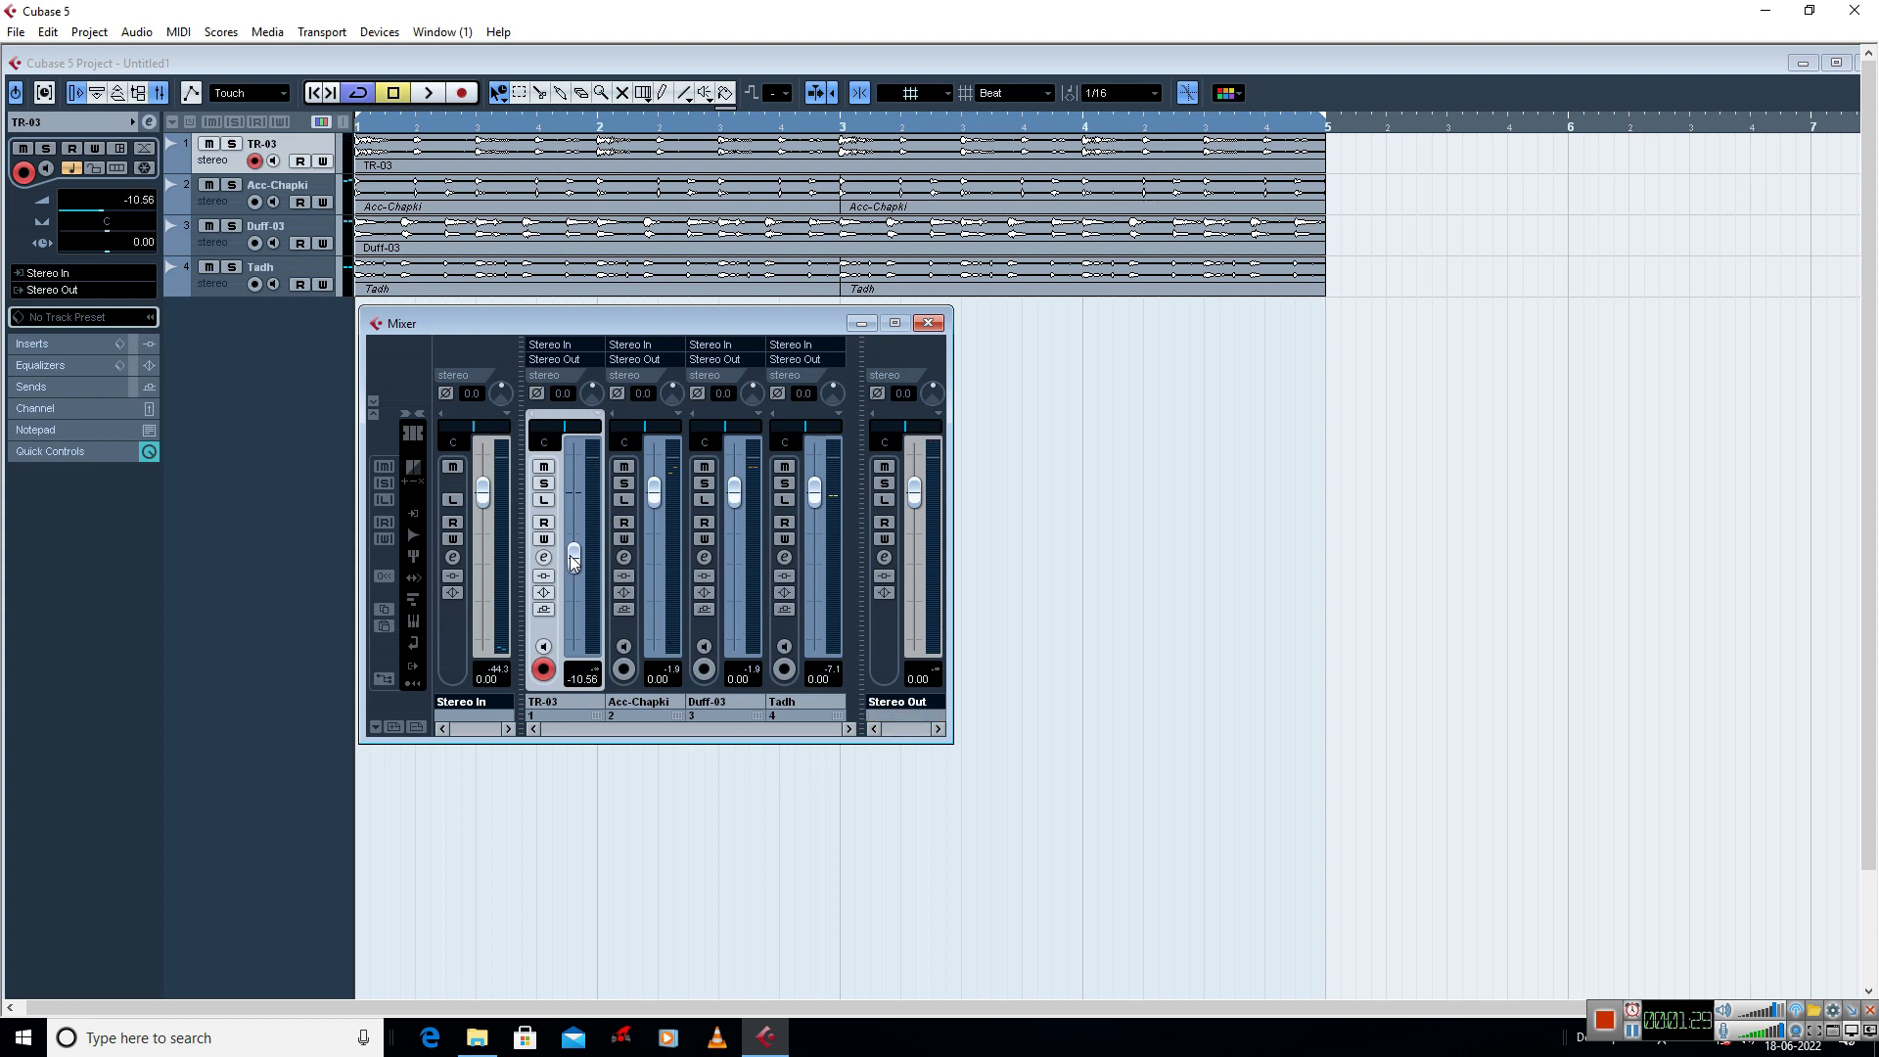
{"action": "left_click_drag", "start_coordinate": [654, 507], "coordinate": [649, 572]}
{"action": "scroll", "coordinate": [655, 578], "scroll_direction": "down", "scroll_amount": 2}
{"action": "left_click_drag", "start_coordinate": [737, 513], "coordinate": [735, 573]}
{"action": "left_click_drag", "start_coordinate": [812, 513], "coordinate": [813, 575]}
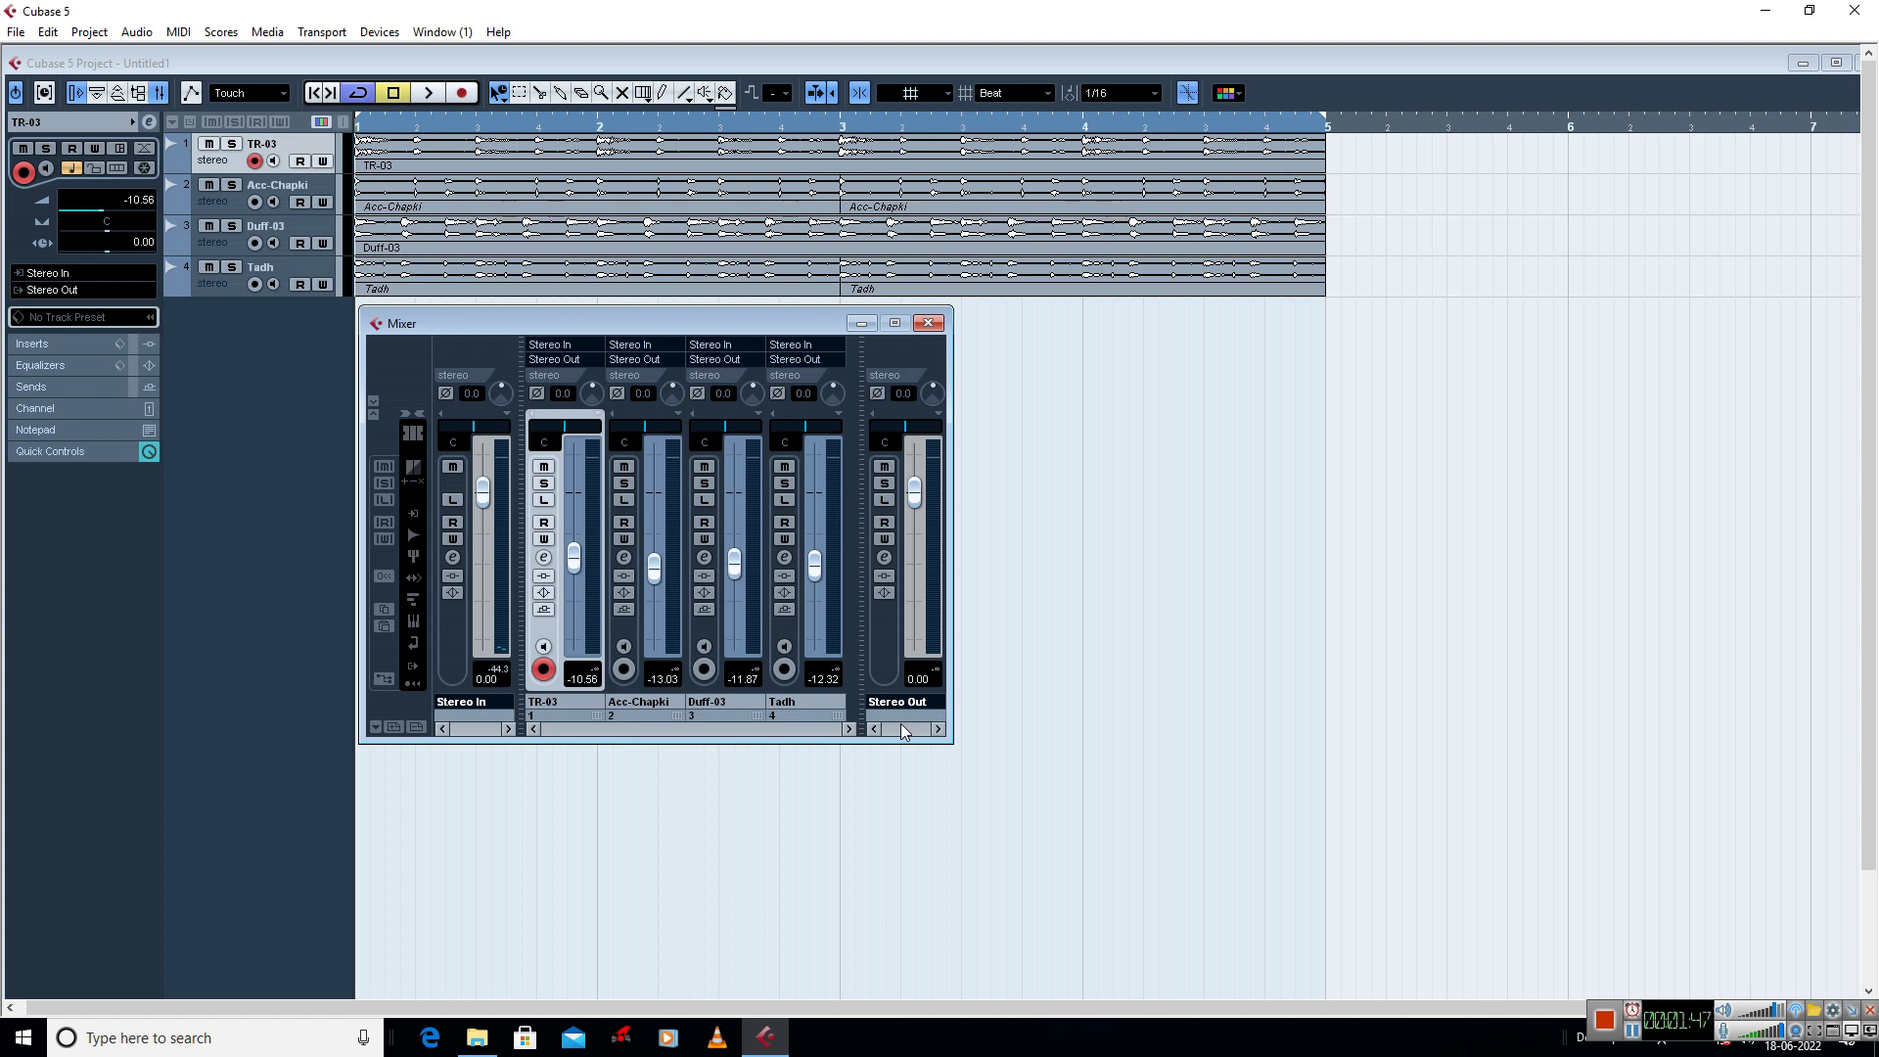
- Fine-tune the faders during playback to -12.09 for TR-03, -12.79 for Duff-03 and -14.02 for Tadh
{"action": "key", "text": "space"}
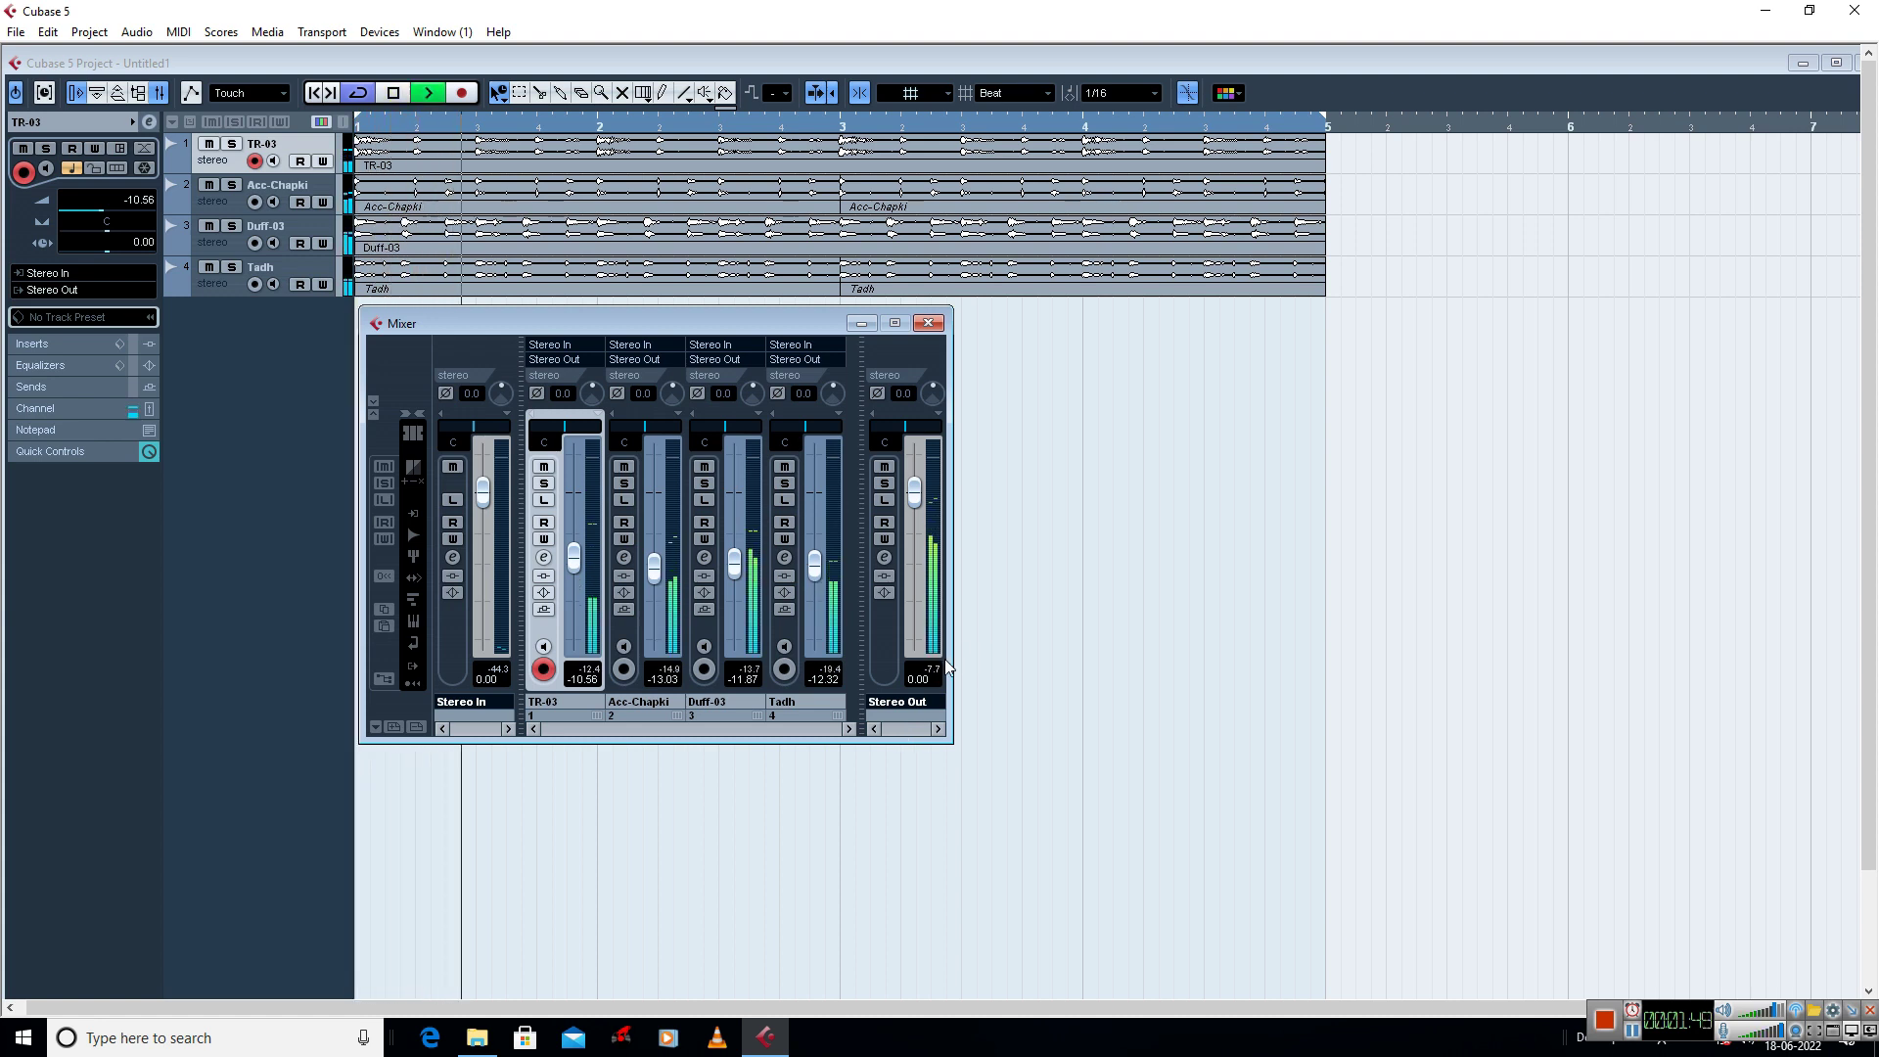
{"action": "left_click_drag", "start_coordinate": [819, 571], "coordinate": [819, 567]}
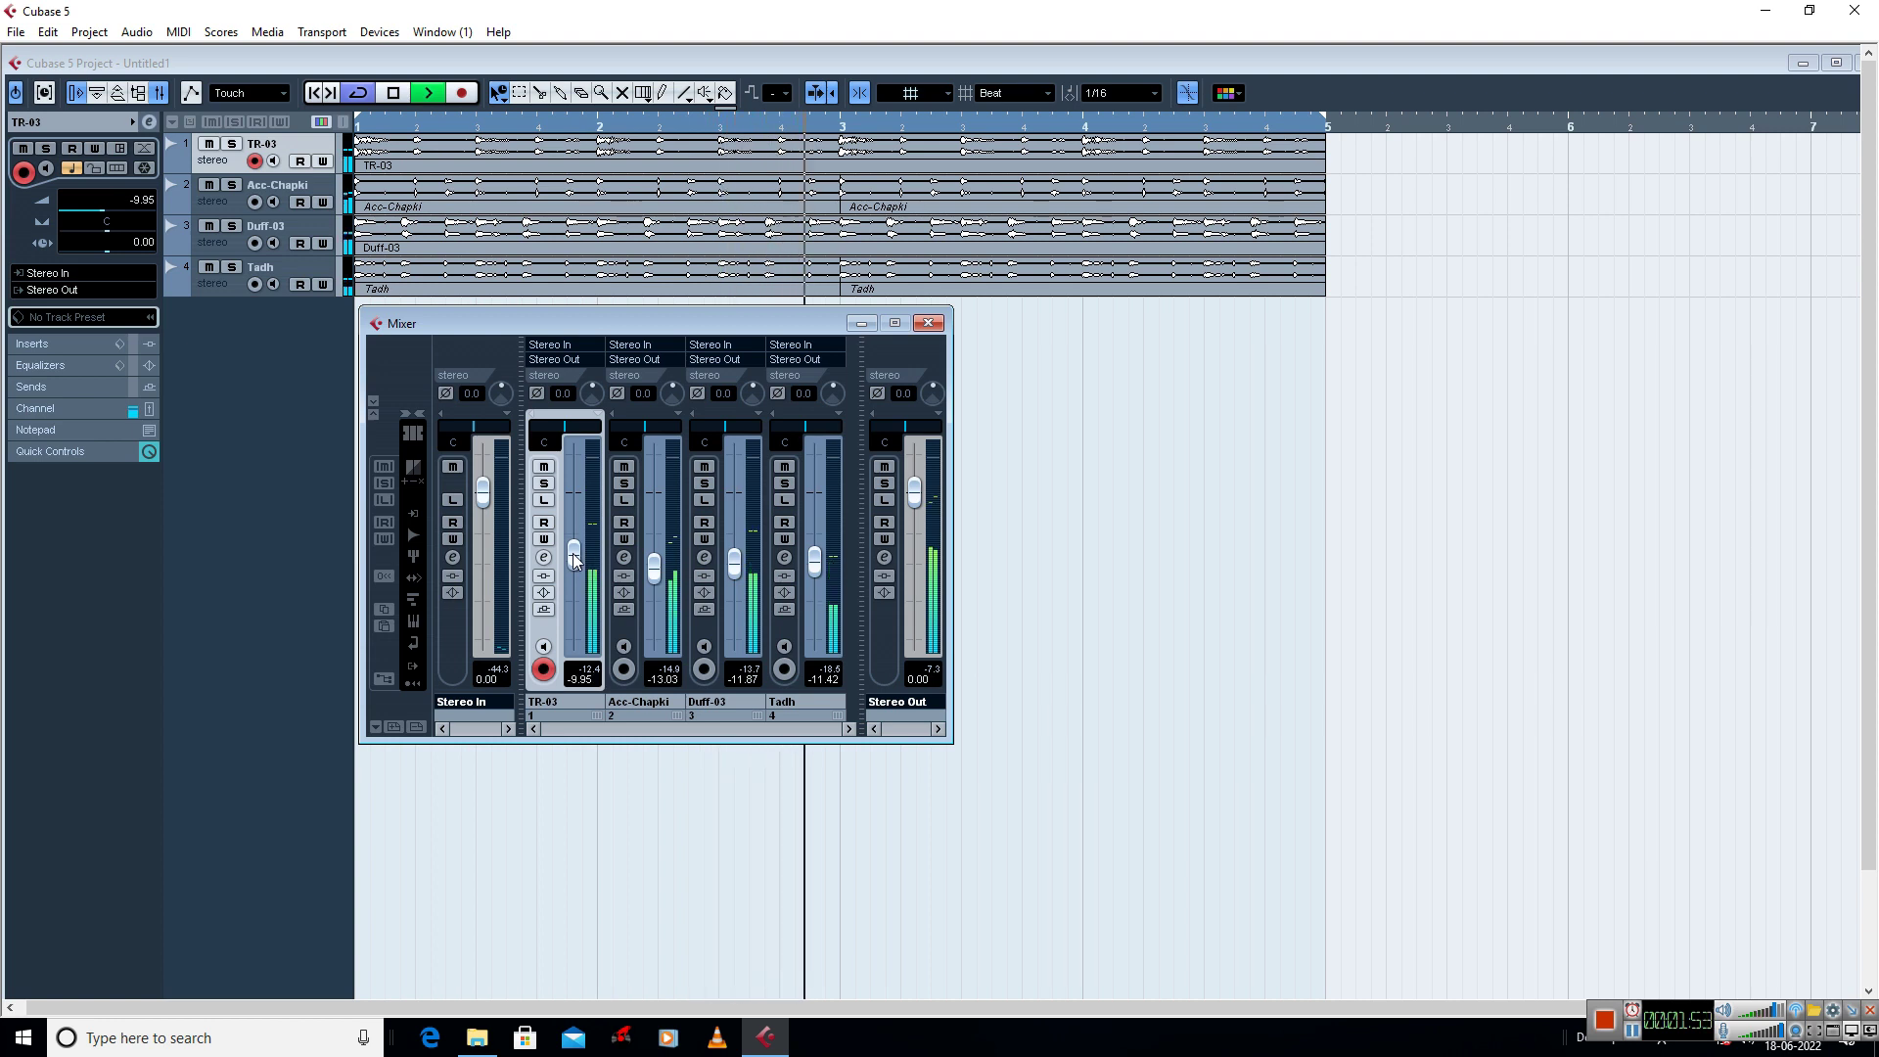
{"action": "left_click_drag", "start_coordinate": [576, 561], "coordinate": [575, 550]}
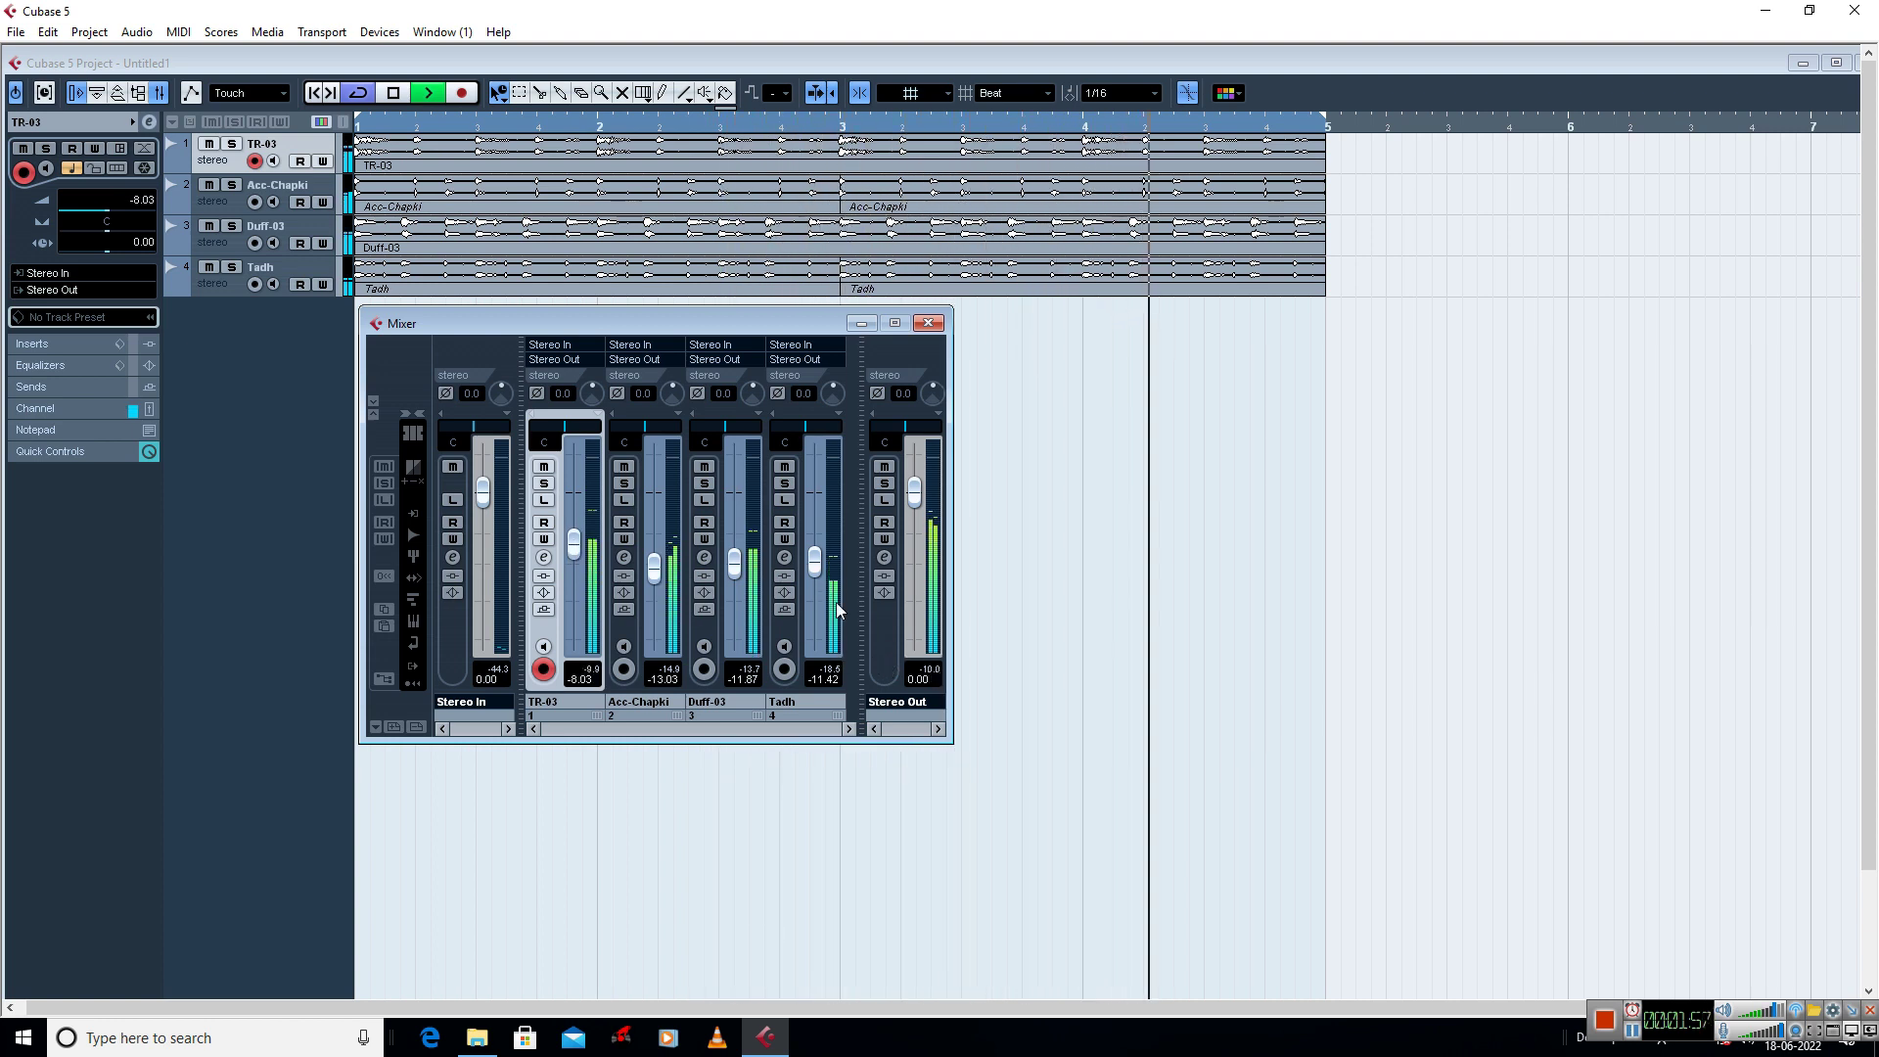
{"action": "left_click_drag", "start_coordinate": [813, 572], "coordinate": [813, 586]}
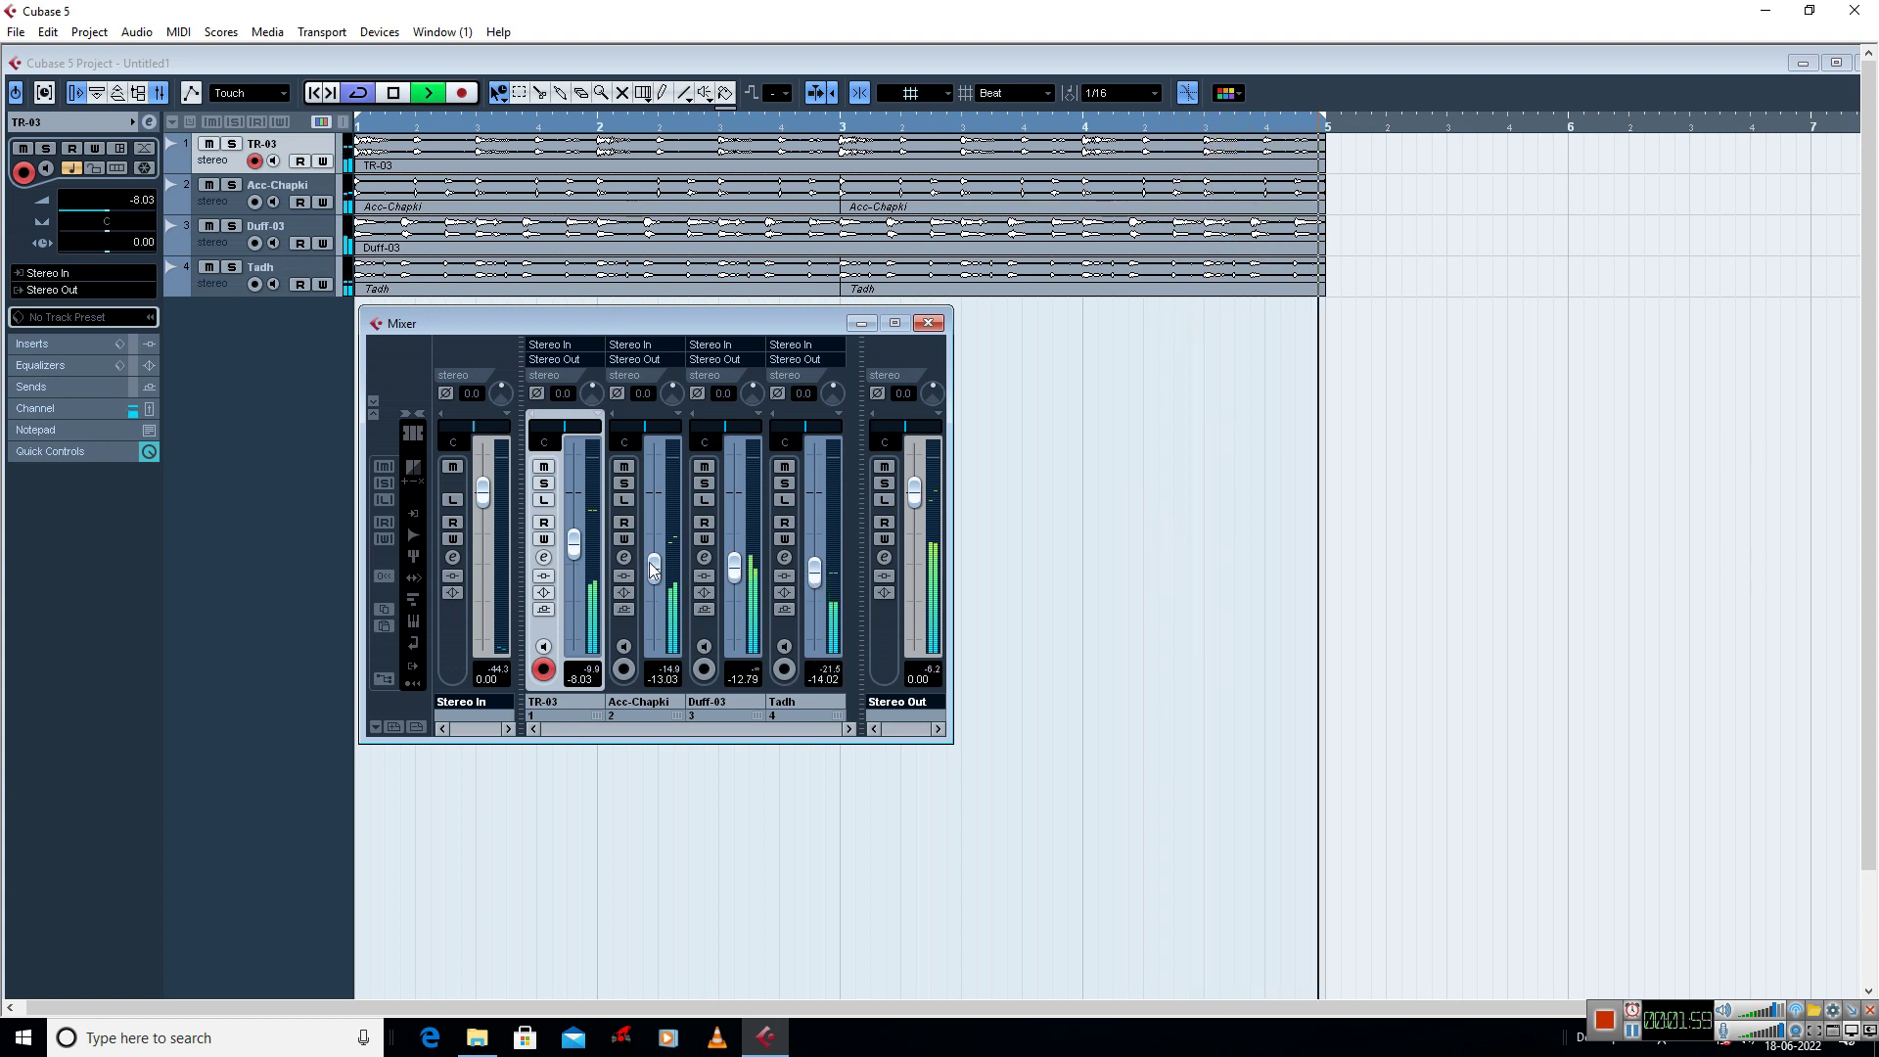
{"action": "left_click_drag", "start_coordinate": [575, 545], "coordinate": [575, 566]}
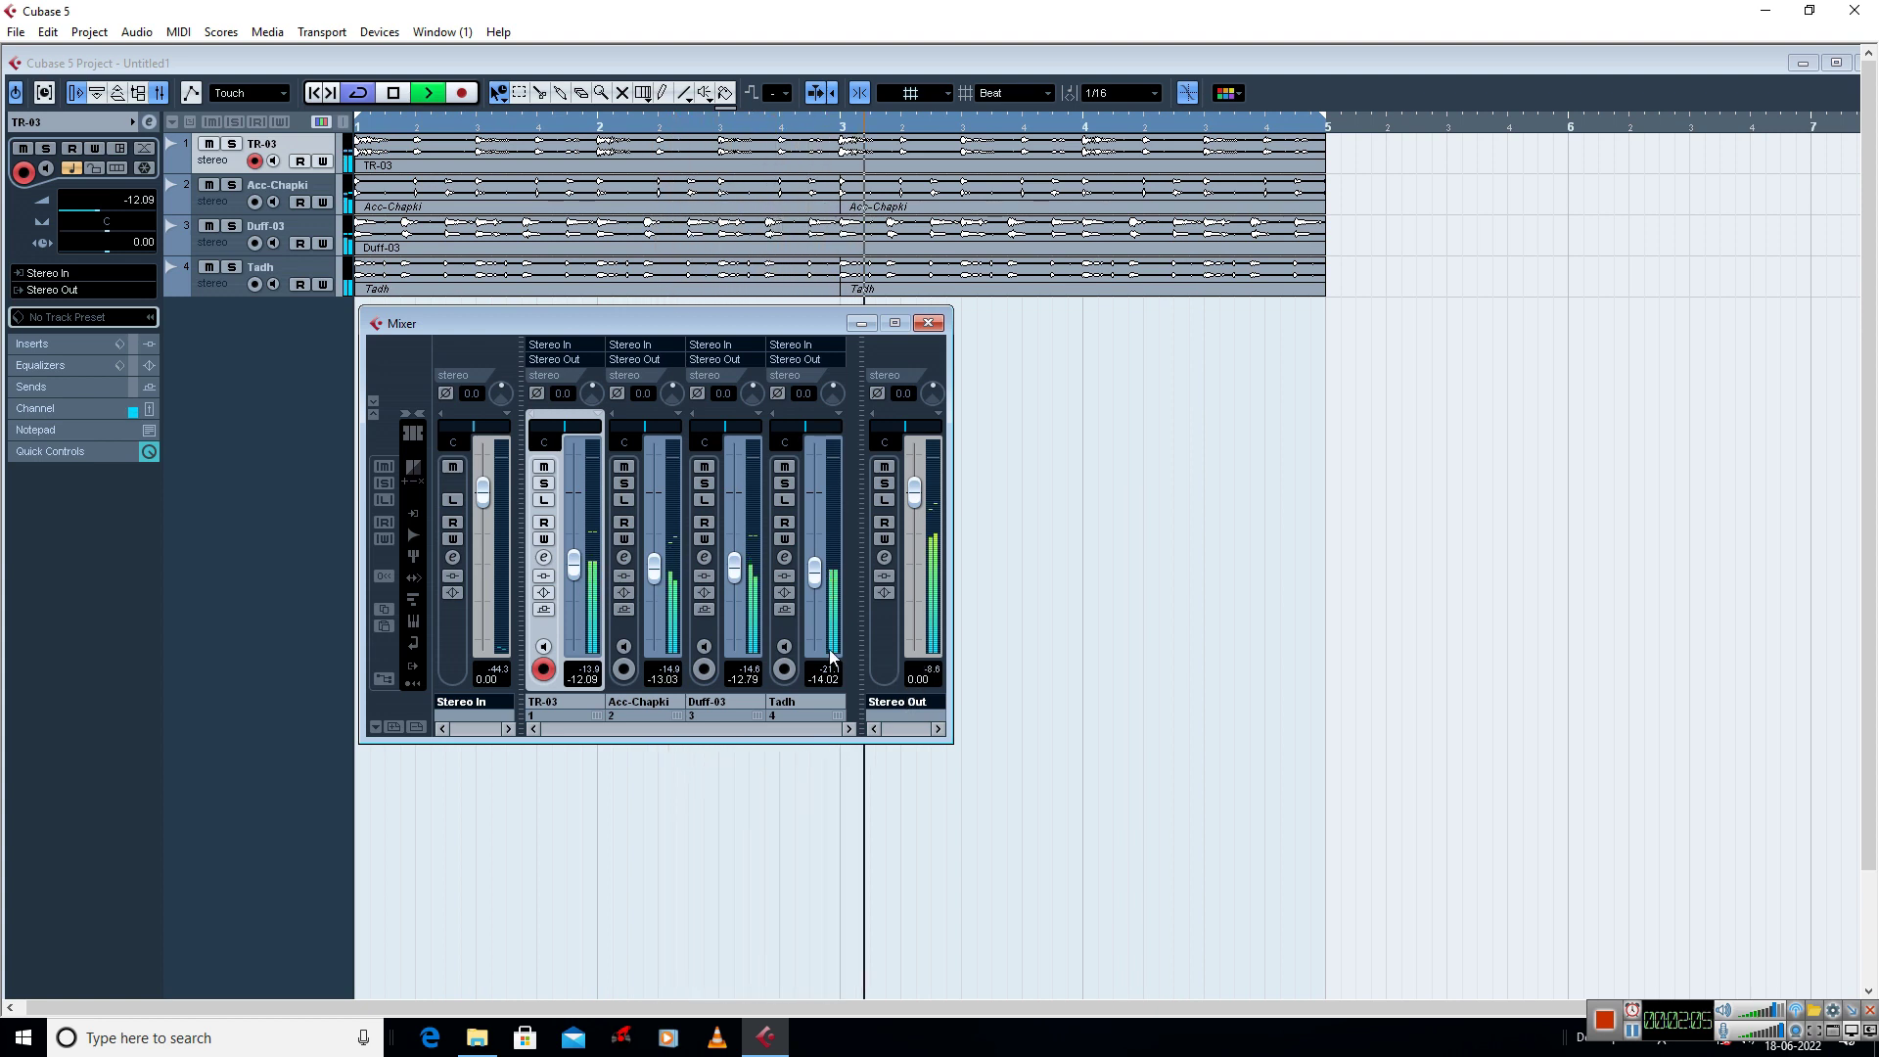
{"action": "key", "text": "space"}
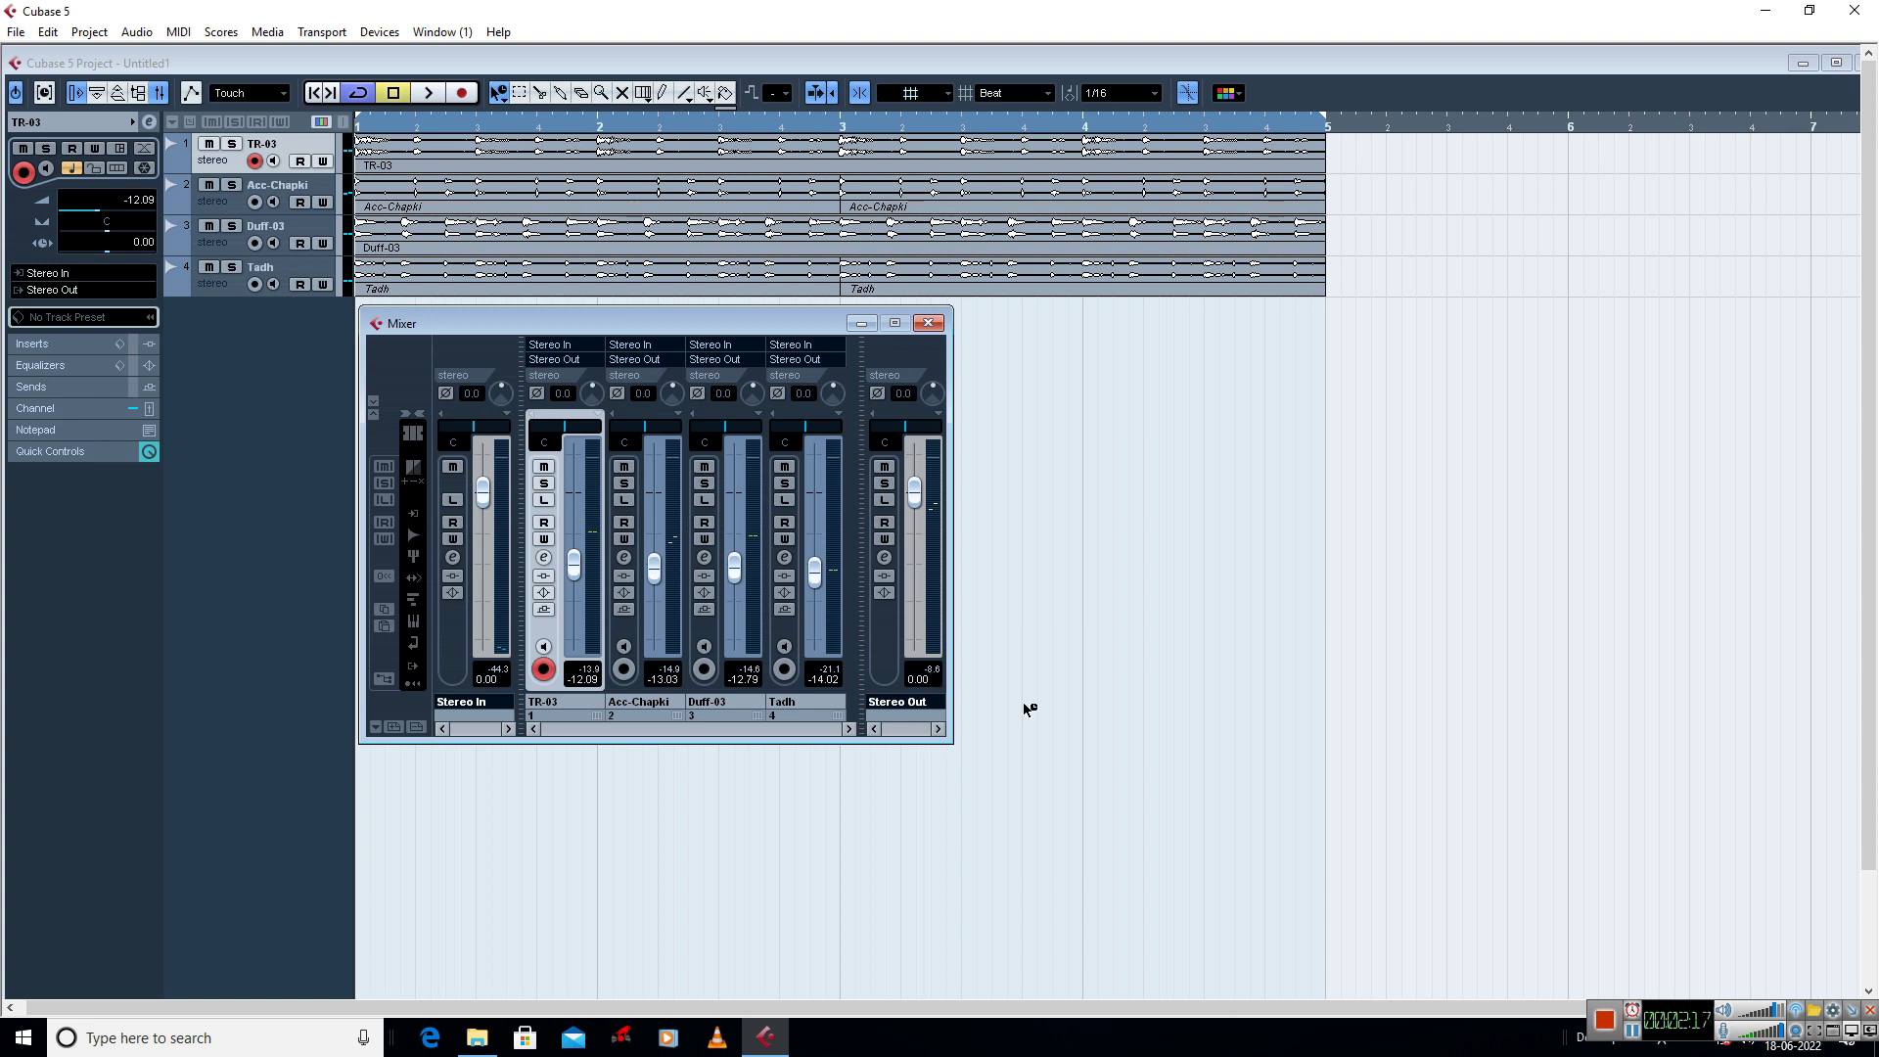
- Reset the Stereo Out peak level and load L1+ Ultramaximizer Stereo into the channel's first insert slot
{"action": "left_click", "coordinate": [930, 678]}
{"action": "left_click", "coordinate": [883, 557]}
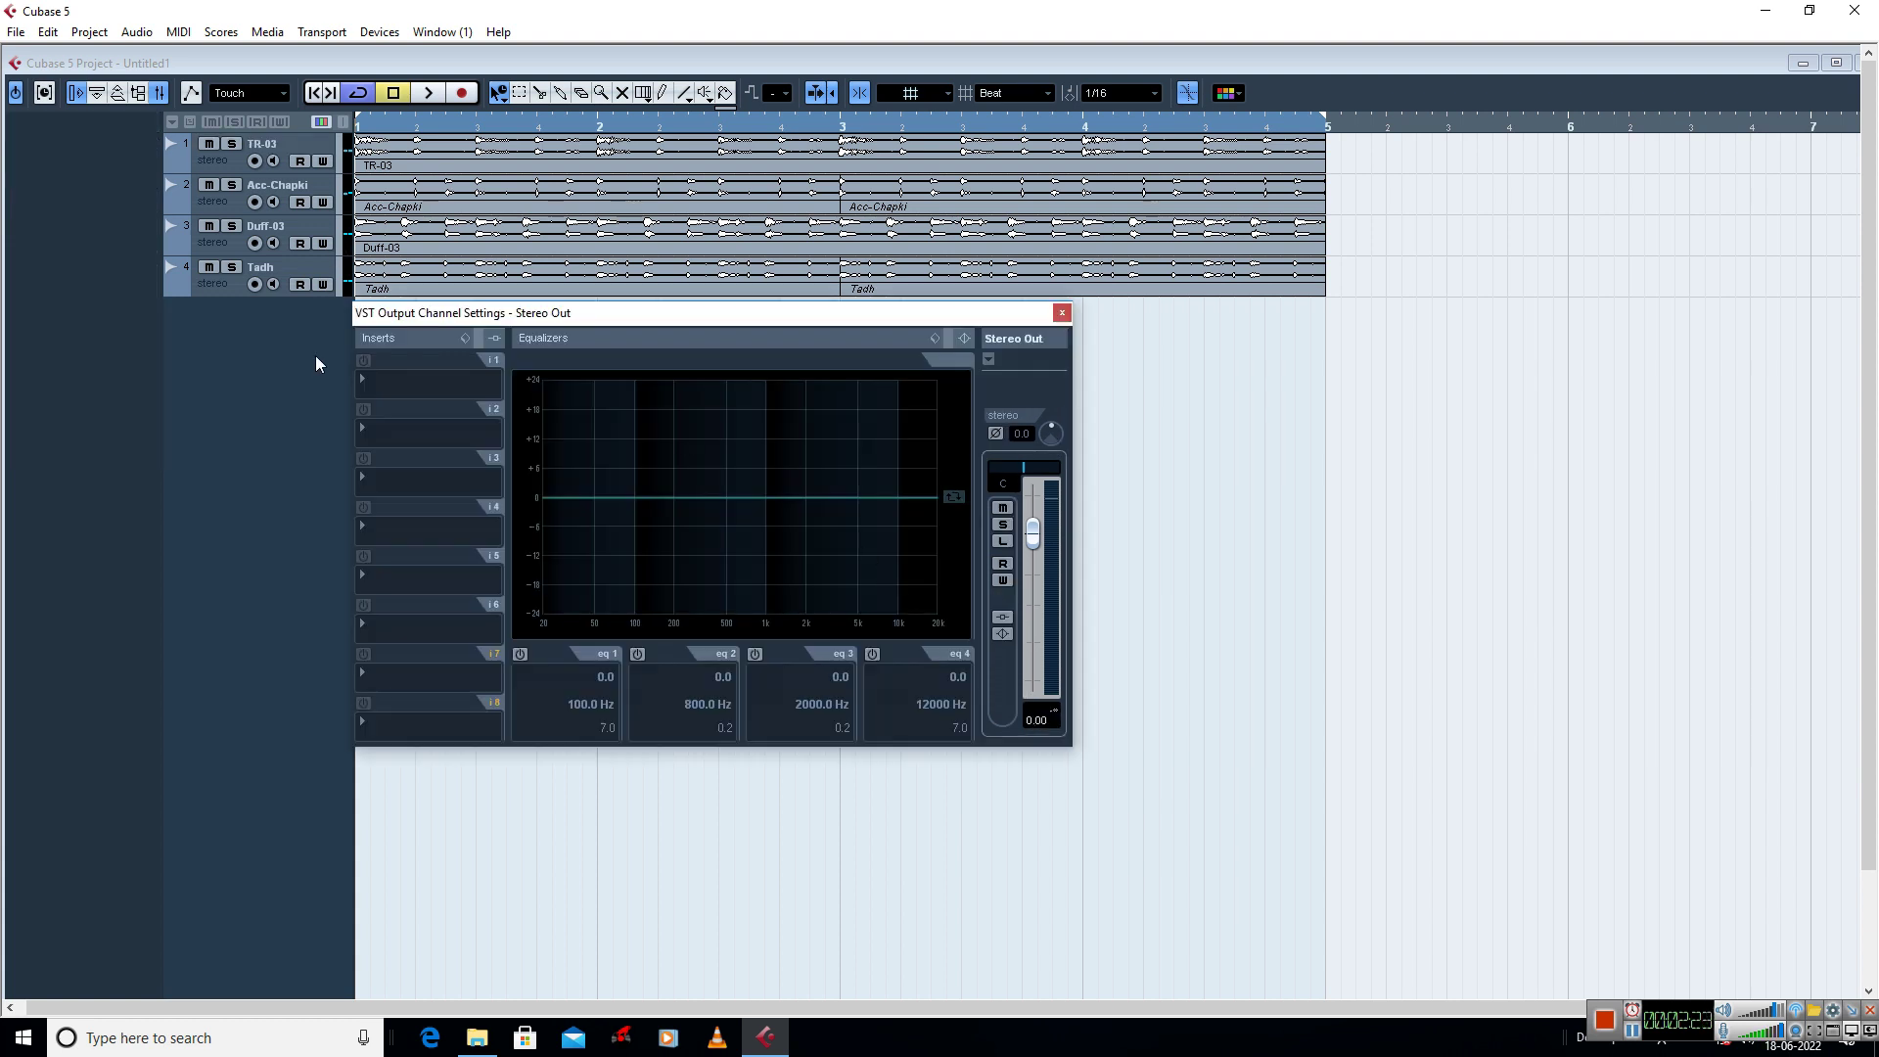
{"action": "left_click", "coordinate": [367, 384]}
{"action": "mouse_move", "coordinate": [440, 416]}
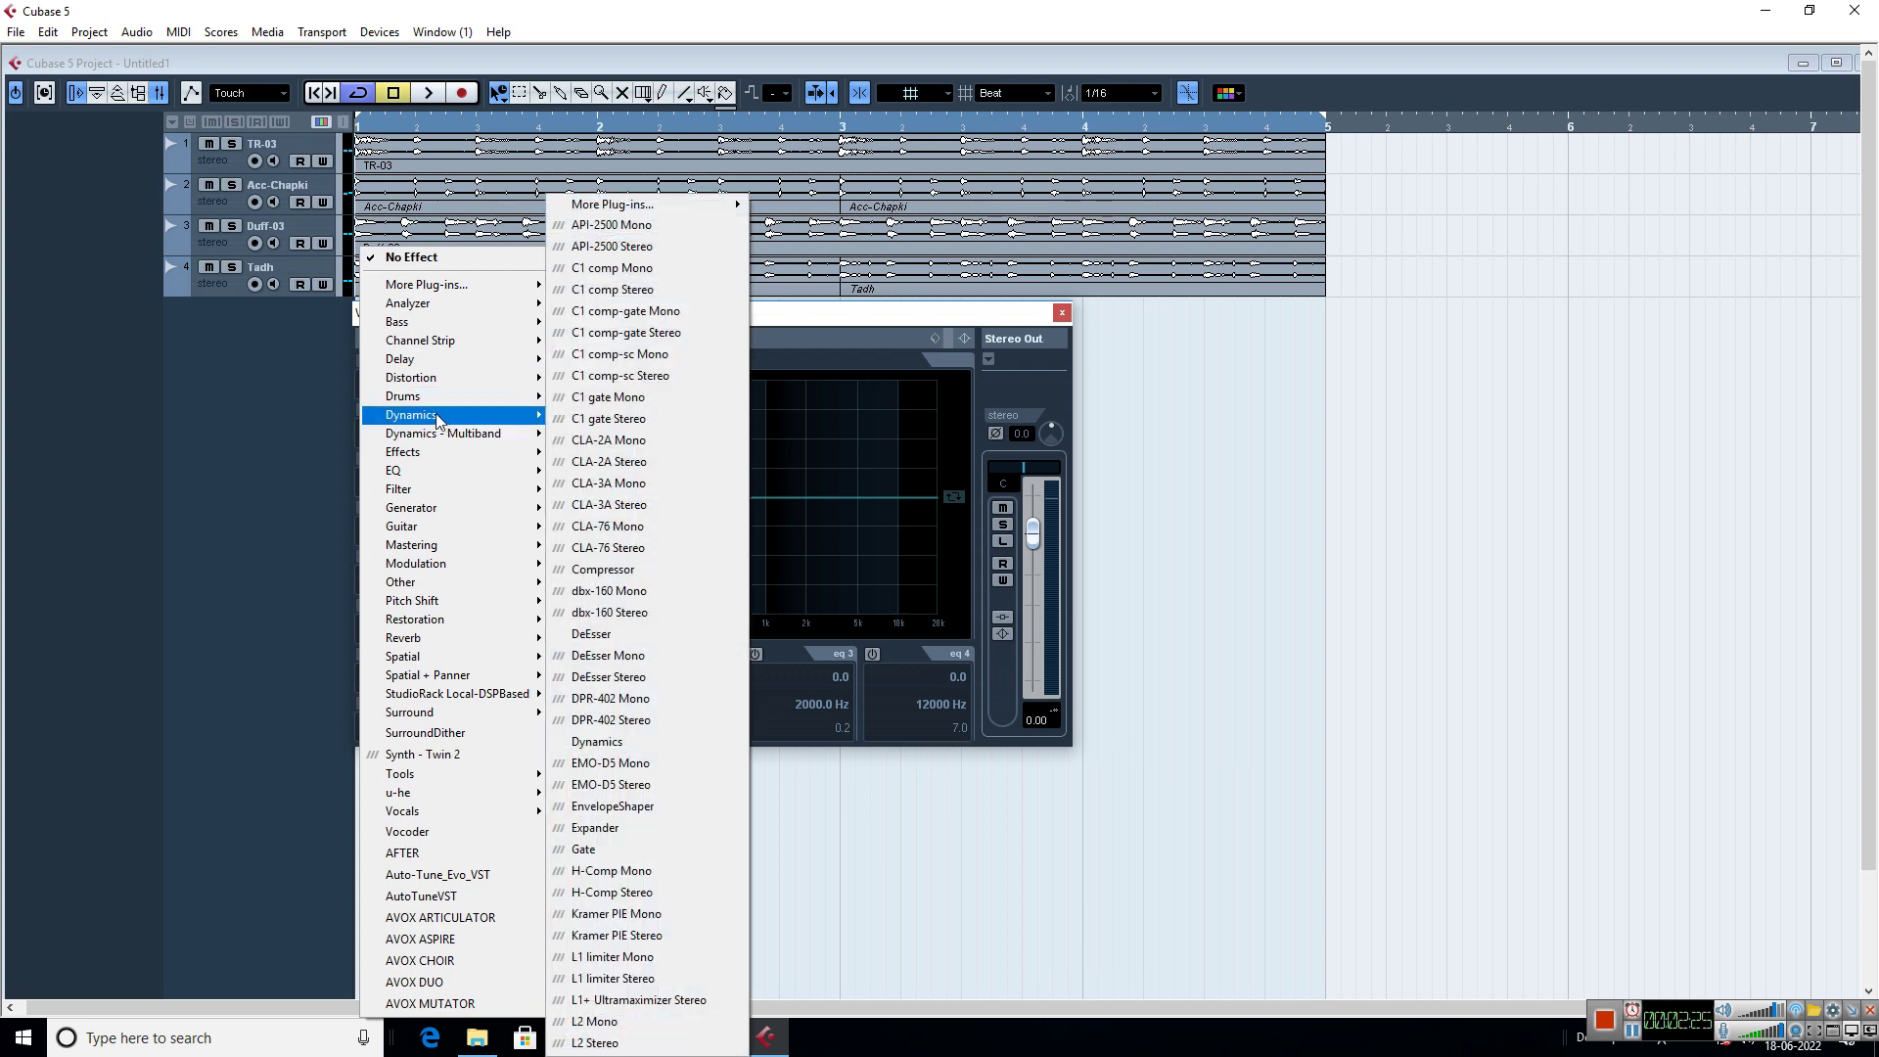
{"action": "left_click", "coordinate": [632, 999]}
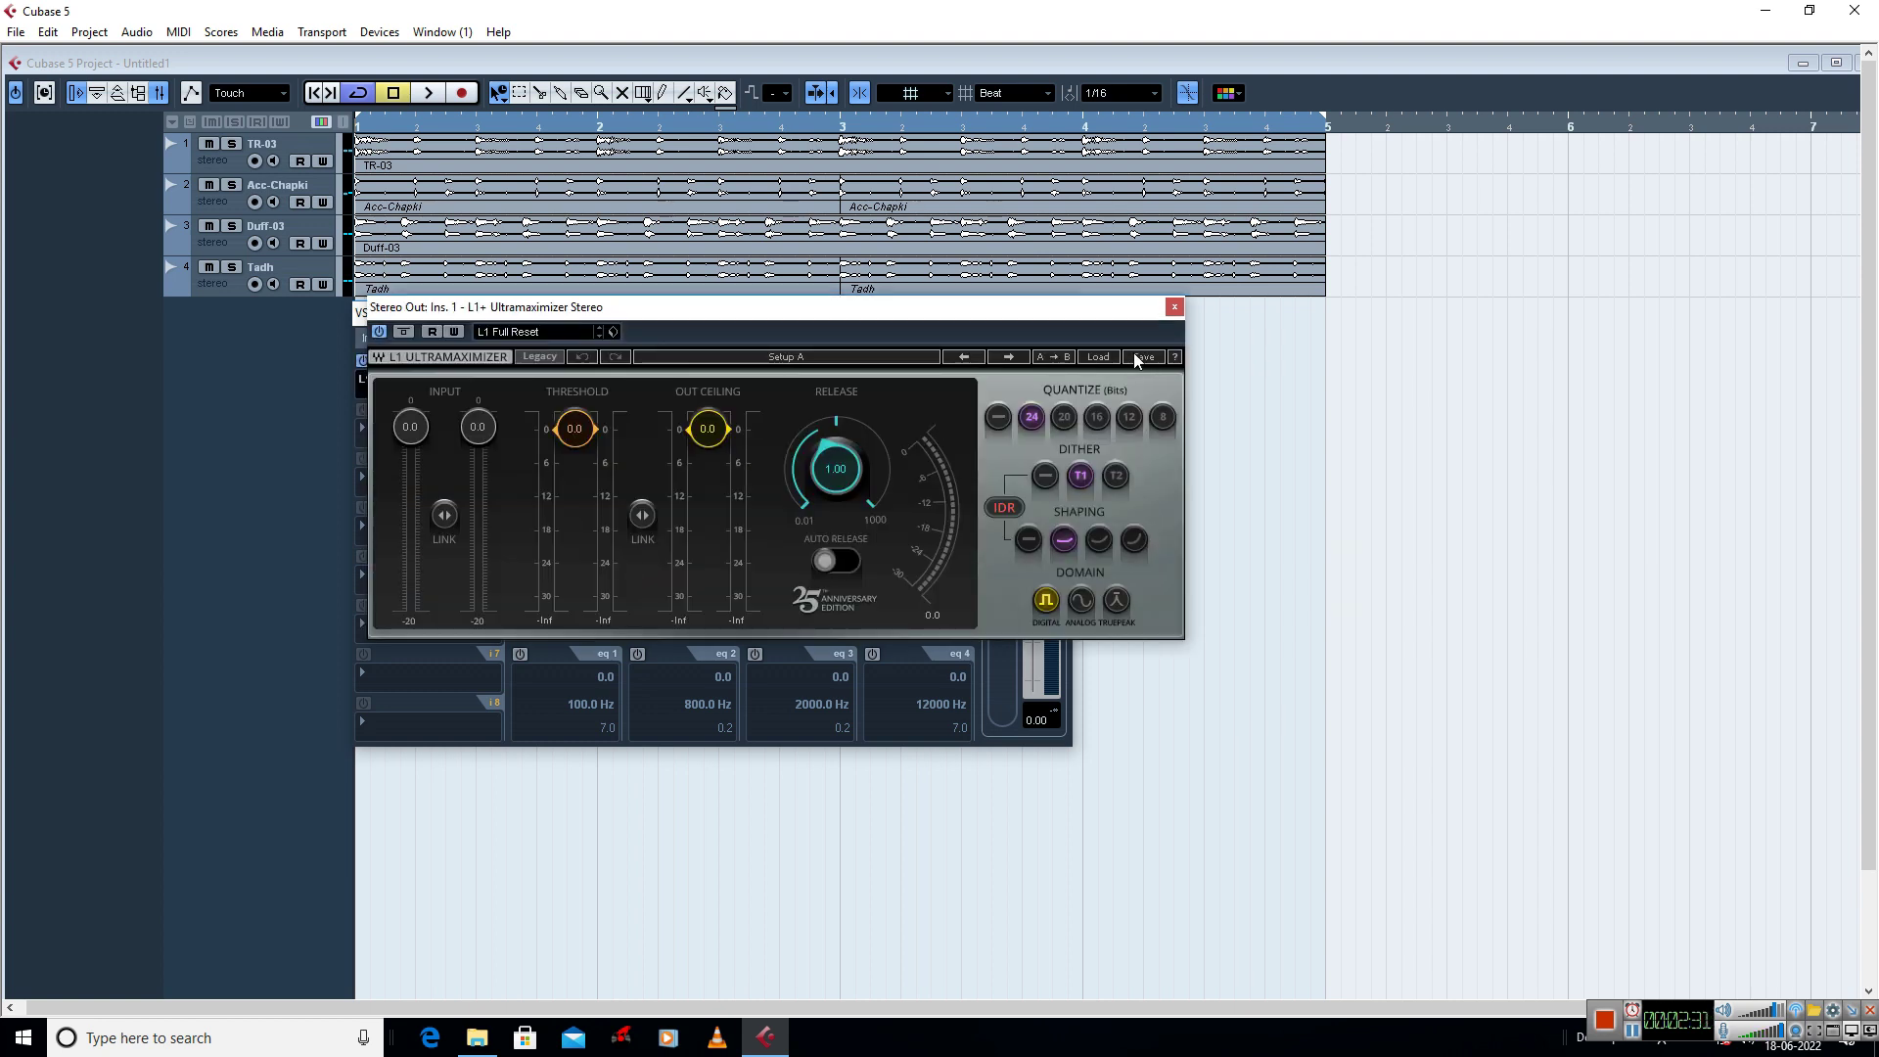
- Load the Mastering preset in the L1 Ultramaximizer and set its out ceiling to -1.0
{"action": "left_click", "coordinate": [1097, 357]}
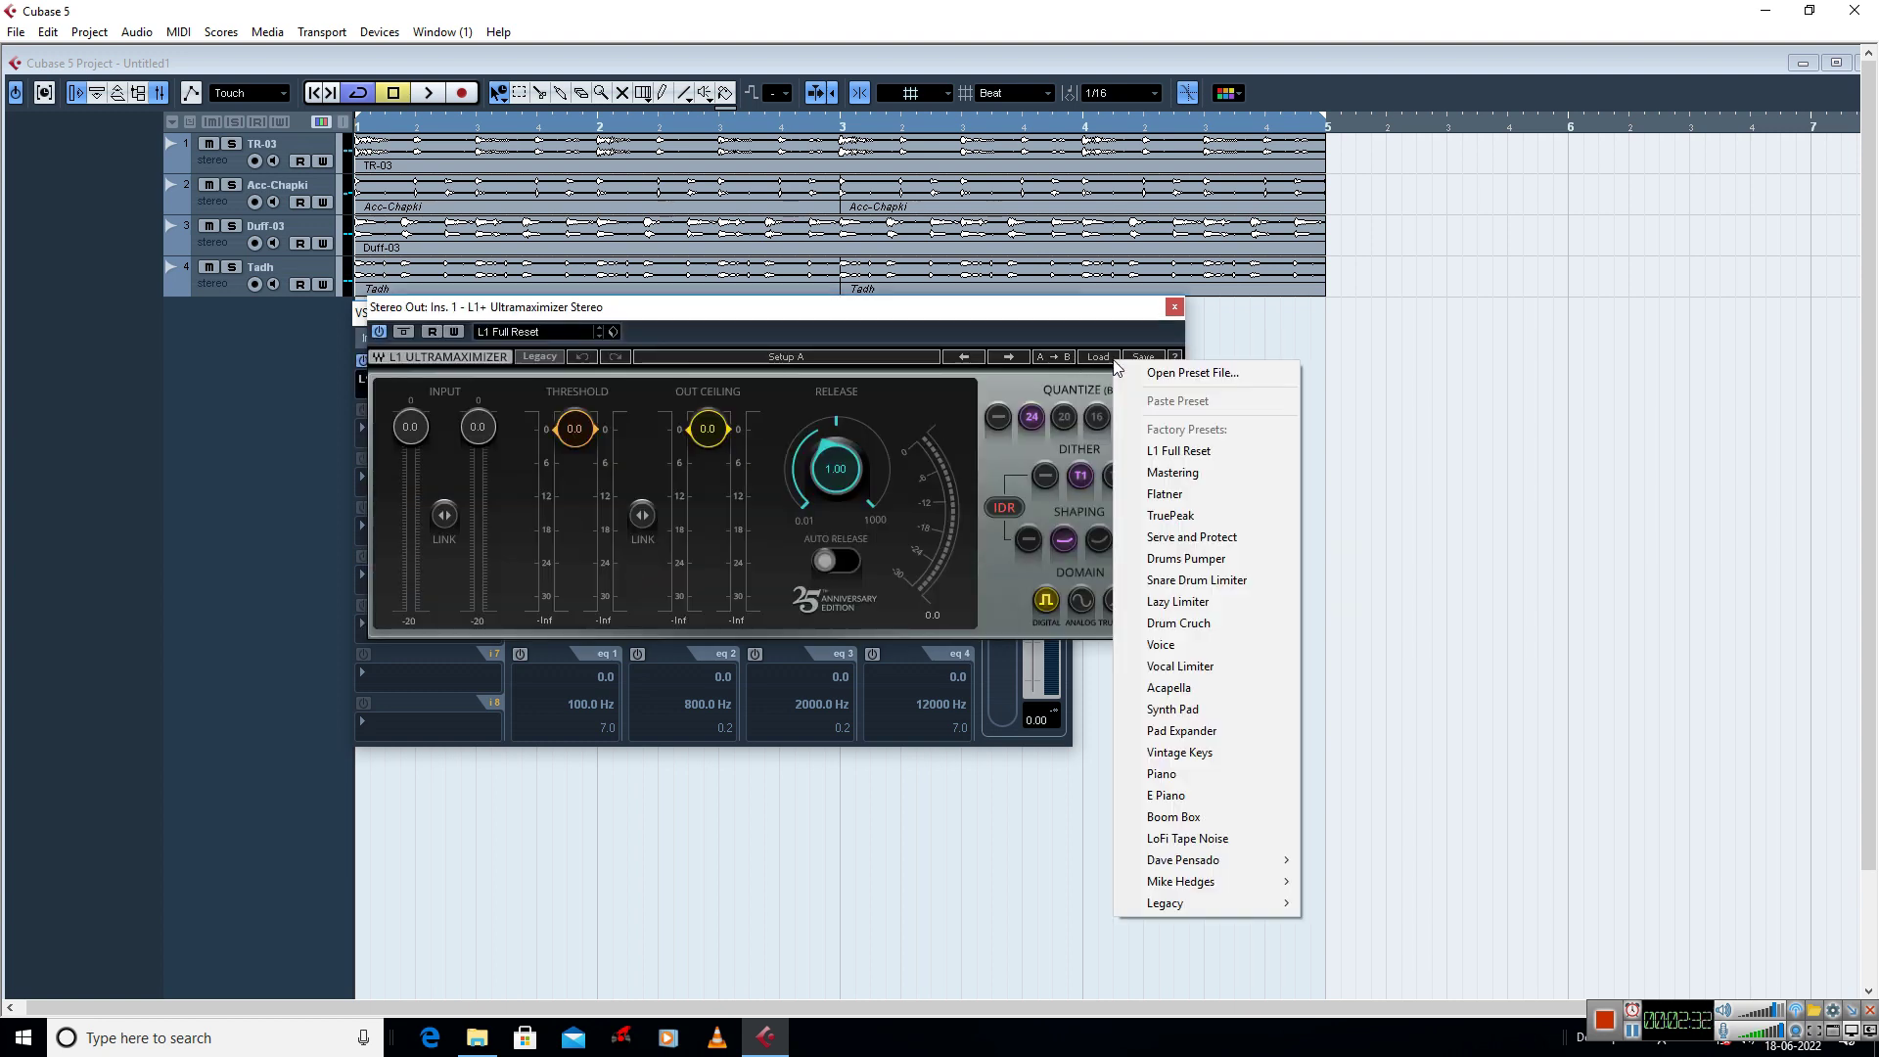
{"action": "left_click", "coordinate": [1166, 474]}
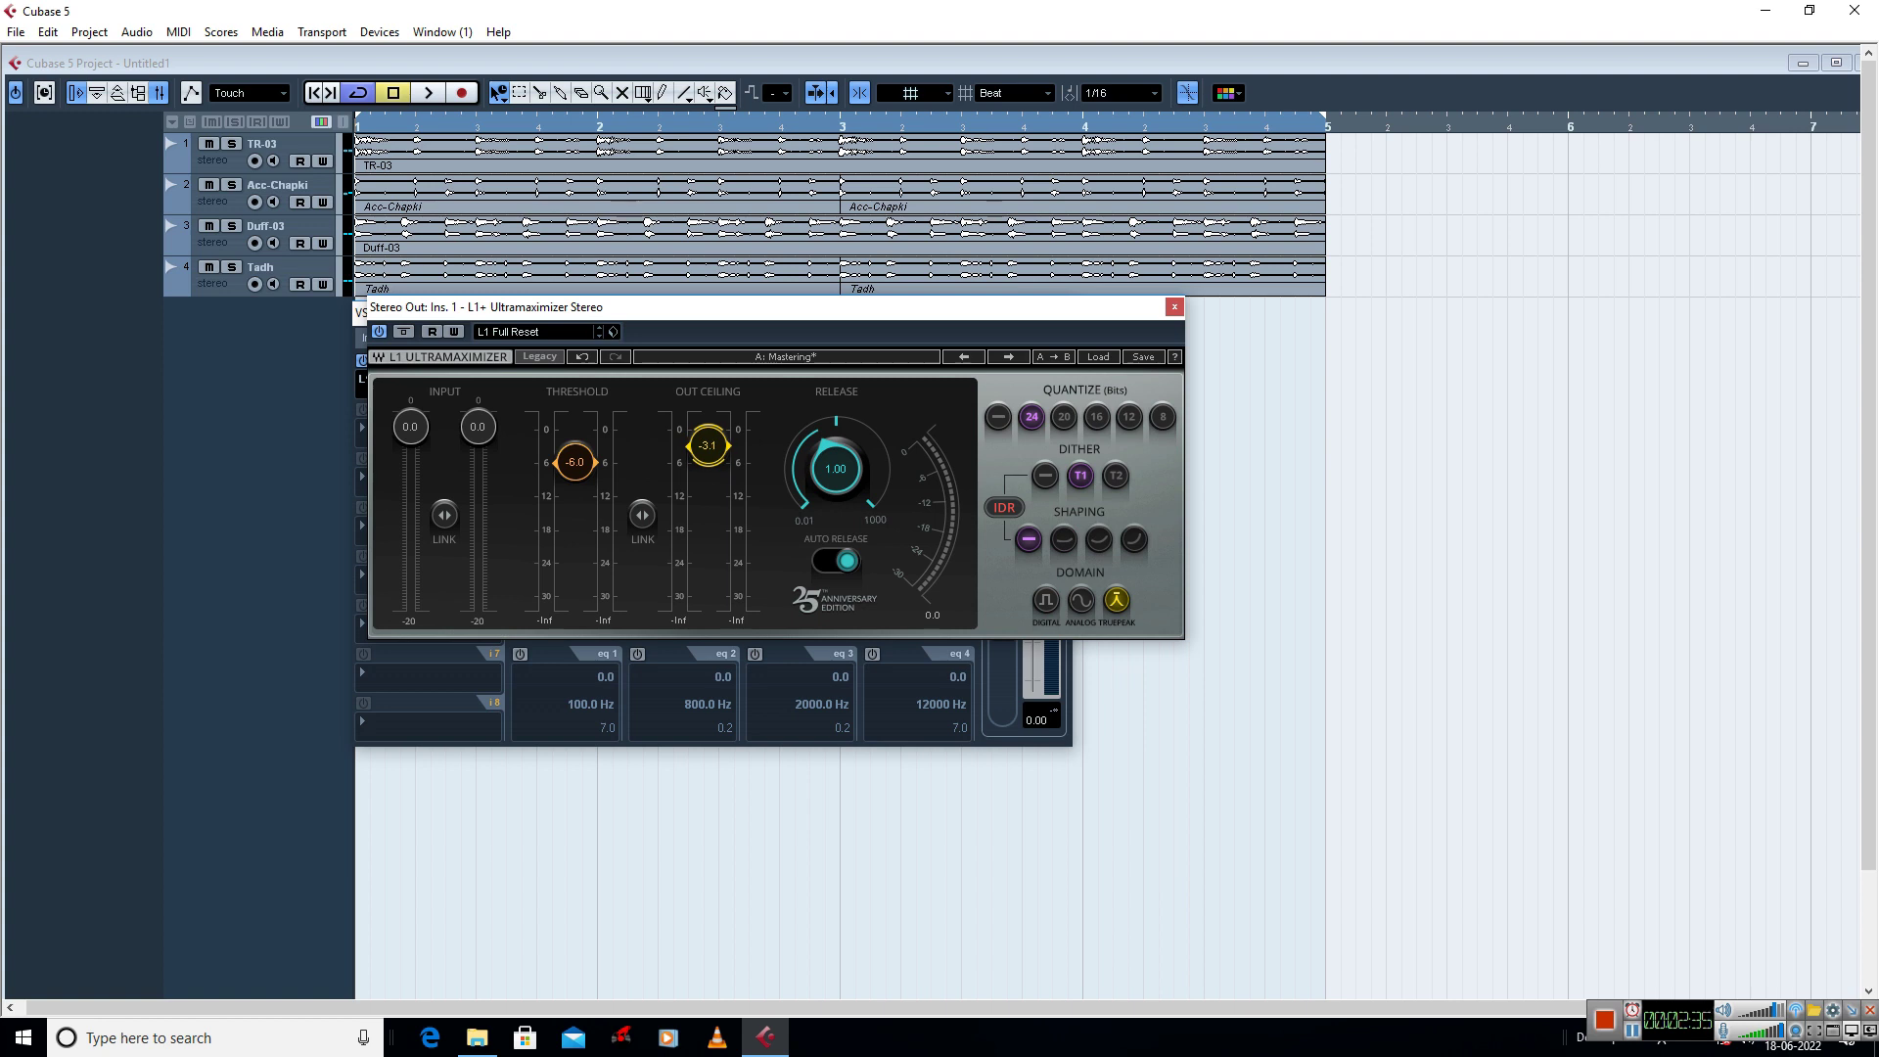
{"action": "left_click_drag", "start_coordinate": [708, 445], "coordinate": [718, 437]}
{"action": "left_click", "coordinate": [1173, 308]}
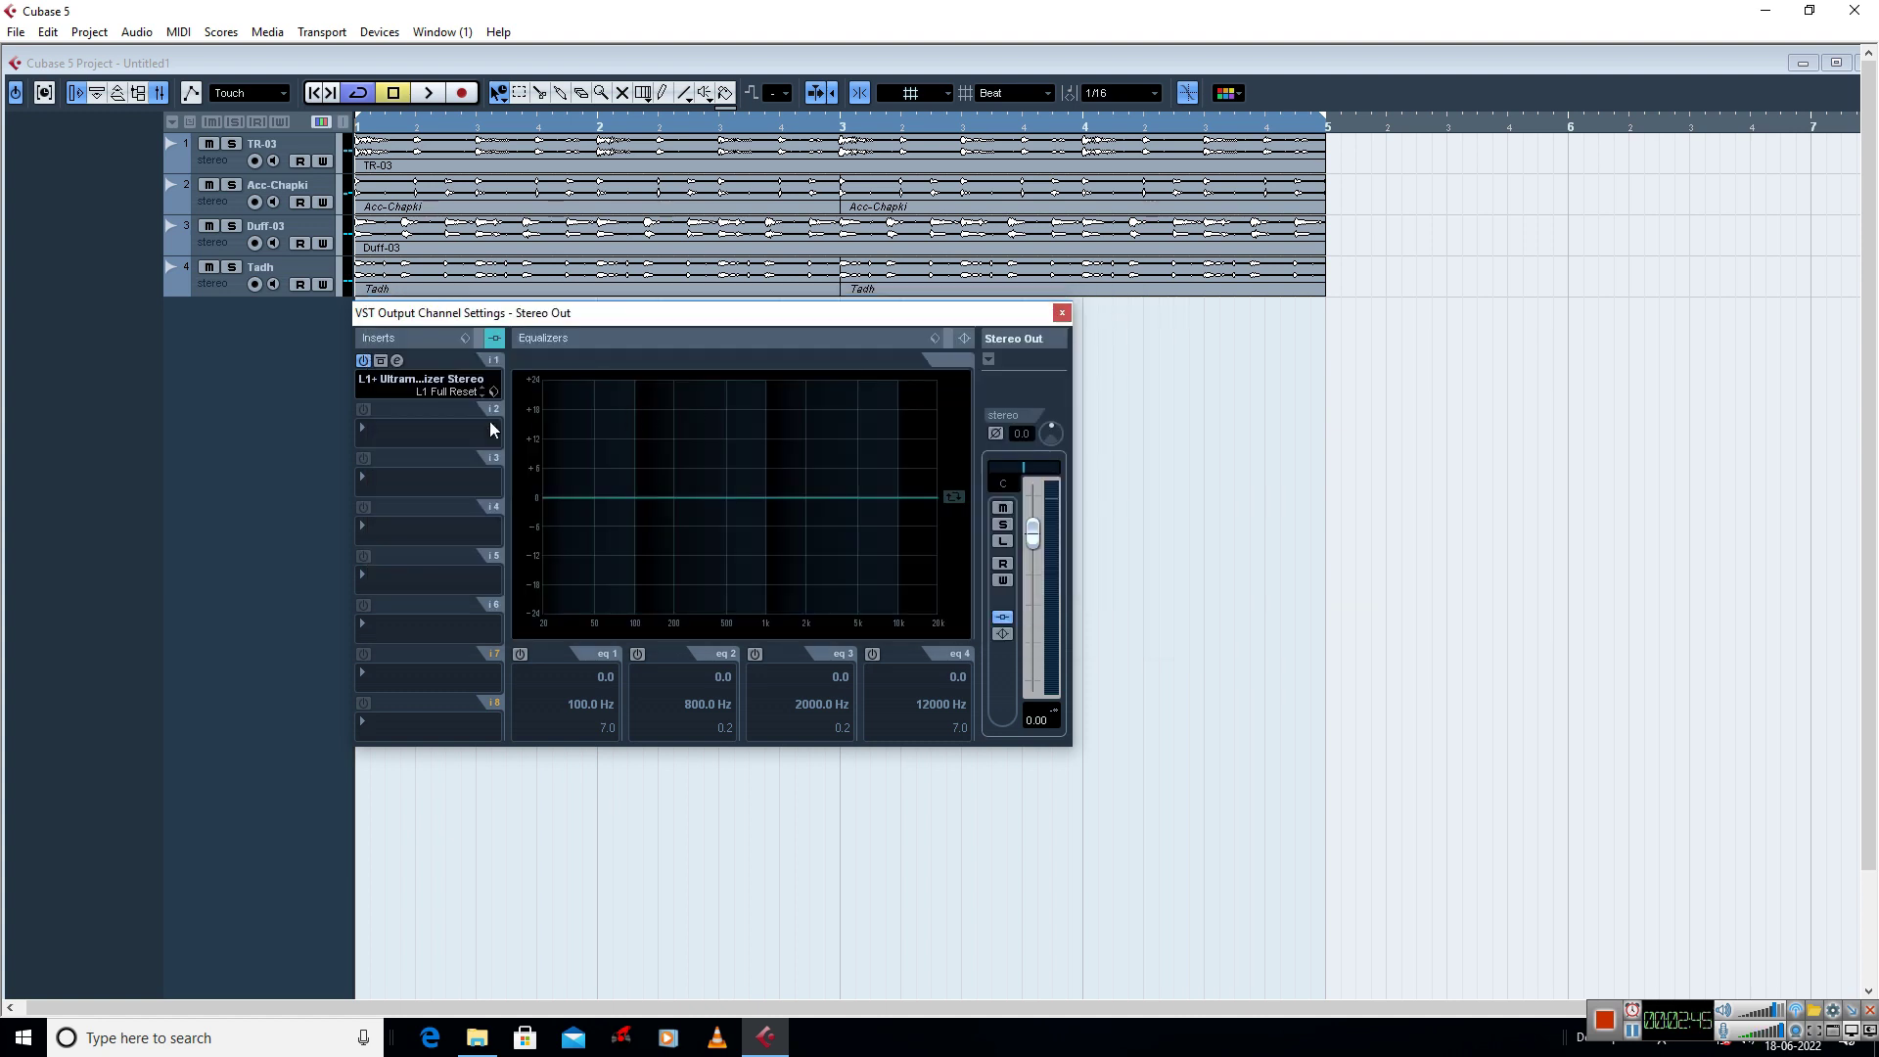
- Load Maserati GRP Stereo into the second insert slot of Stereo Out and switch it to Master mode
{"action": "left_click", "coordinate": [382, 433]}
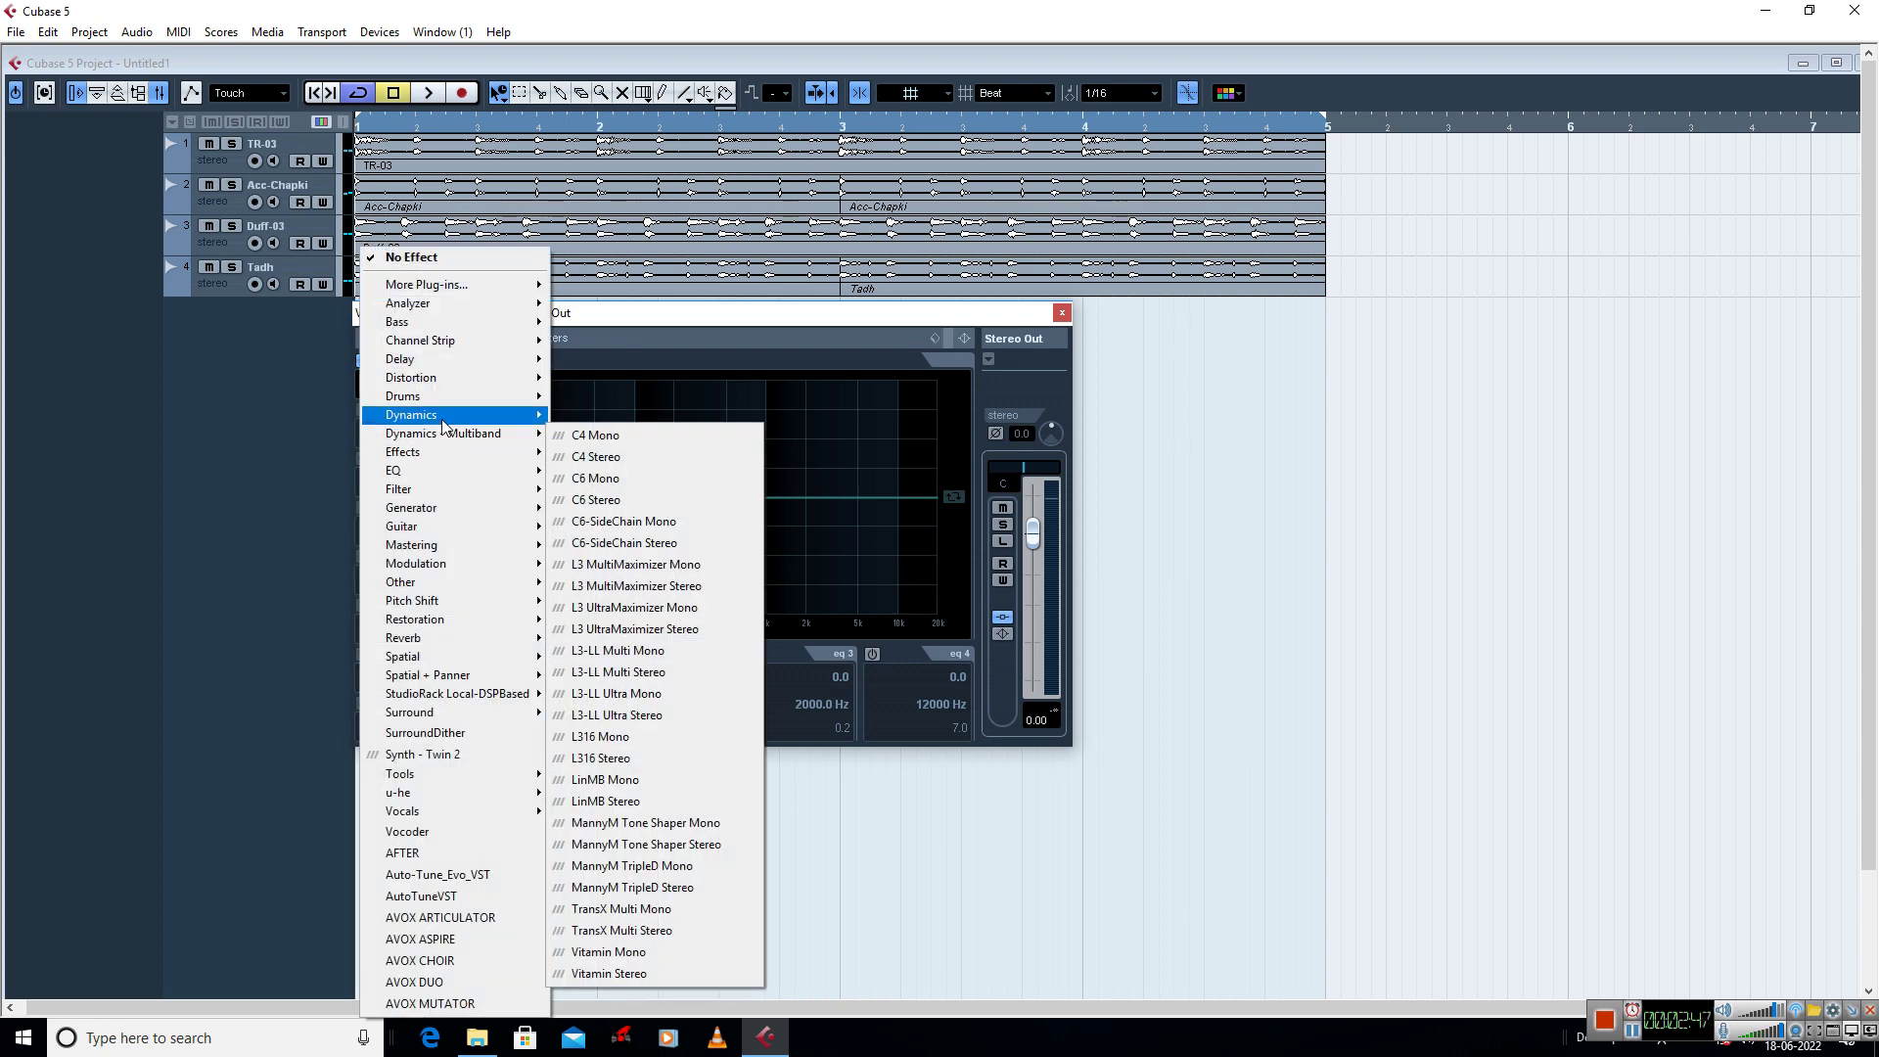
{"action": "mouse_move", "coordinate": [437, 533]}
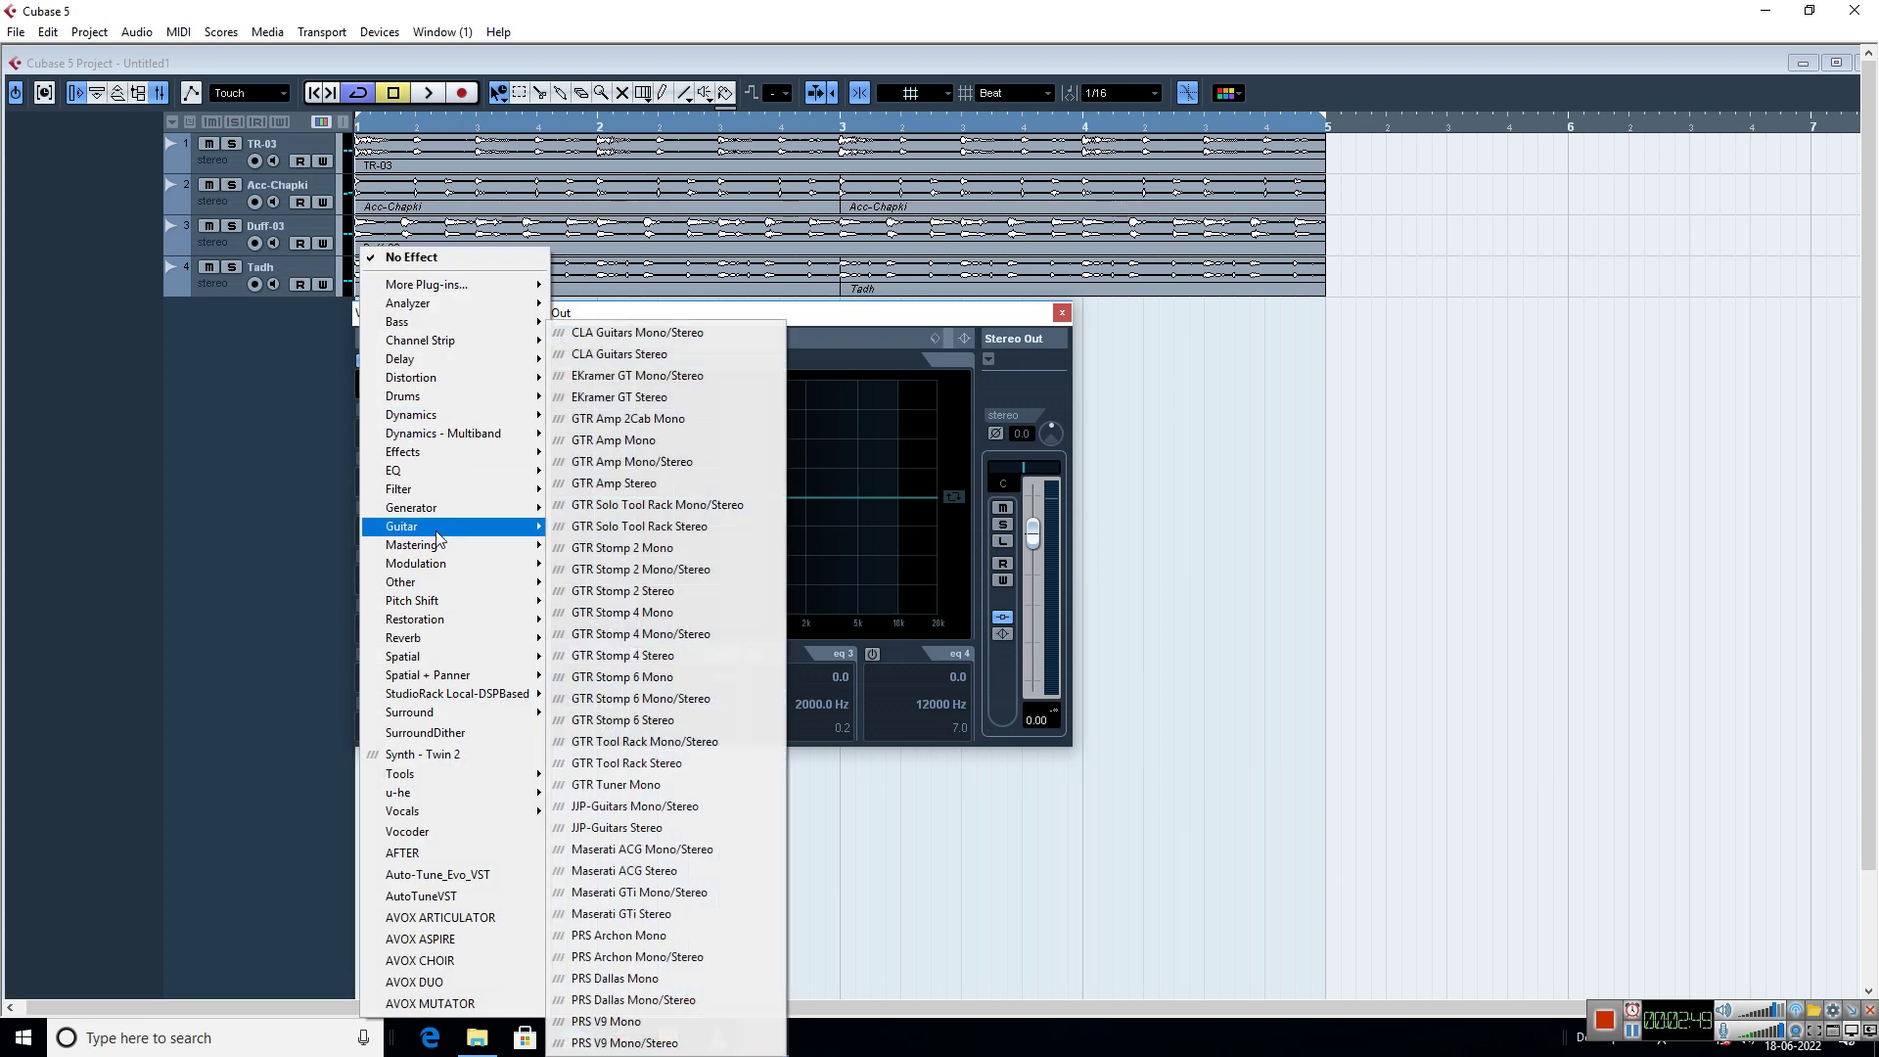
{"action": "left_click", "coordinate": [591, 744]}
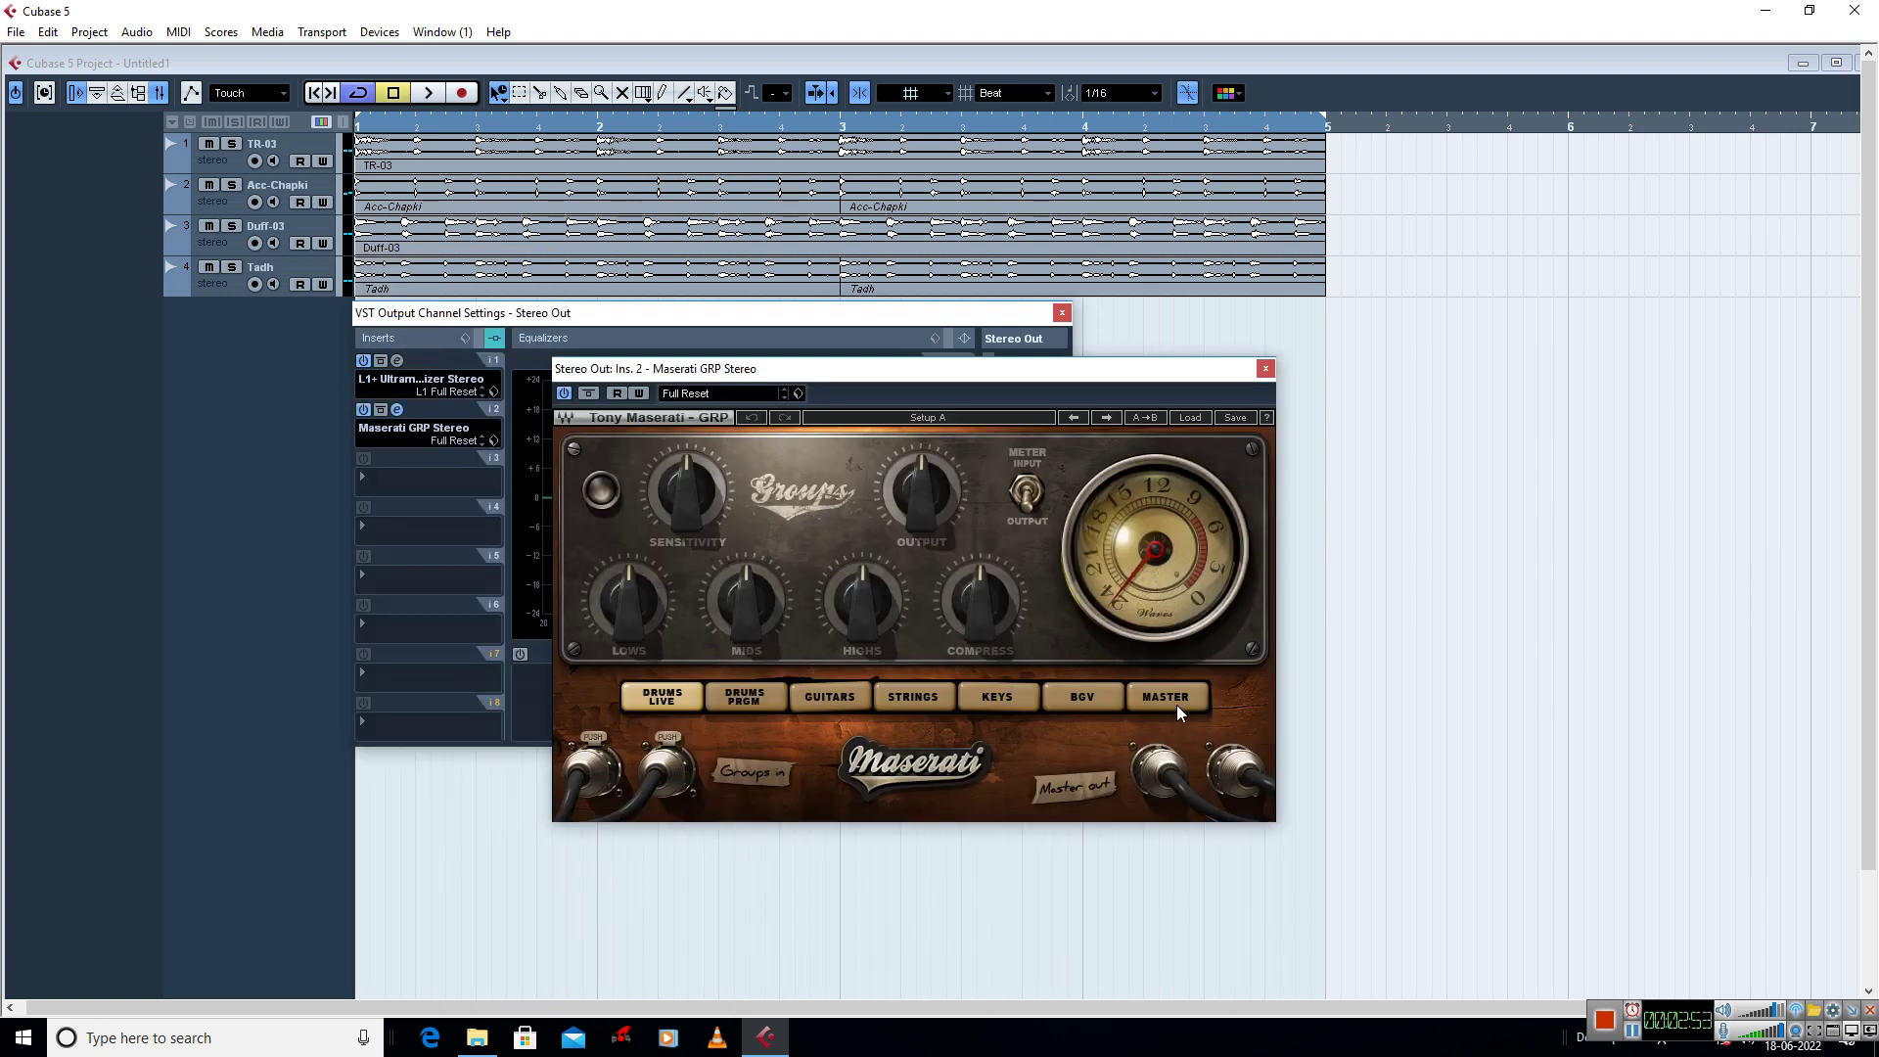
{"action": "left_click", "coordinate": [1174, 703]}
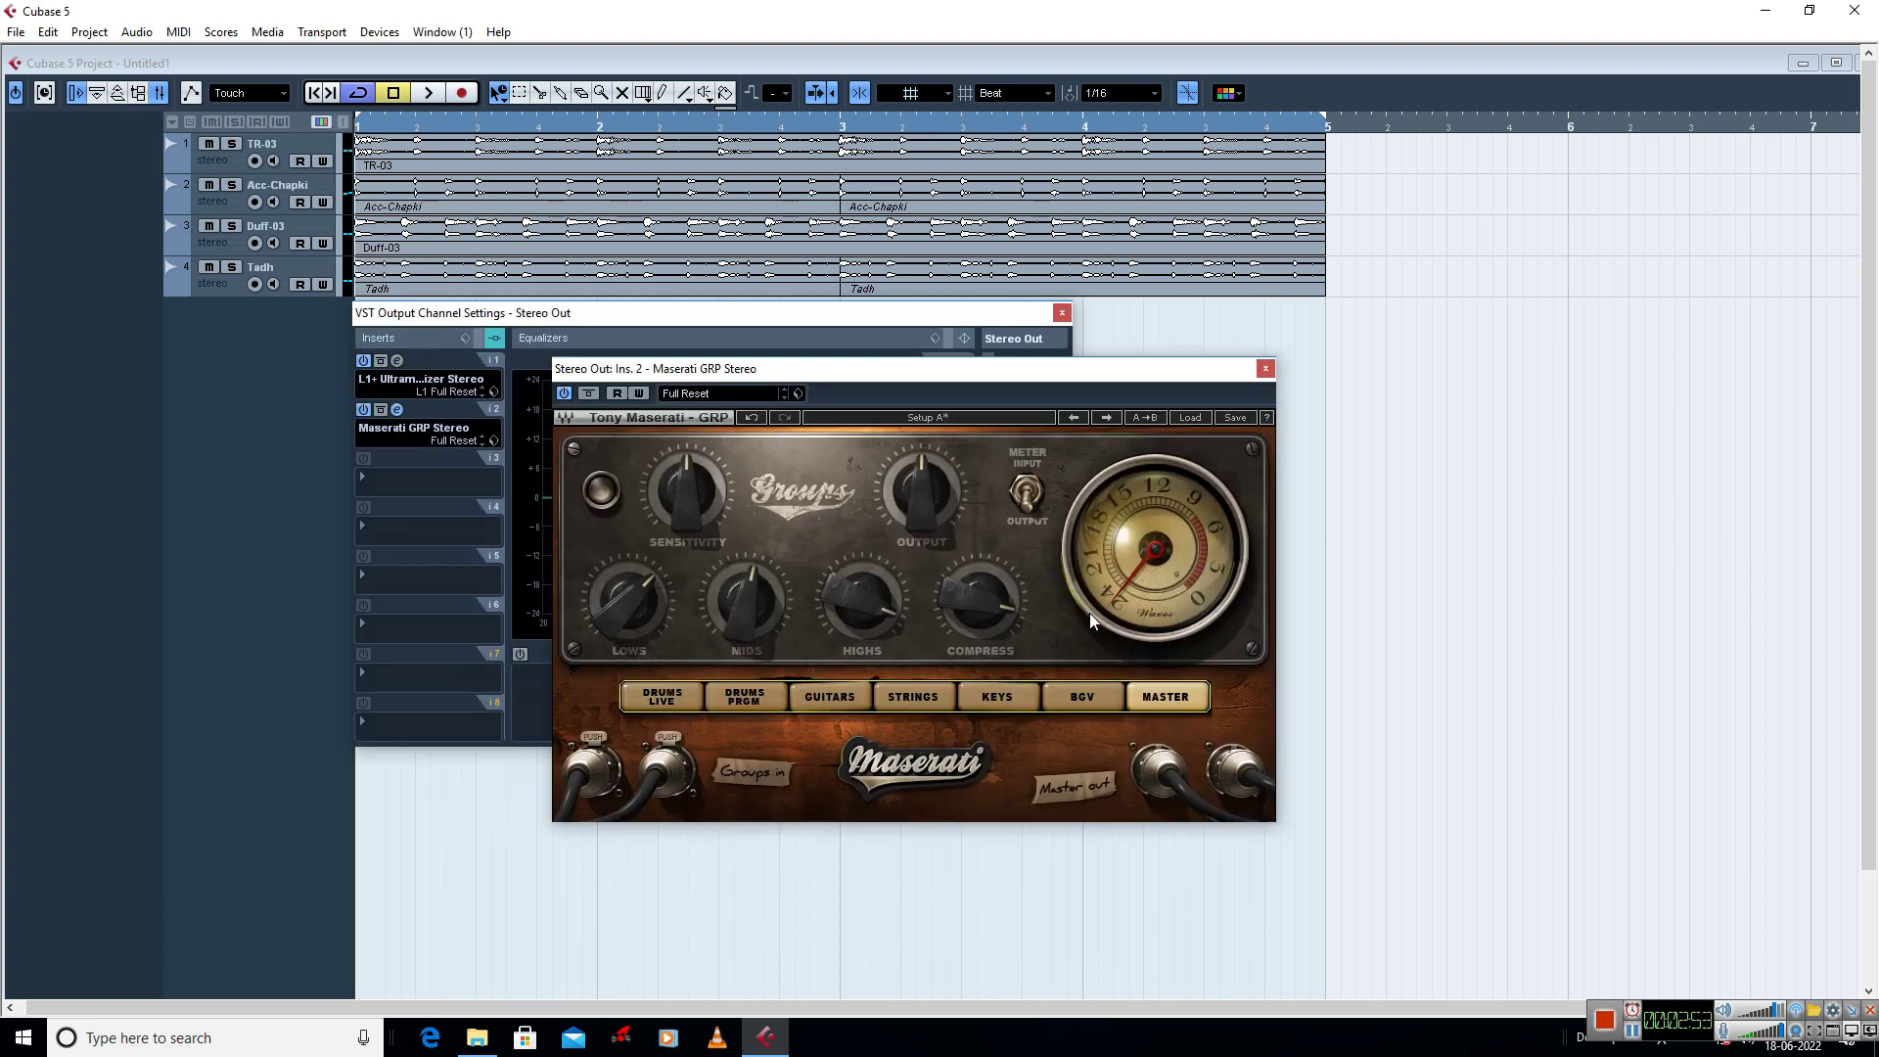
{"action": "left_click", "coordinate": [1265, 369]}
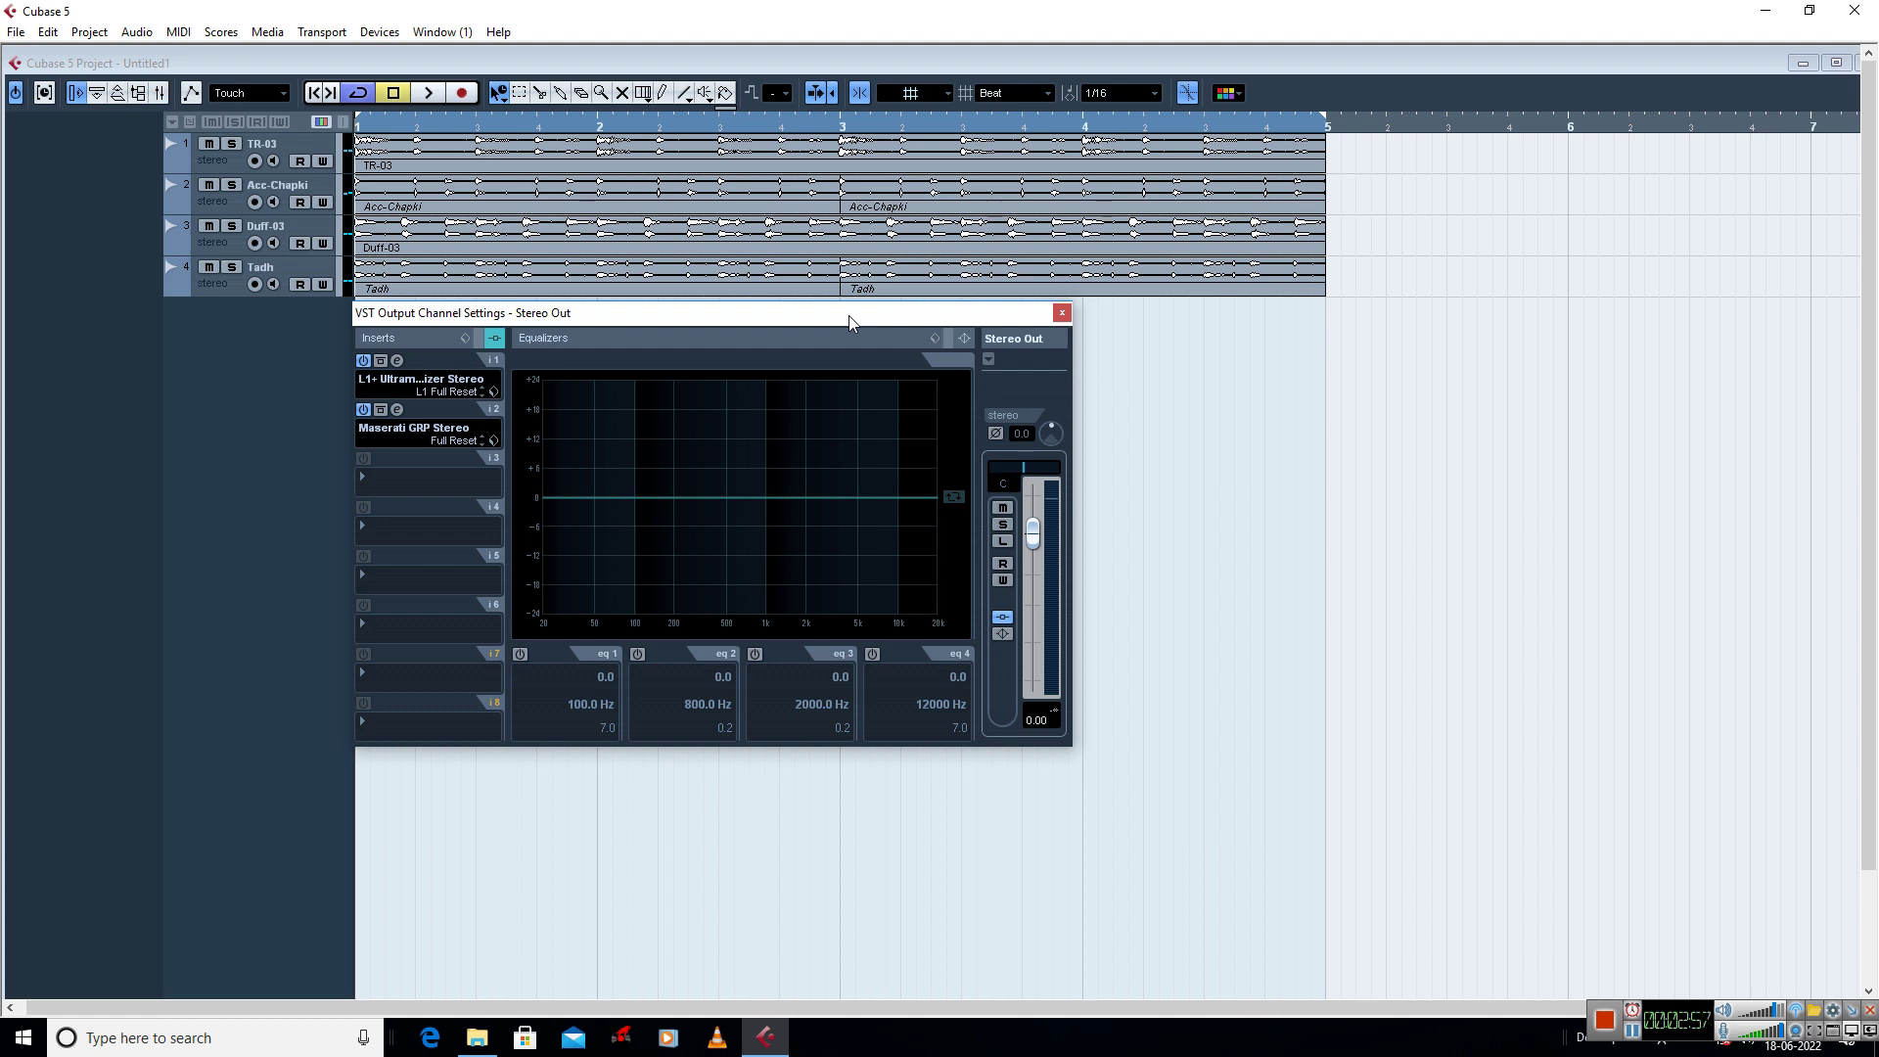
{"action": "left_click", "coordinate": [1061, 312]}
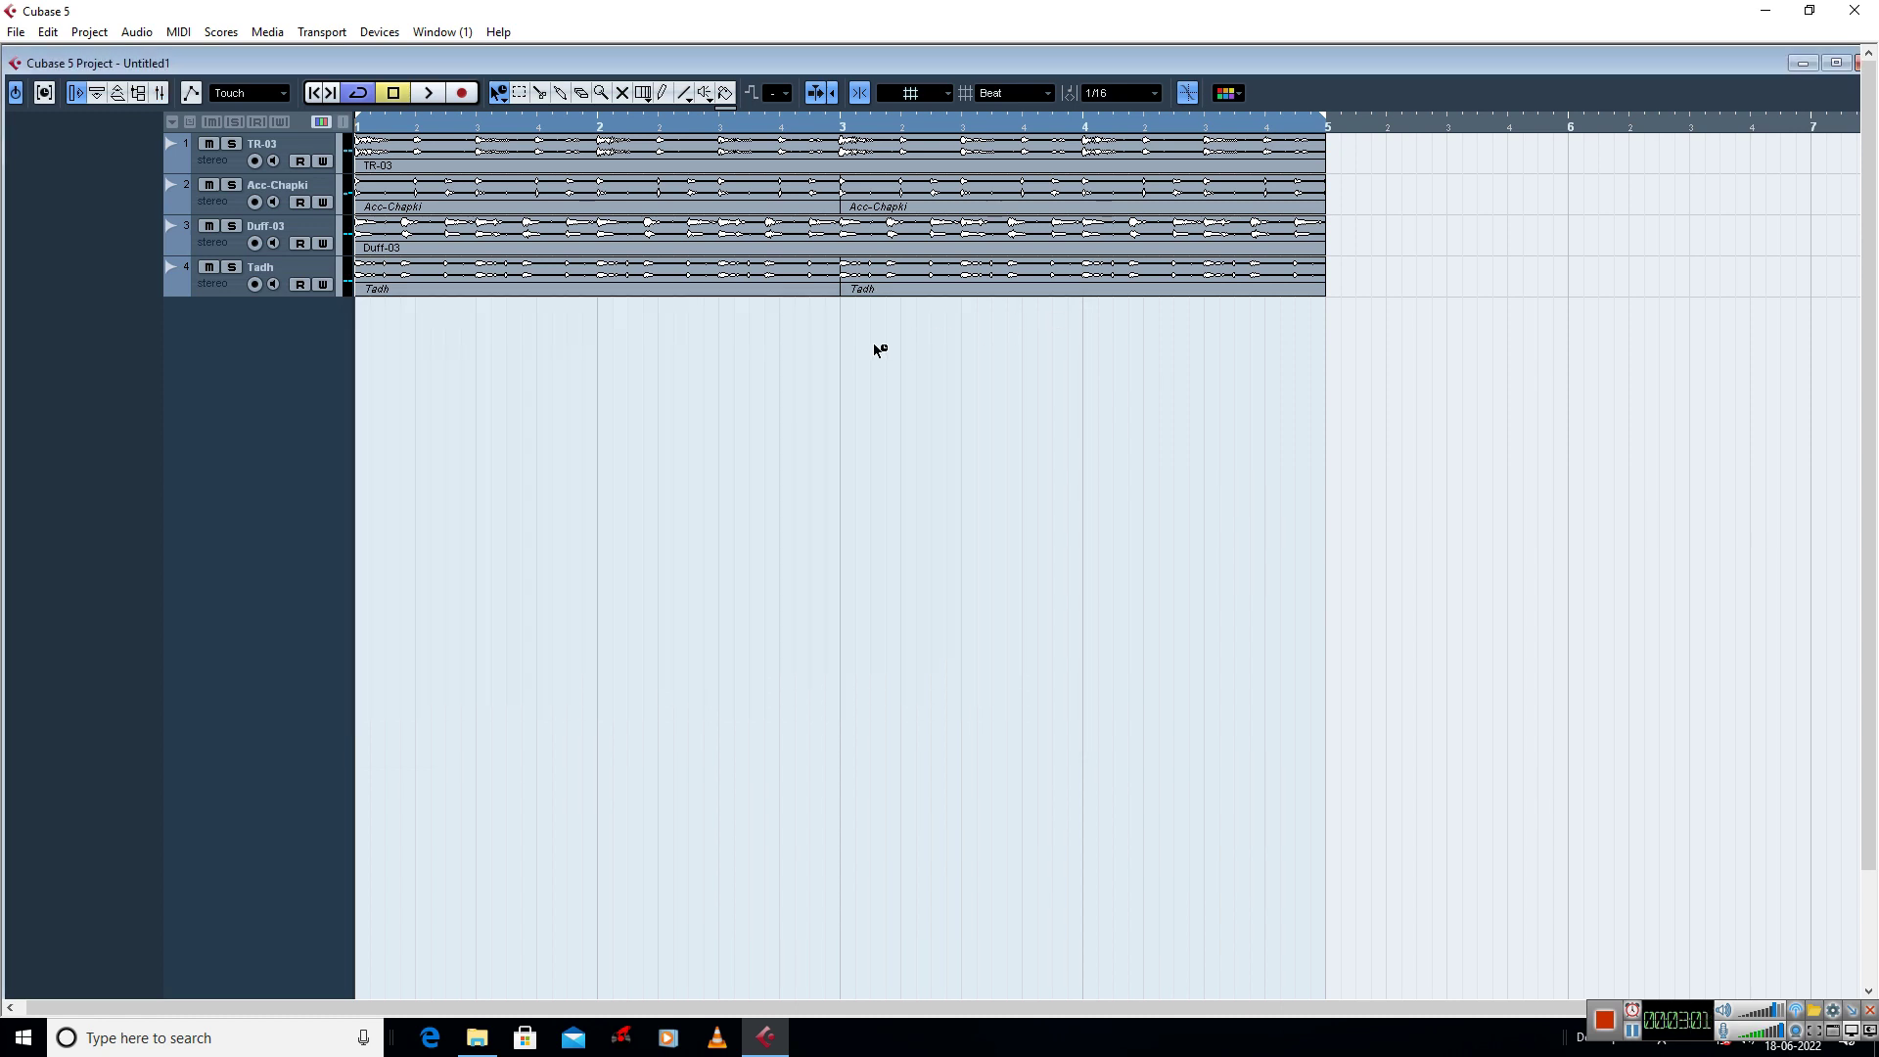
- Play back the mix with the mixer open to check the Stereo Out level through the new inserts
{"action": "key", "text": "F3"}
{"action": "key", "text": "space"}
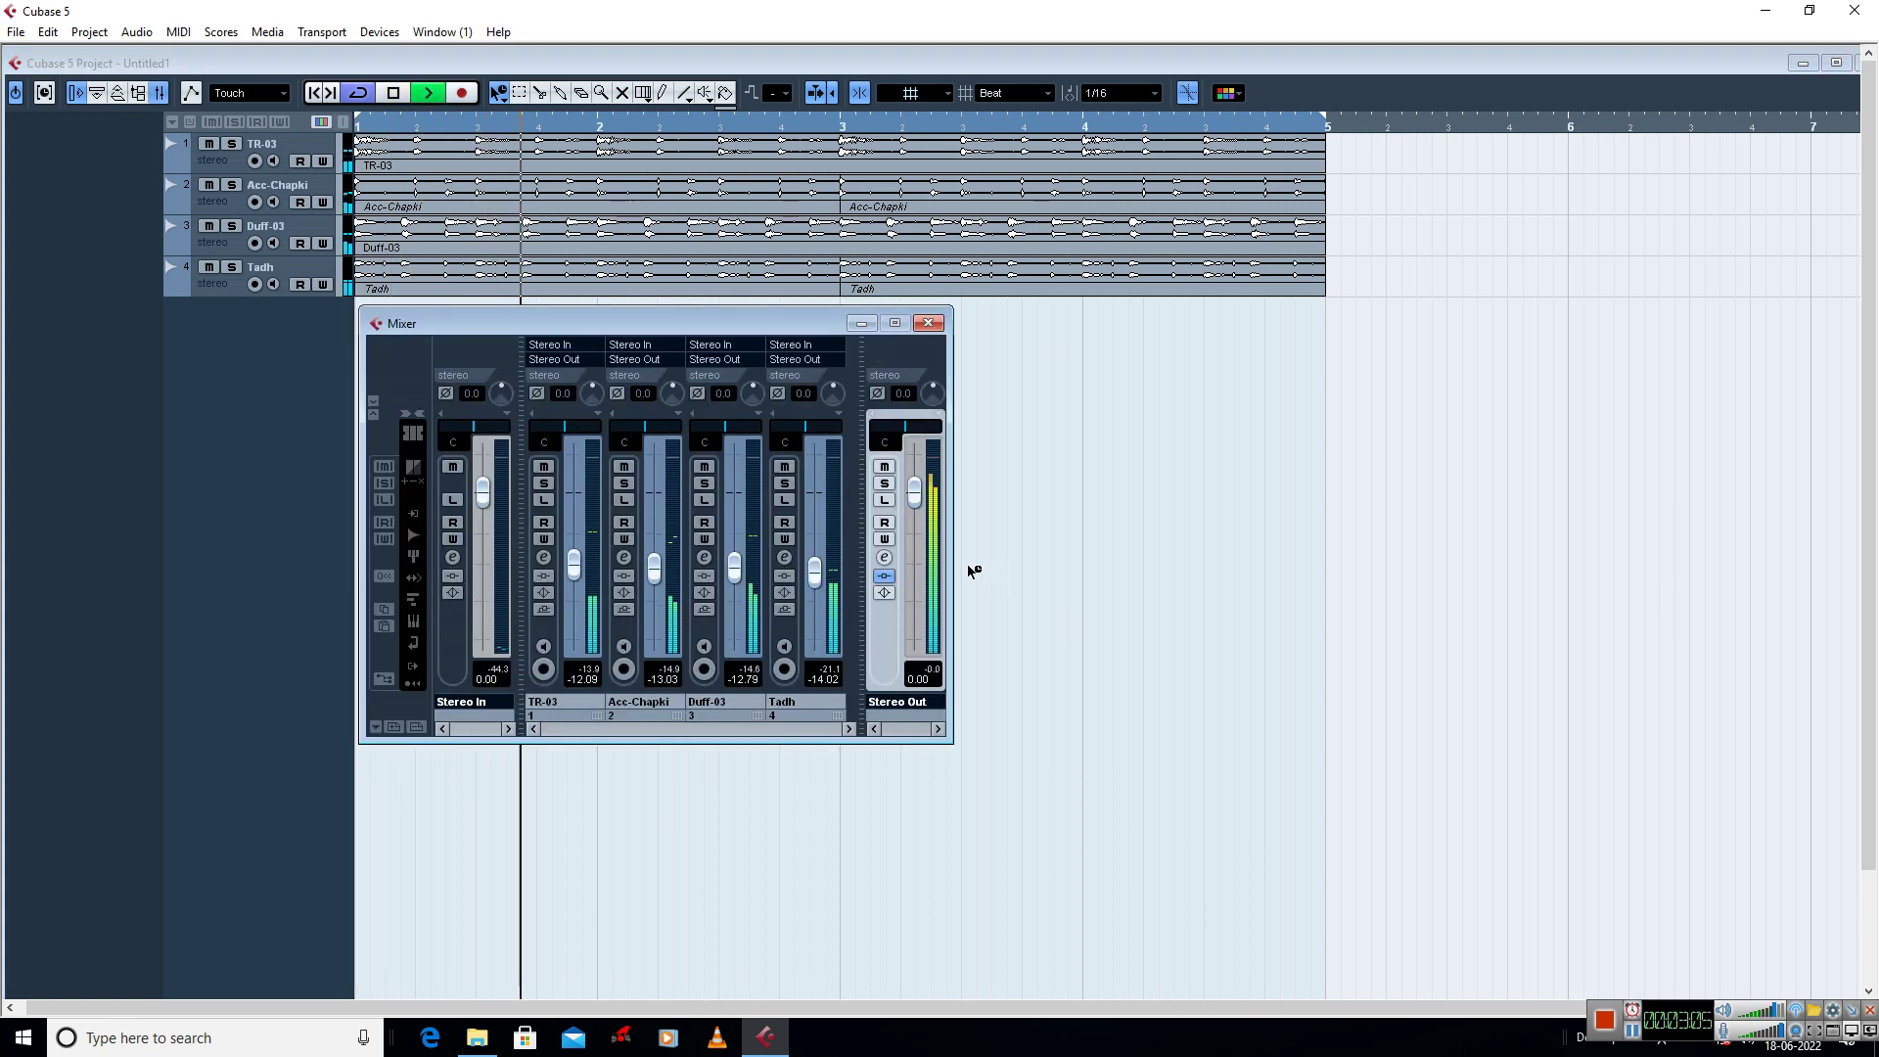
{"action": "left_click_drag", "start_coordinate": [687, 333], "coordinate": [735, 332]}
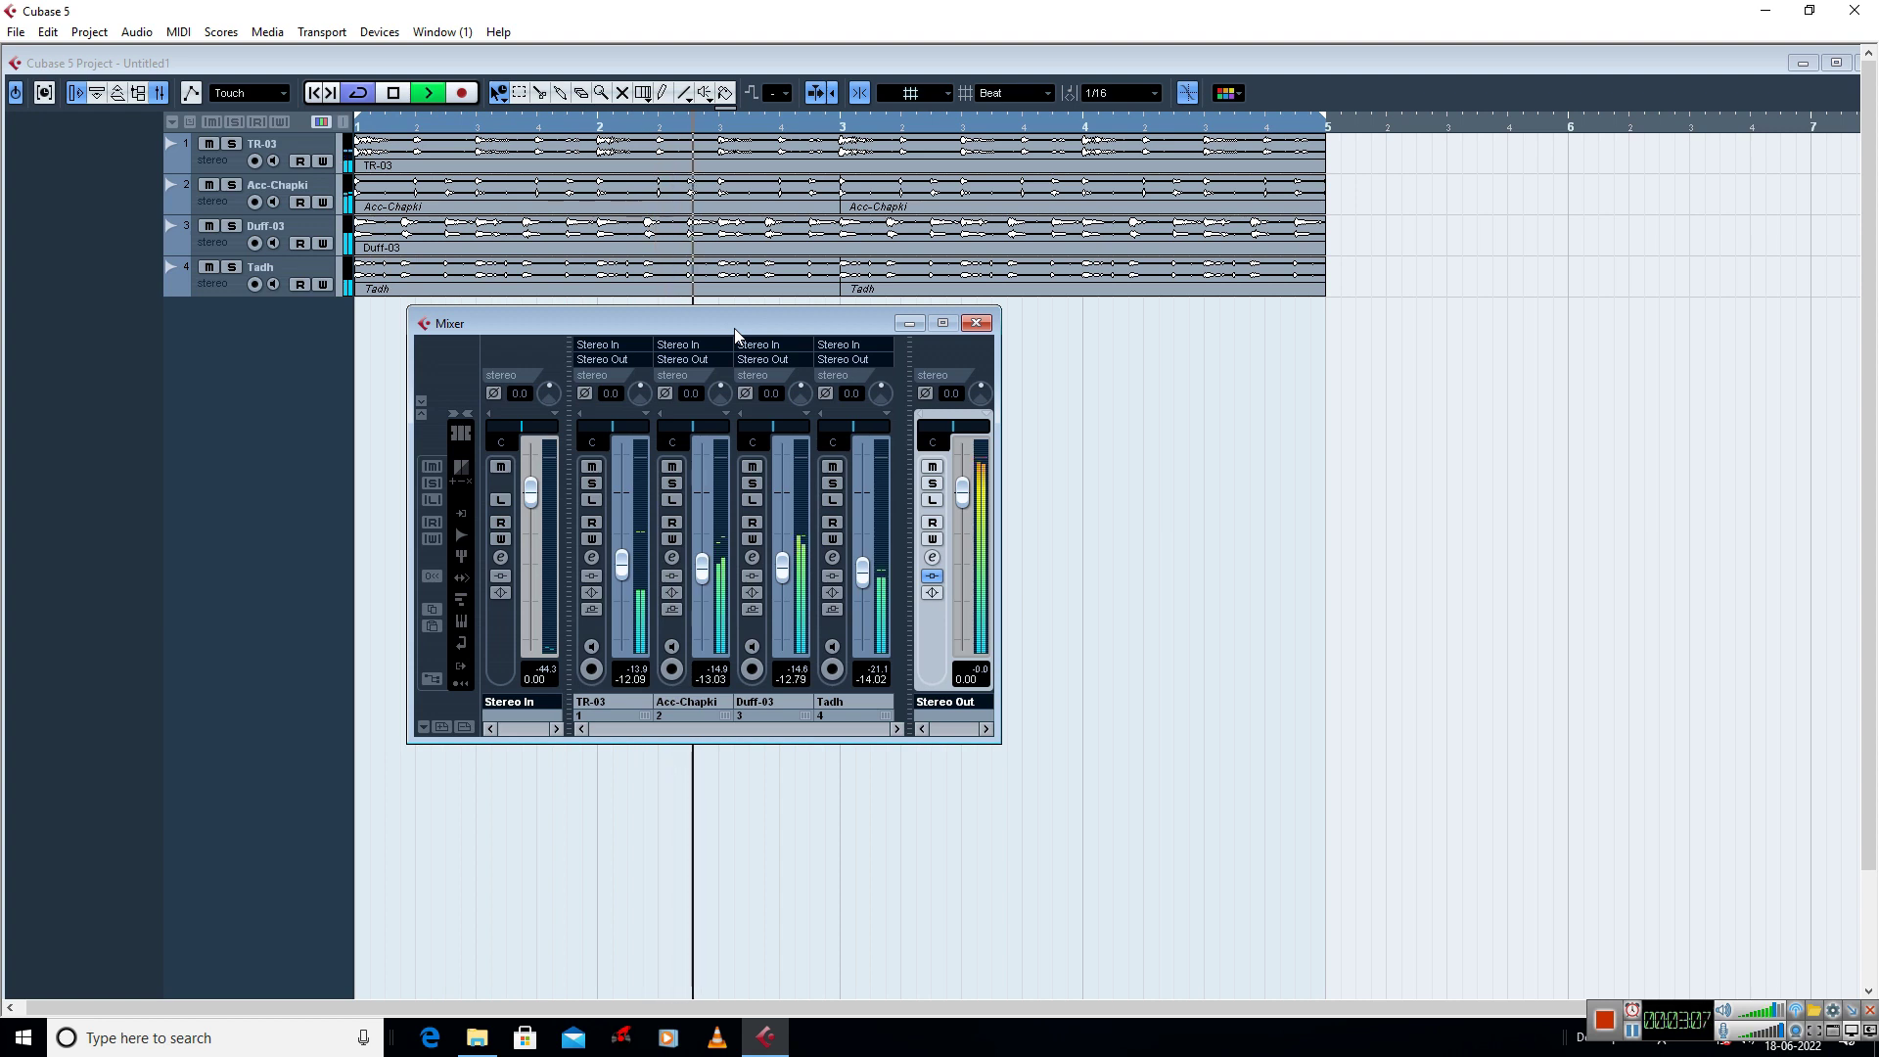
{"action": "key", "text": "space"}
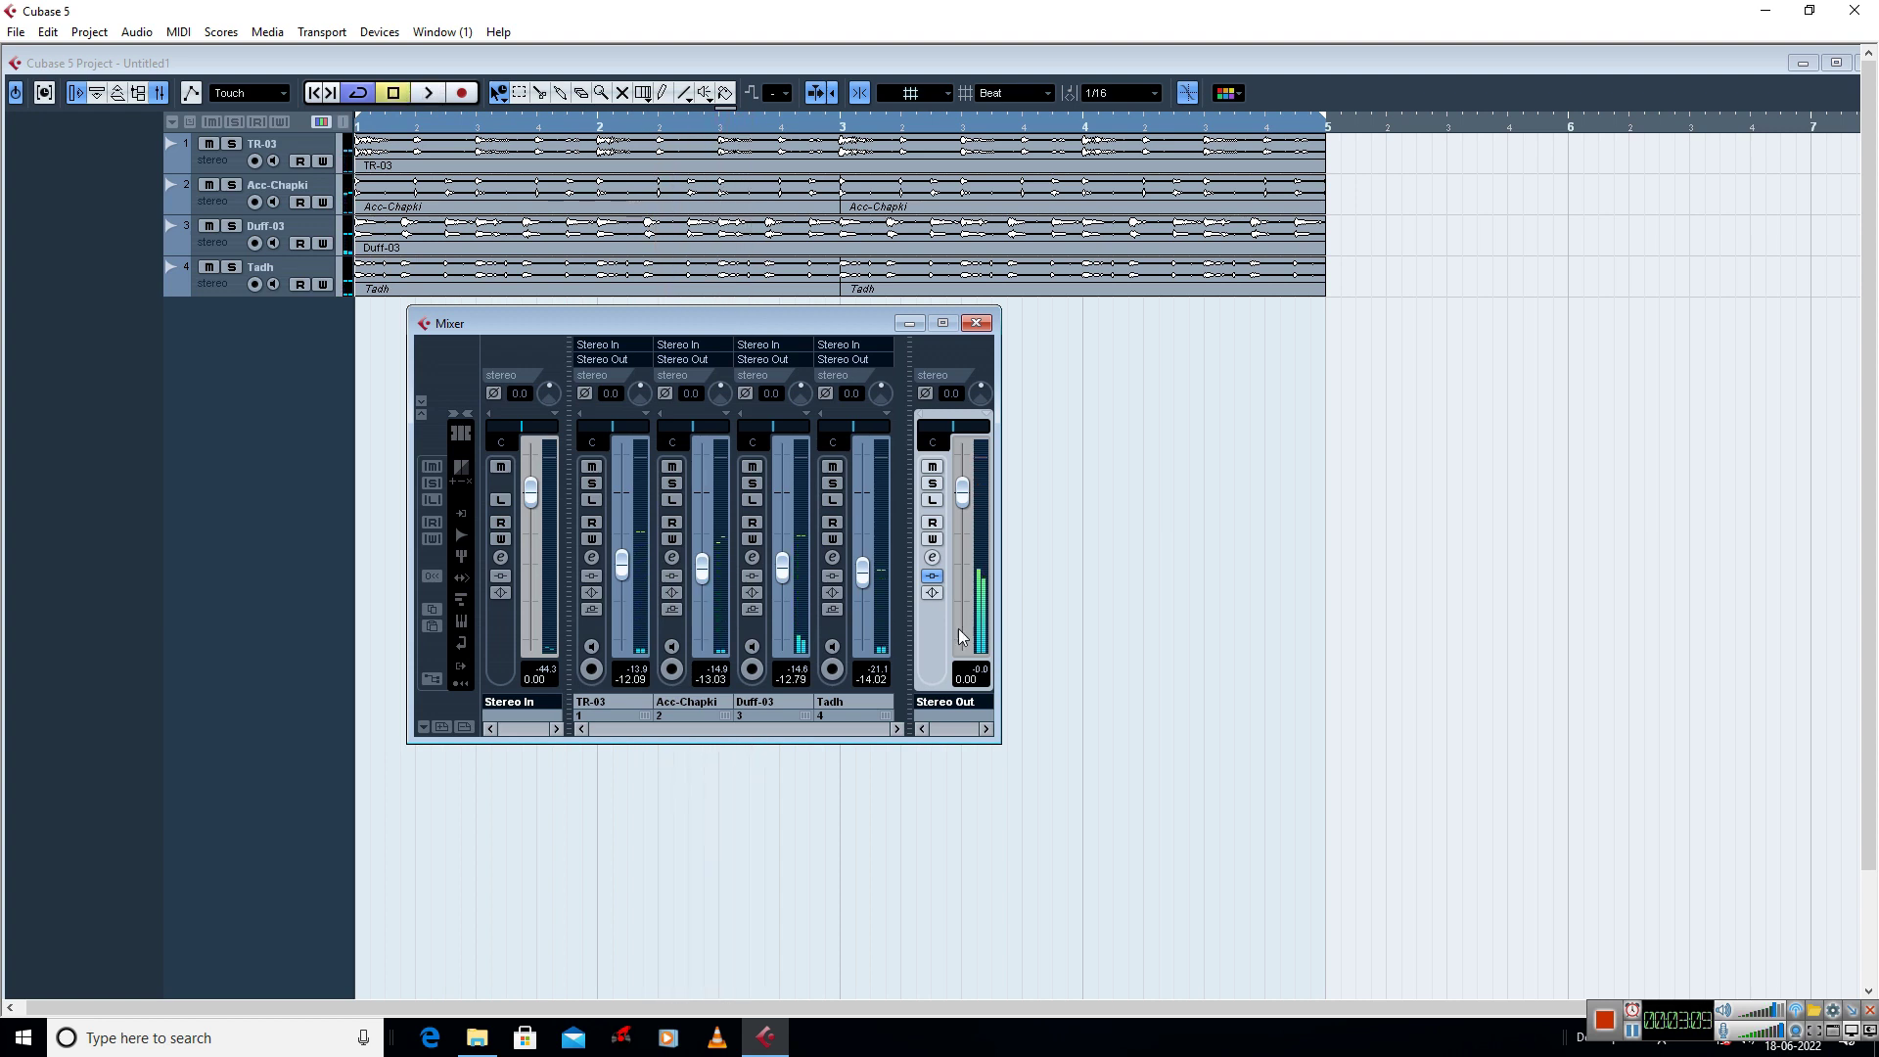
- Raise the output level of the Maserati GRP insert on Stereo Out slightly
{"action": "left_click", "coordinate": [932, 557]}
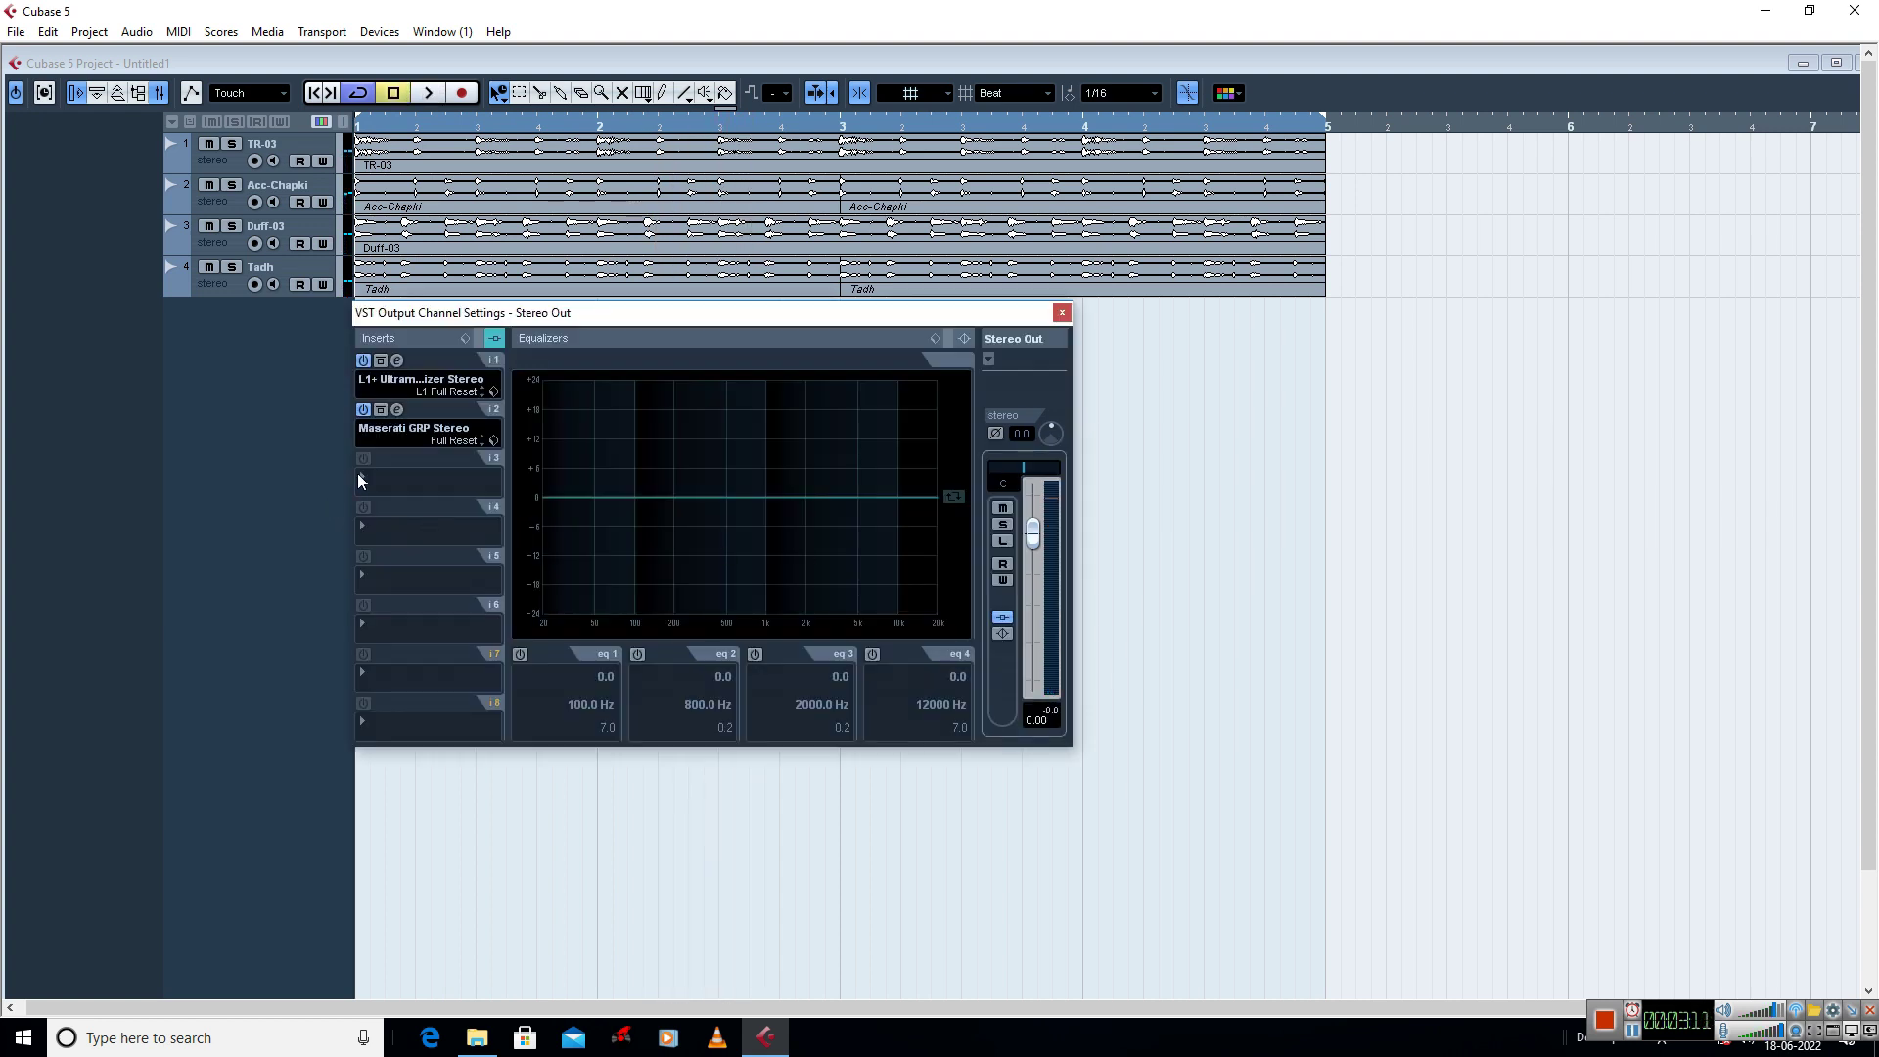
{"action": "left_click", "coordinate": [397, 409]}
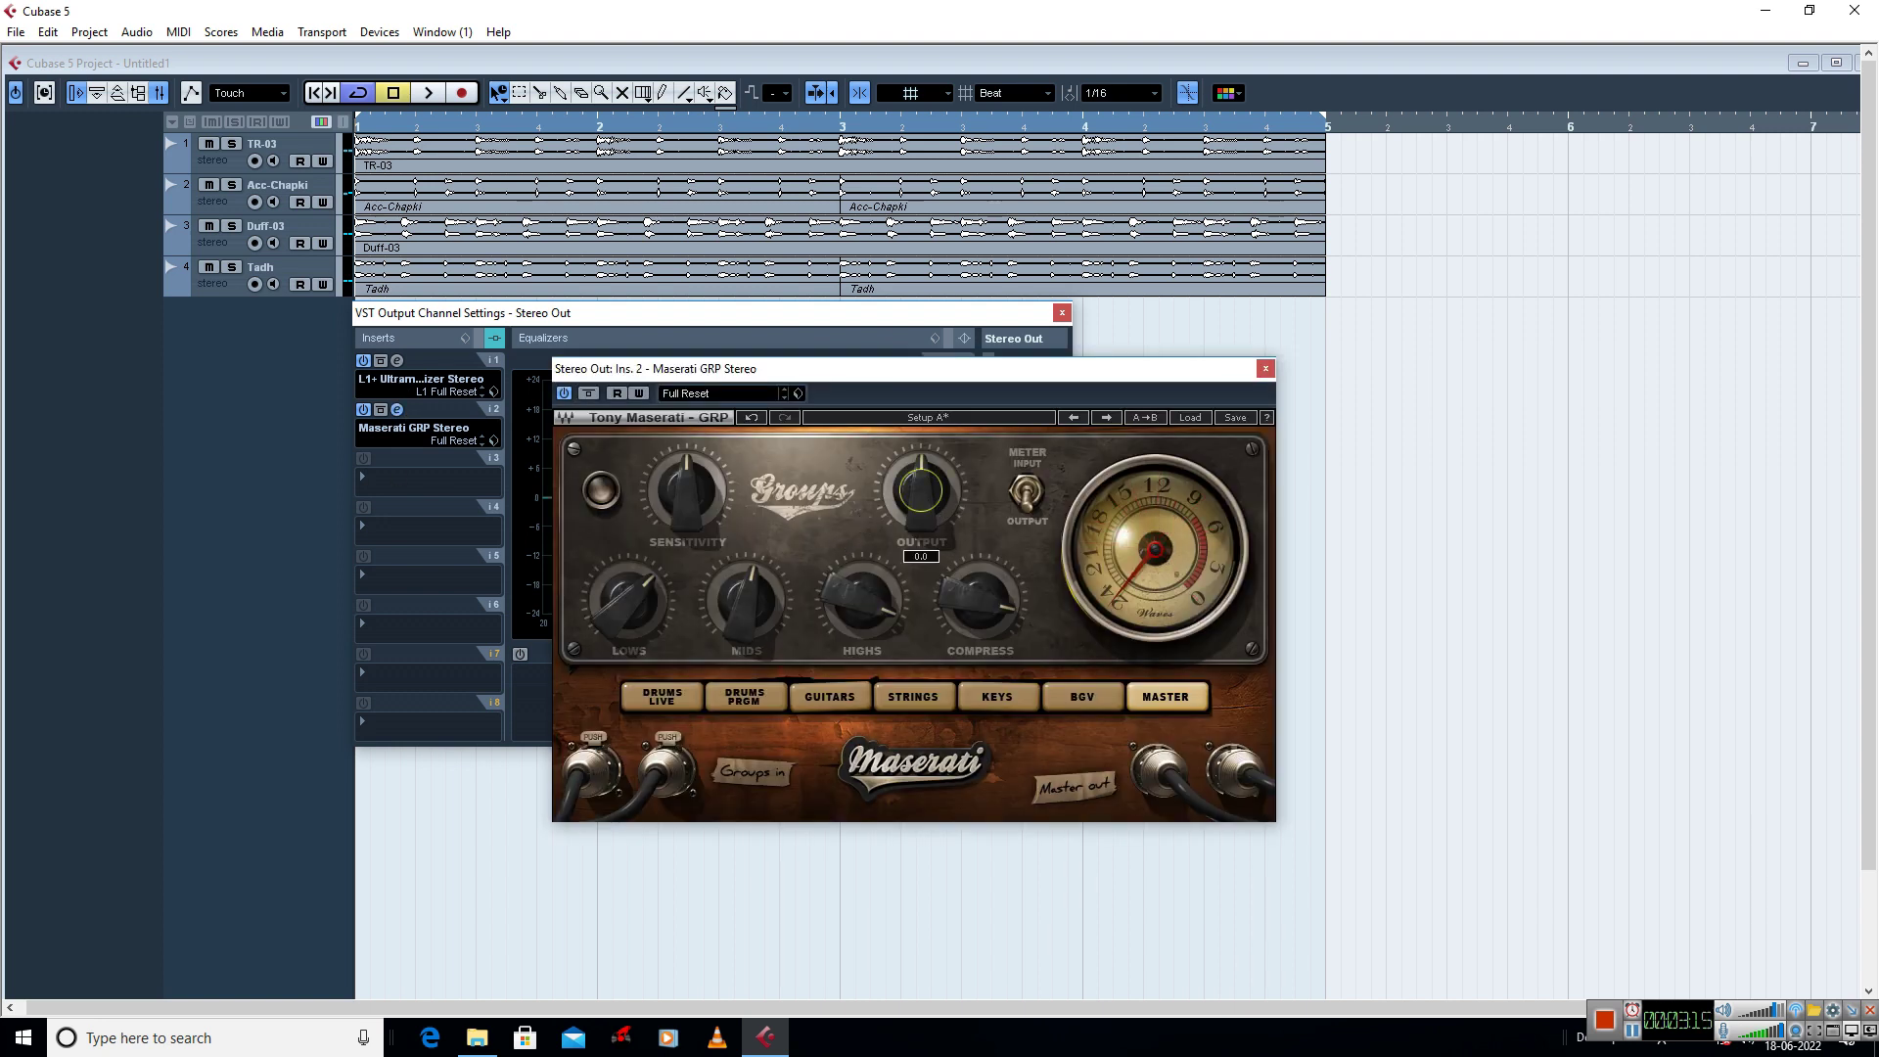
{"action": "left_click_drag", "start_coordinate": [920, 489], "coordinate": [919, 482]}
{"action": "left_click", "coordinate": [1266, 369]}
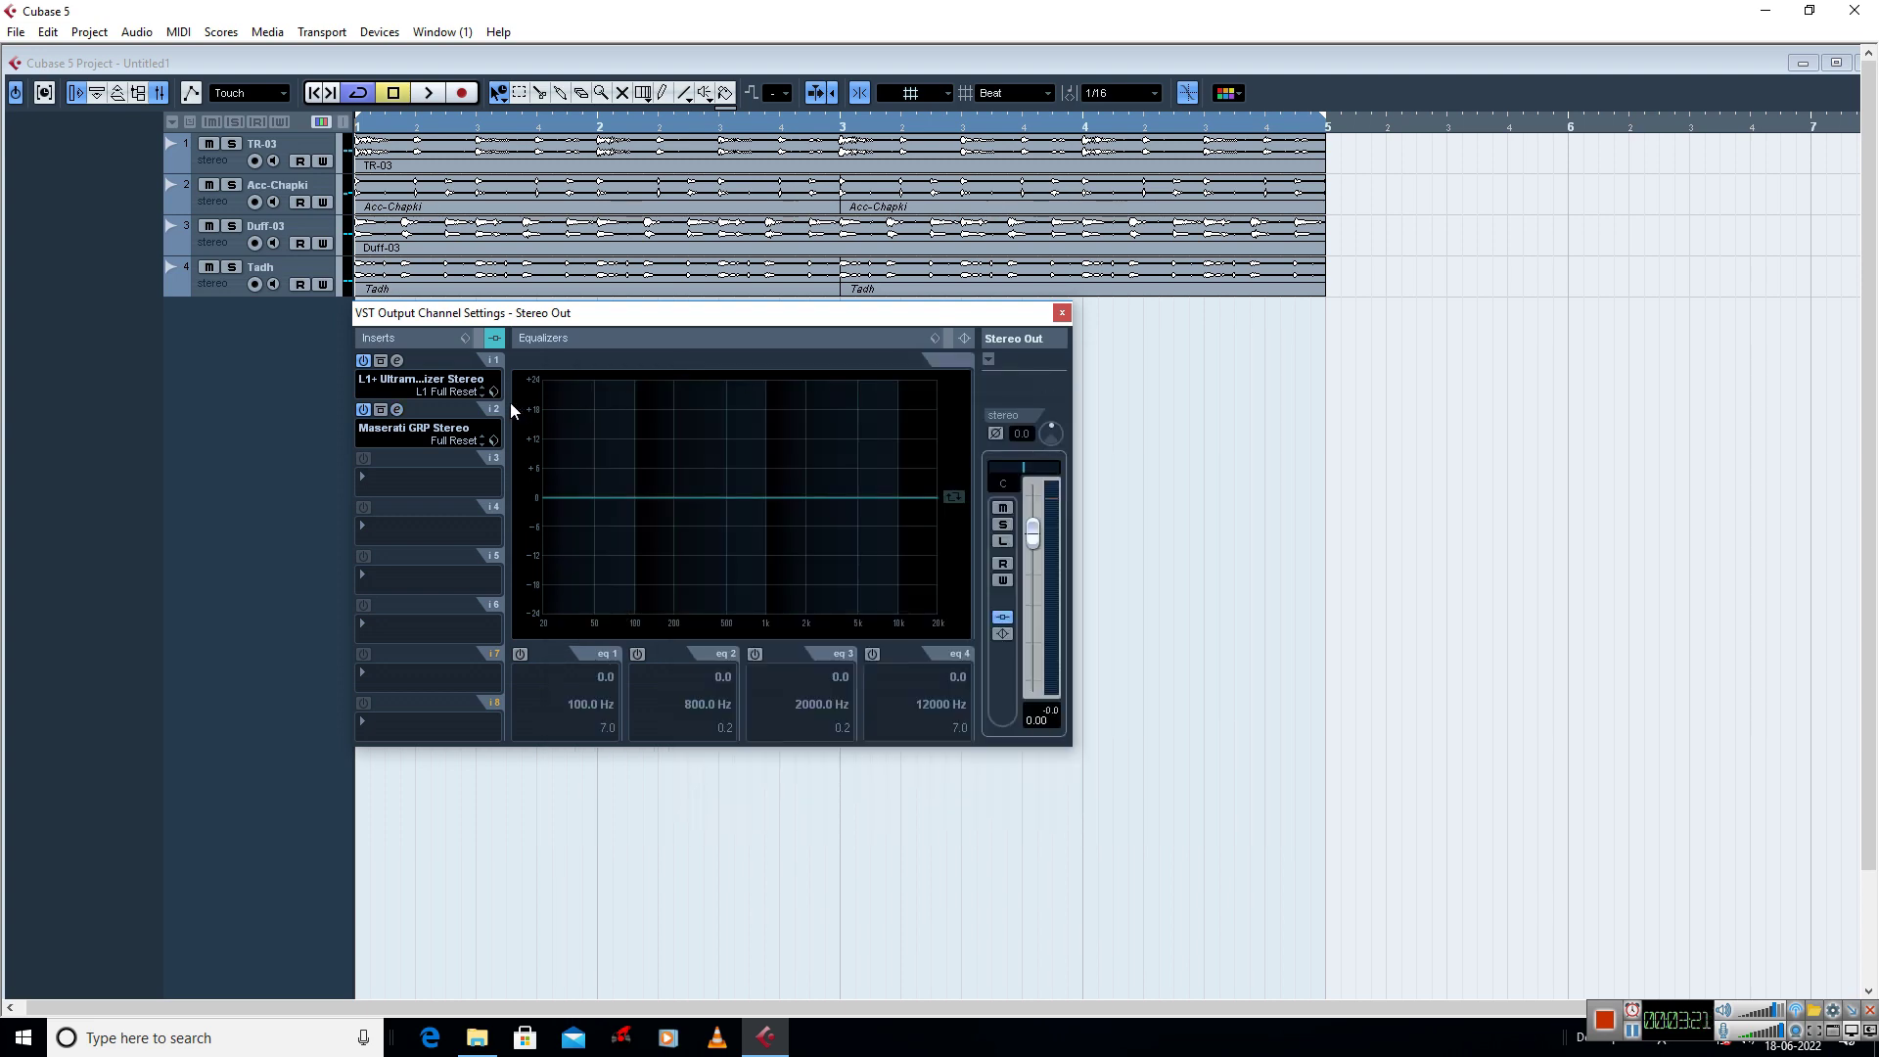
- Lower the threshold of the L1 Ultramaximizer insert on Stereo Out and close the plug-in and channel windows
{"action": "left_click", "coordinate": [396, 409]}
{"action": "left_click", "coordinate": [397, 360]}
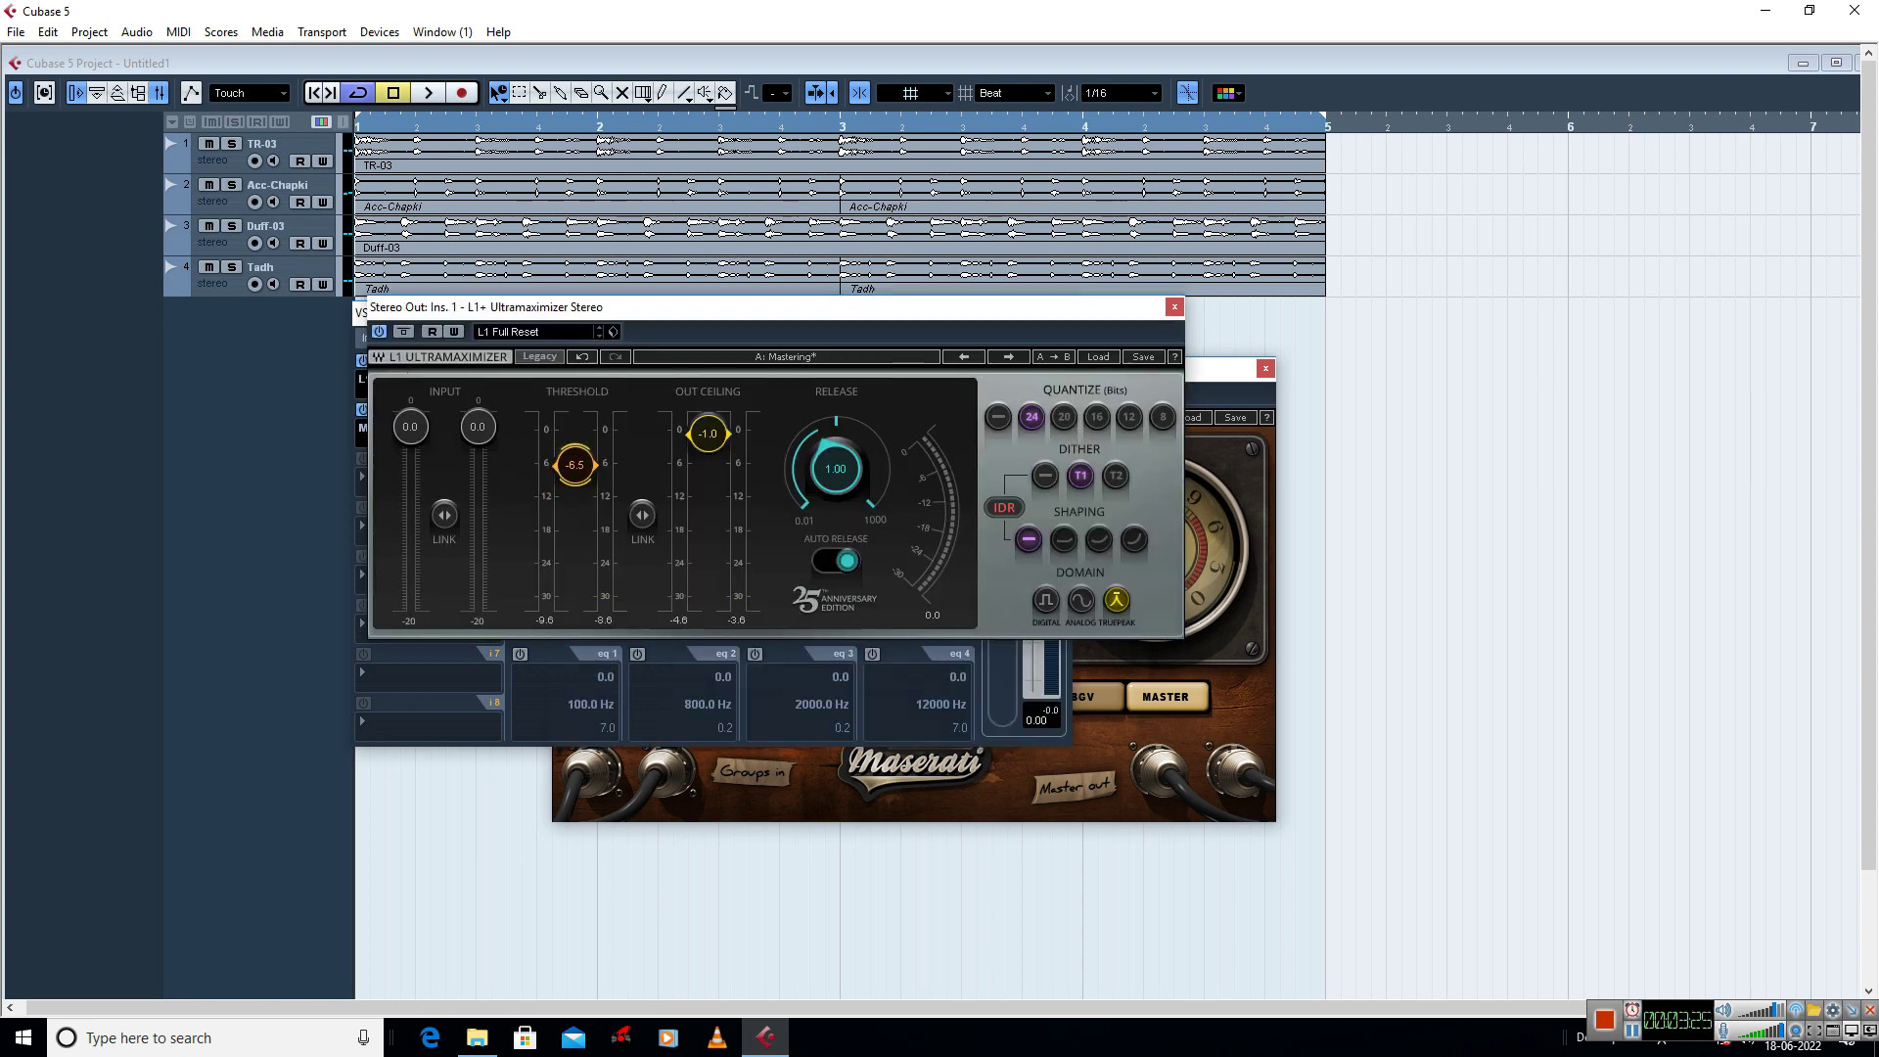
{"action": "left_click_drag", "start_coordinate": [574, 465], "coordinate": [575, 494]}
{"action": "left_click", "coordinate": [1173, 307]}
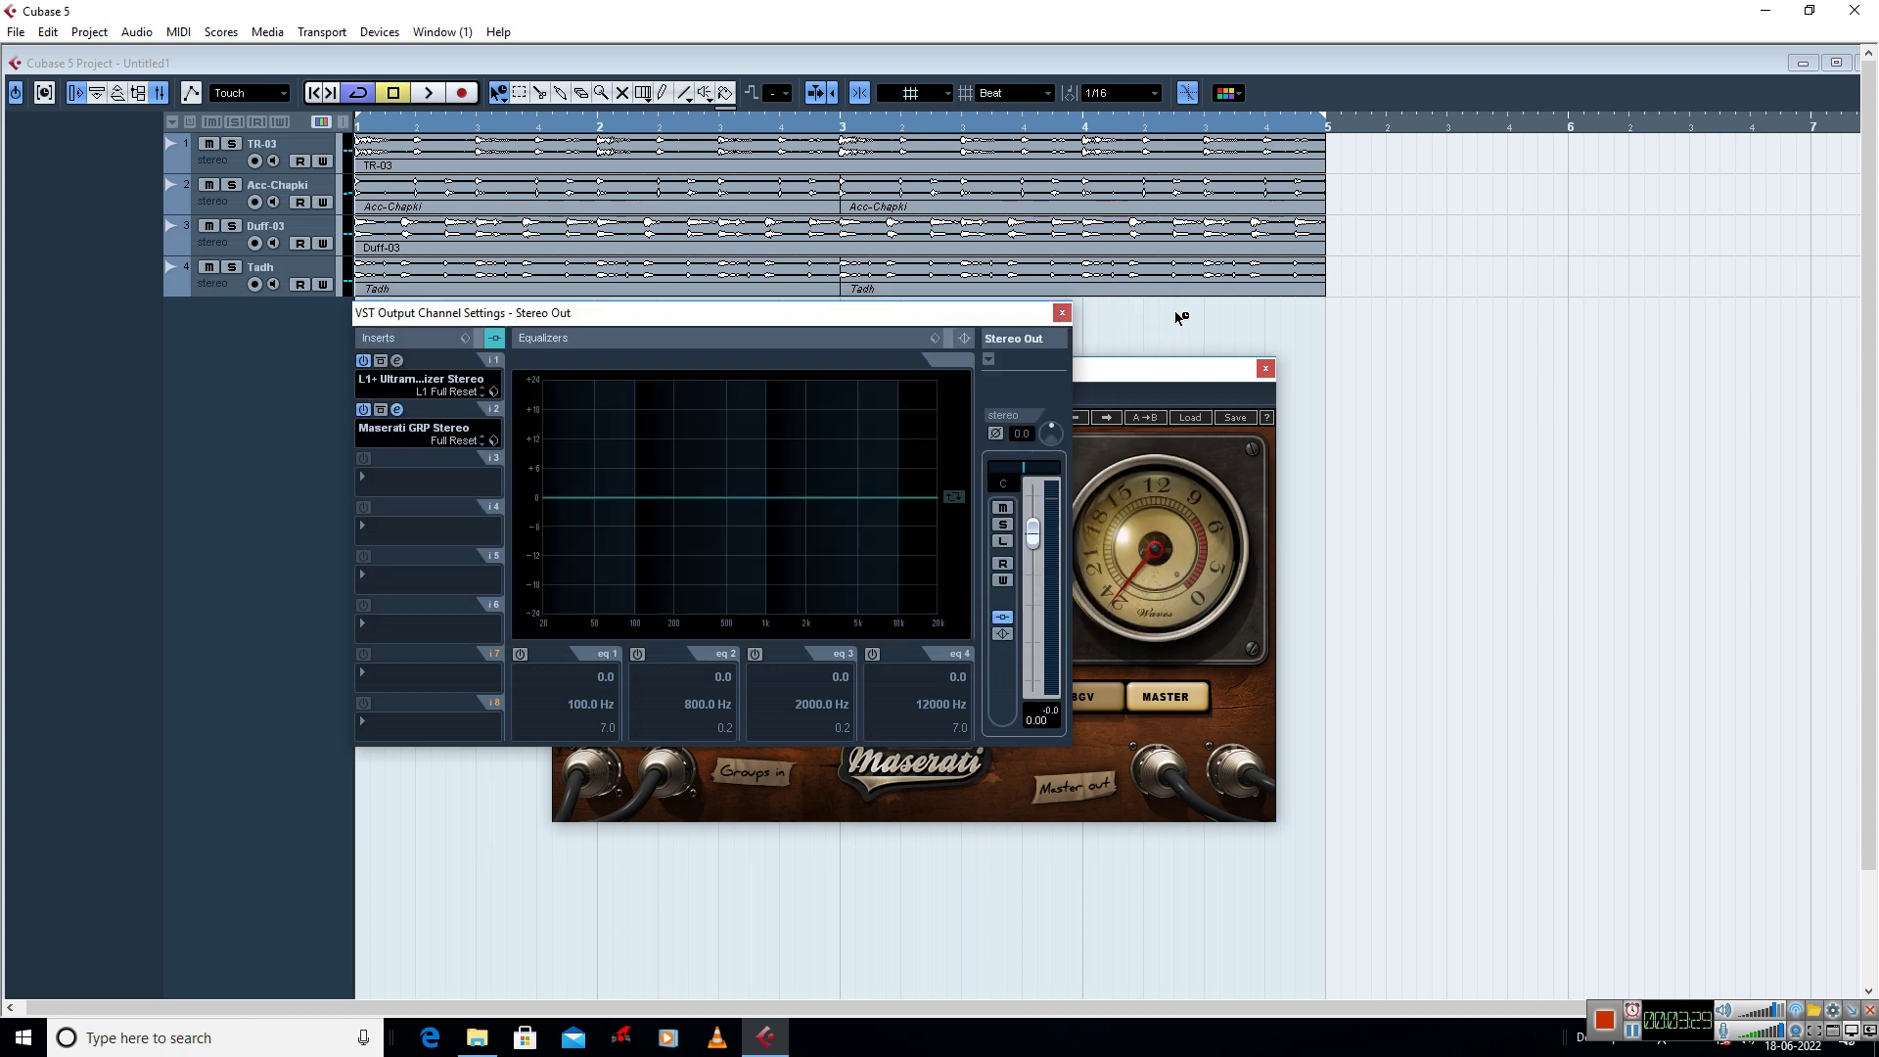
{"action": "left_click", "coordinate": [1262, 369]}
{"action": "left_click", "coordinate": [1061, 314]}
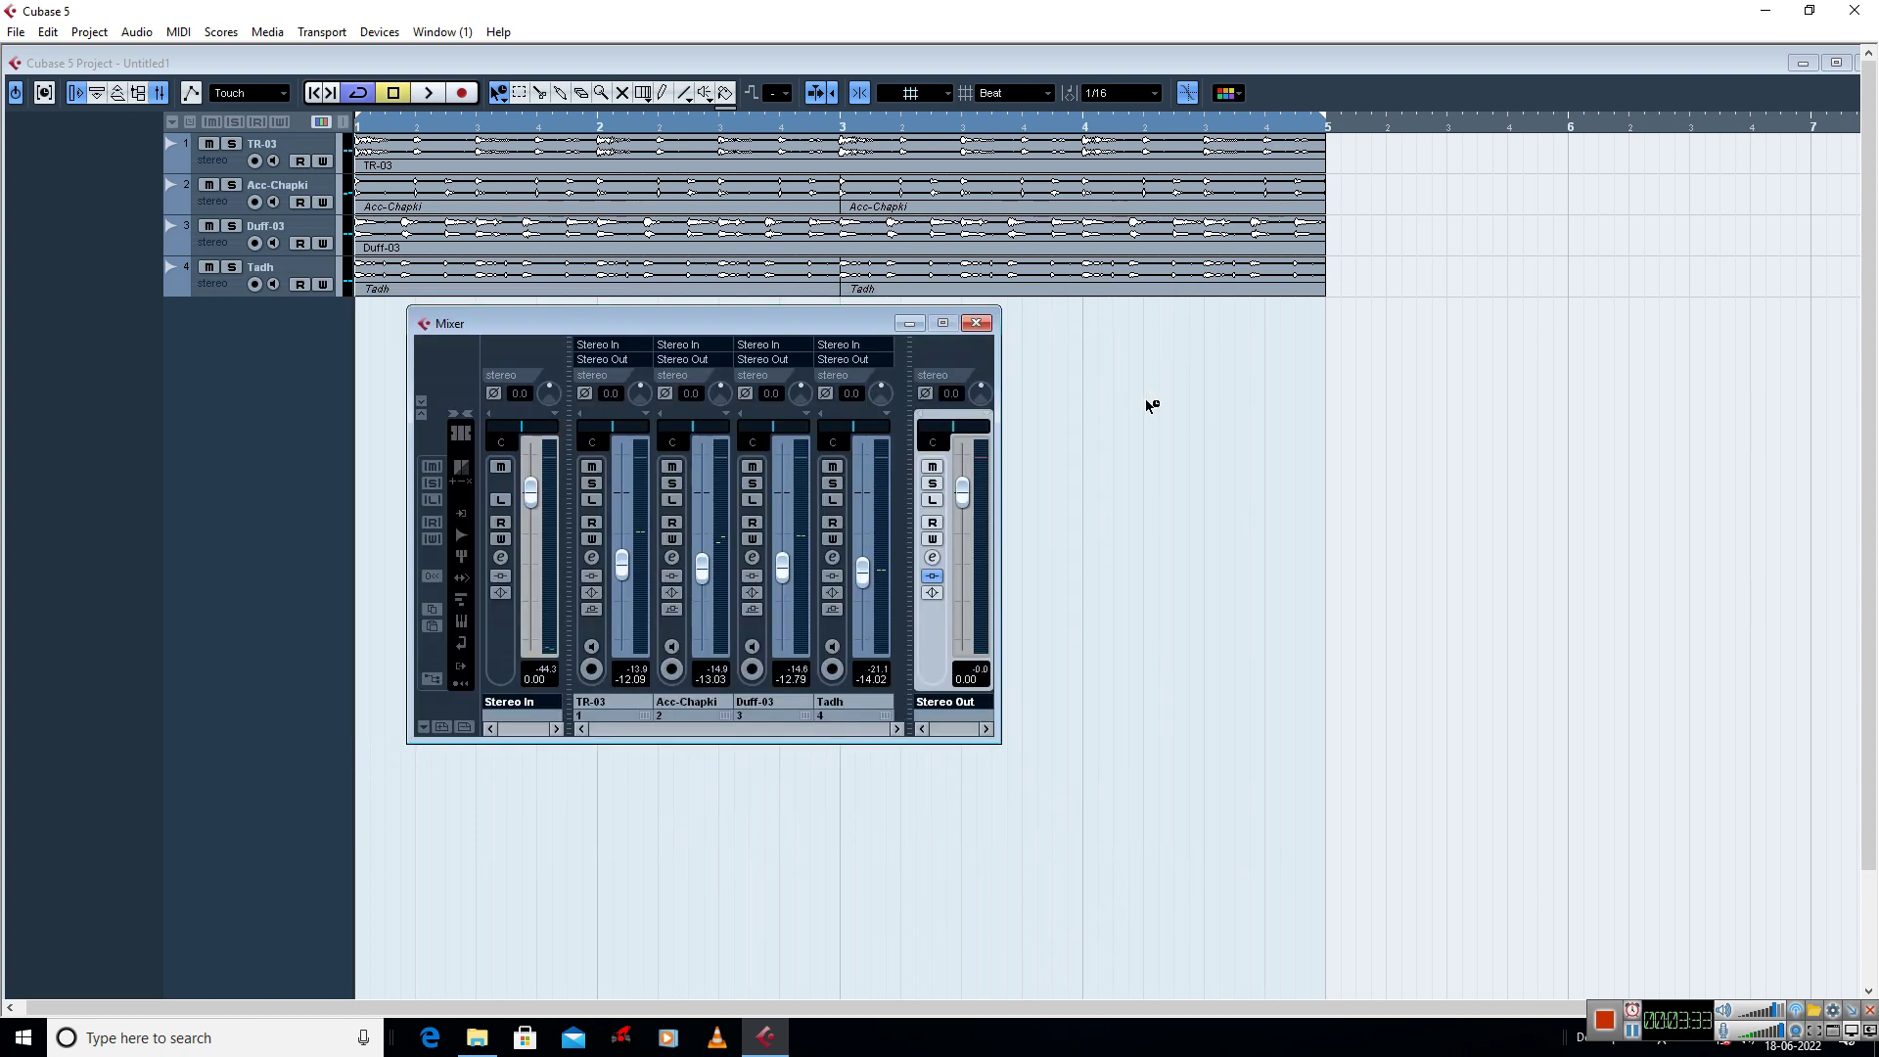
- Play back the mix again to check Stereo Out for clipping, clearing the clip indicator between passes
{"action": "left_click", "coordinate": [1116, 396]}
{"action": "key", "text": "F3"}
{"action": "key", "text": "space"}
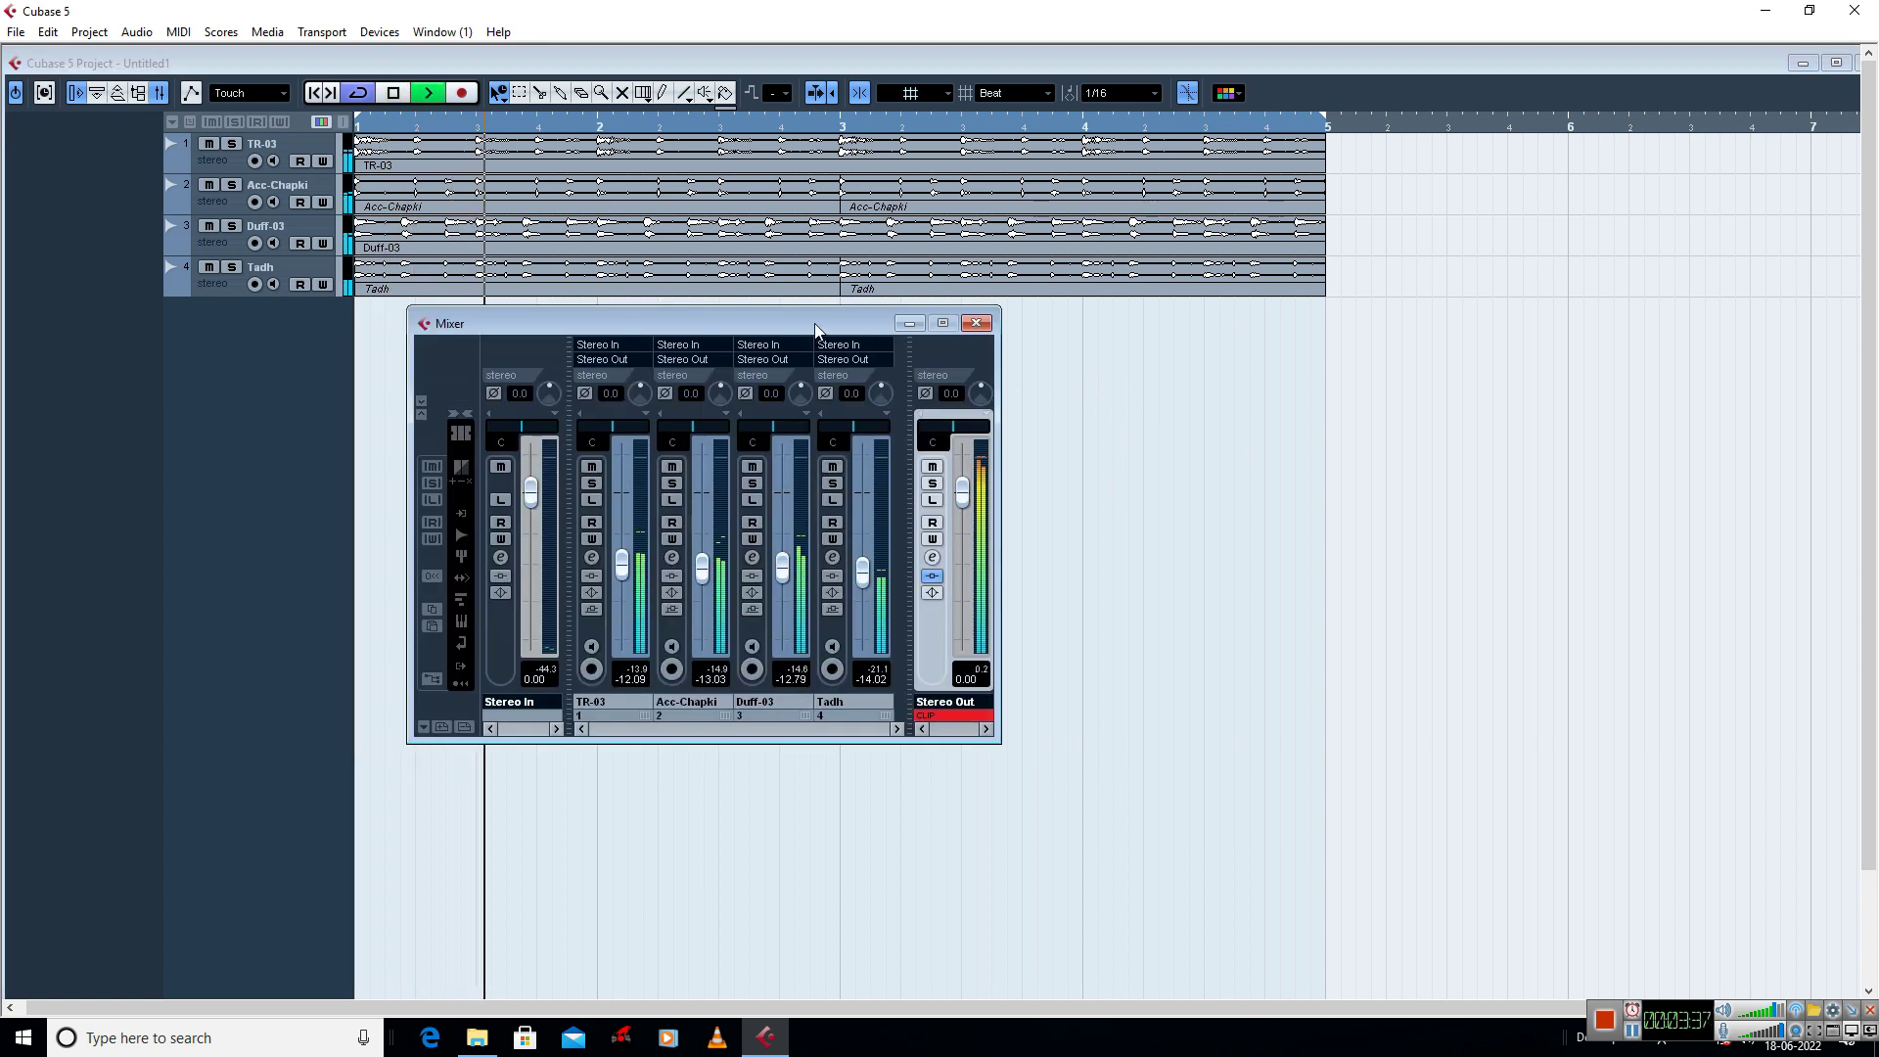
{"action": "key", "text": "space"}
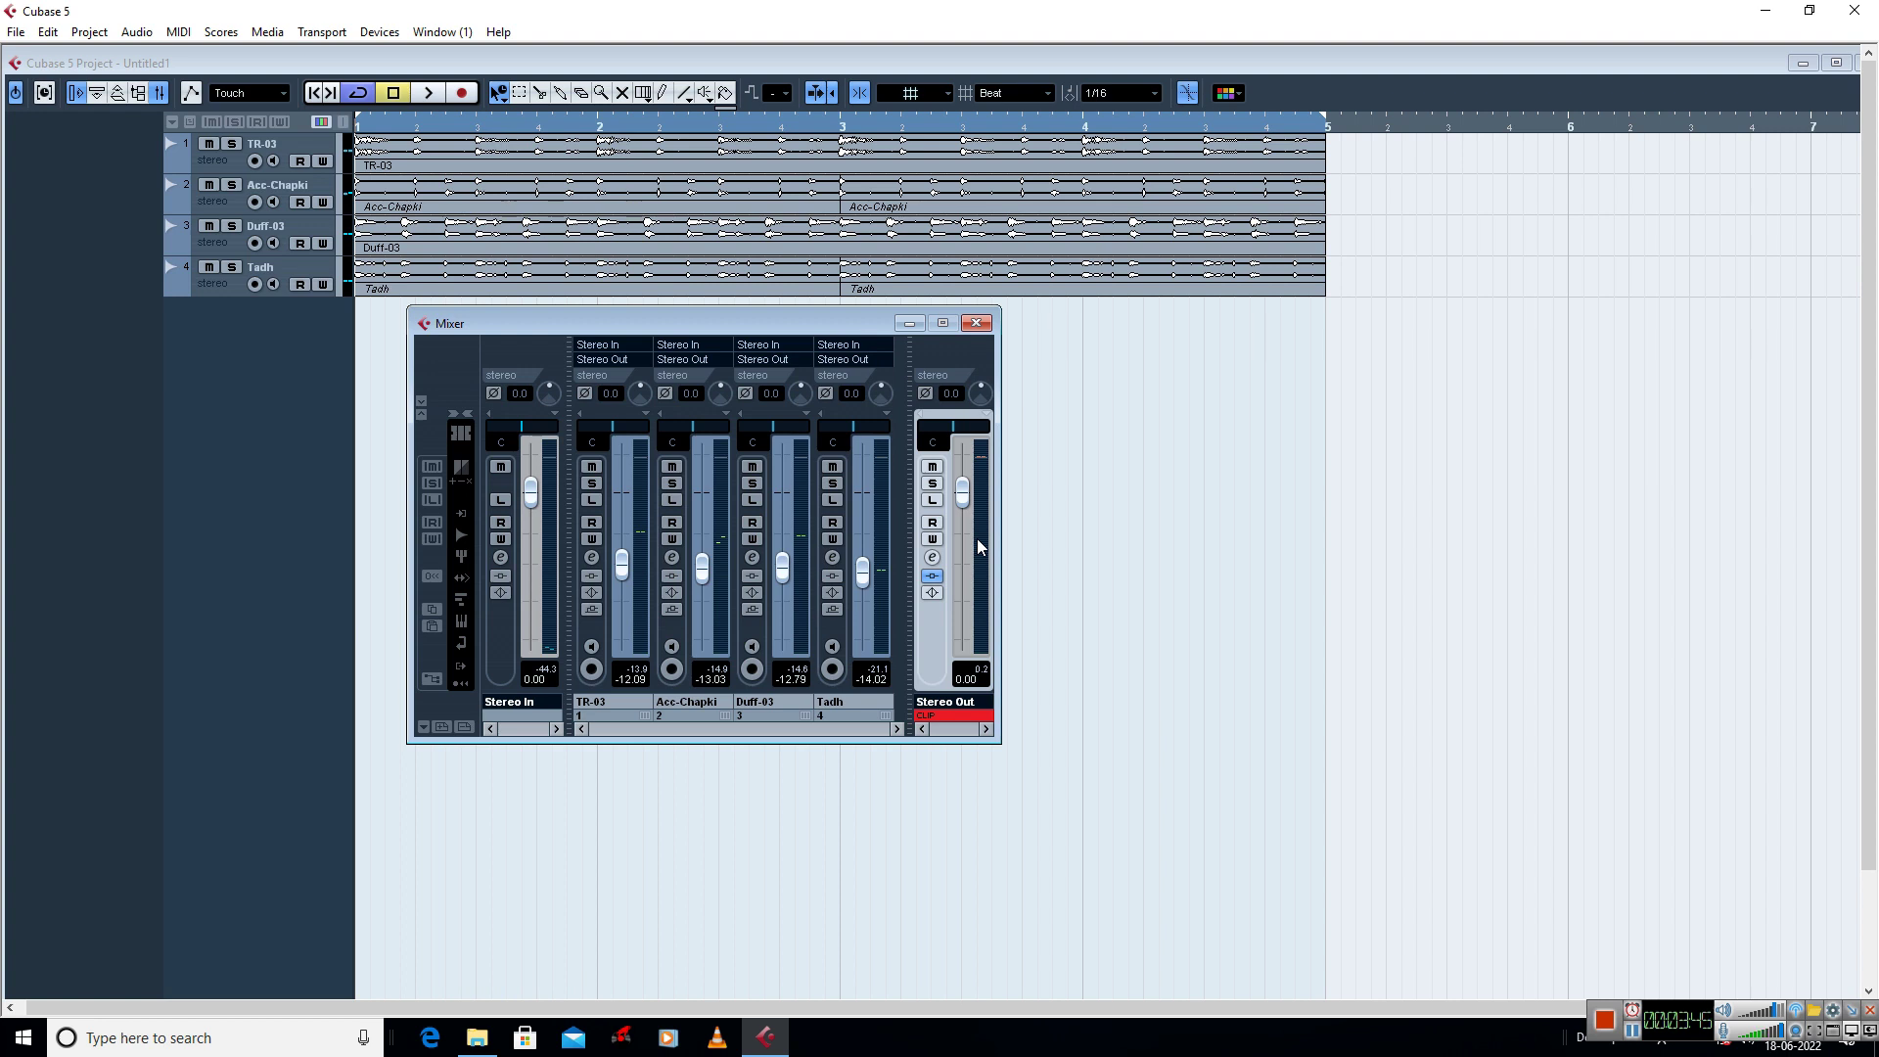
{"action": "left_click", "coordinate": [940, 716]}
{"action": "left_click", "coordinate": [939, 716]}
{"action": "key", "text": "space"}
{"action": "key", "text": "space"}
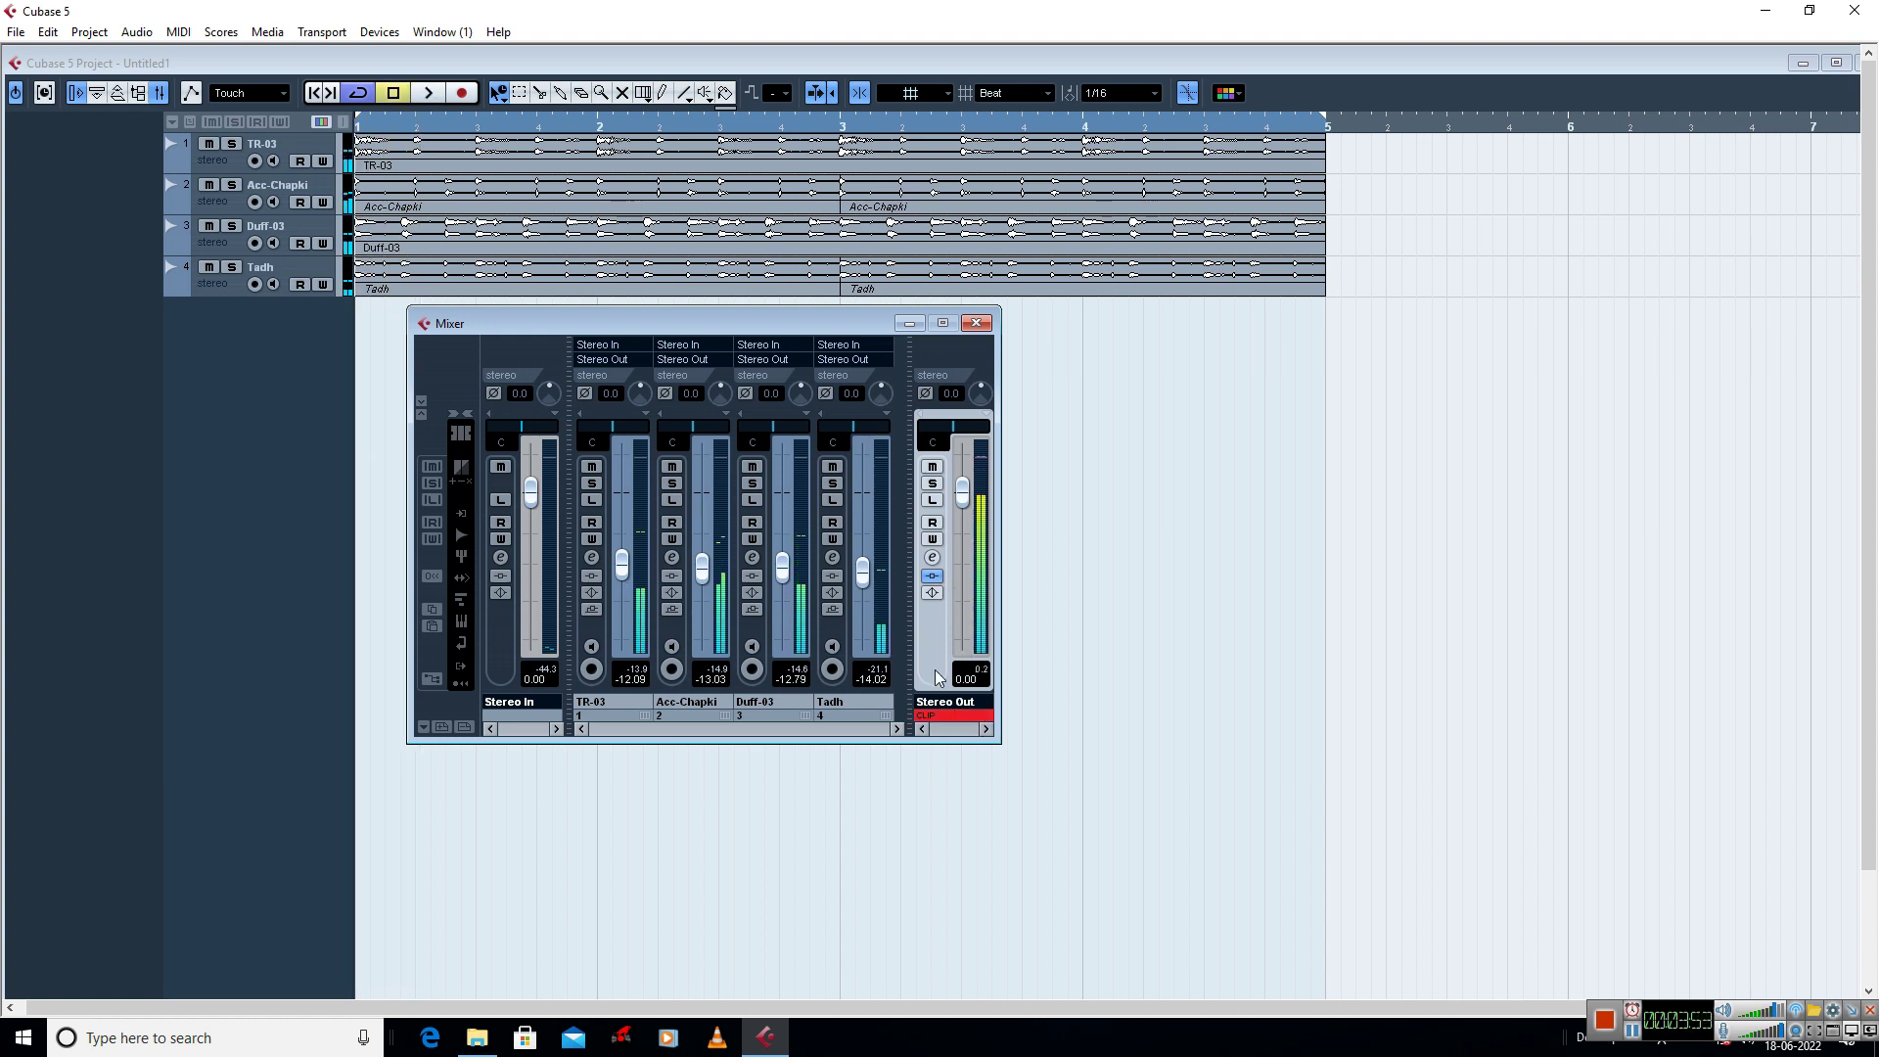
- Add the GClip plug-in to the third insert slot of the Stereo Out channel
{"action": "left_click", "coordinate": [932, 557]}
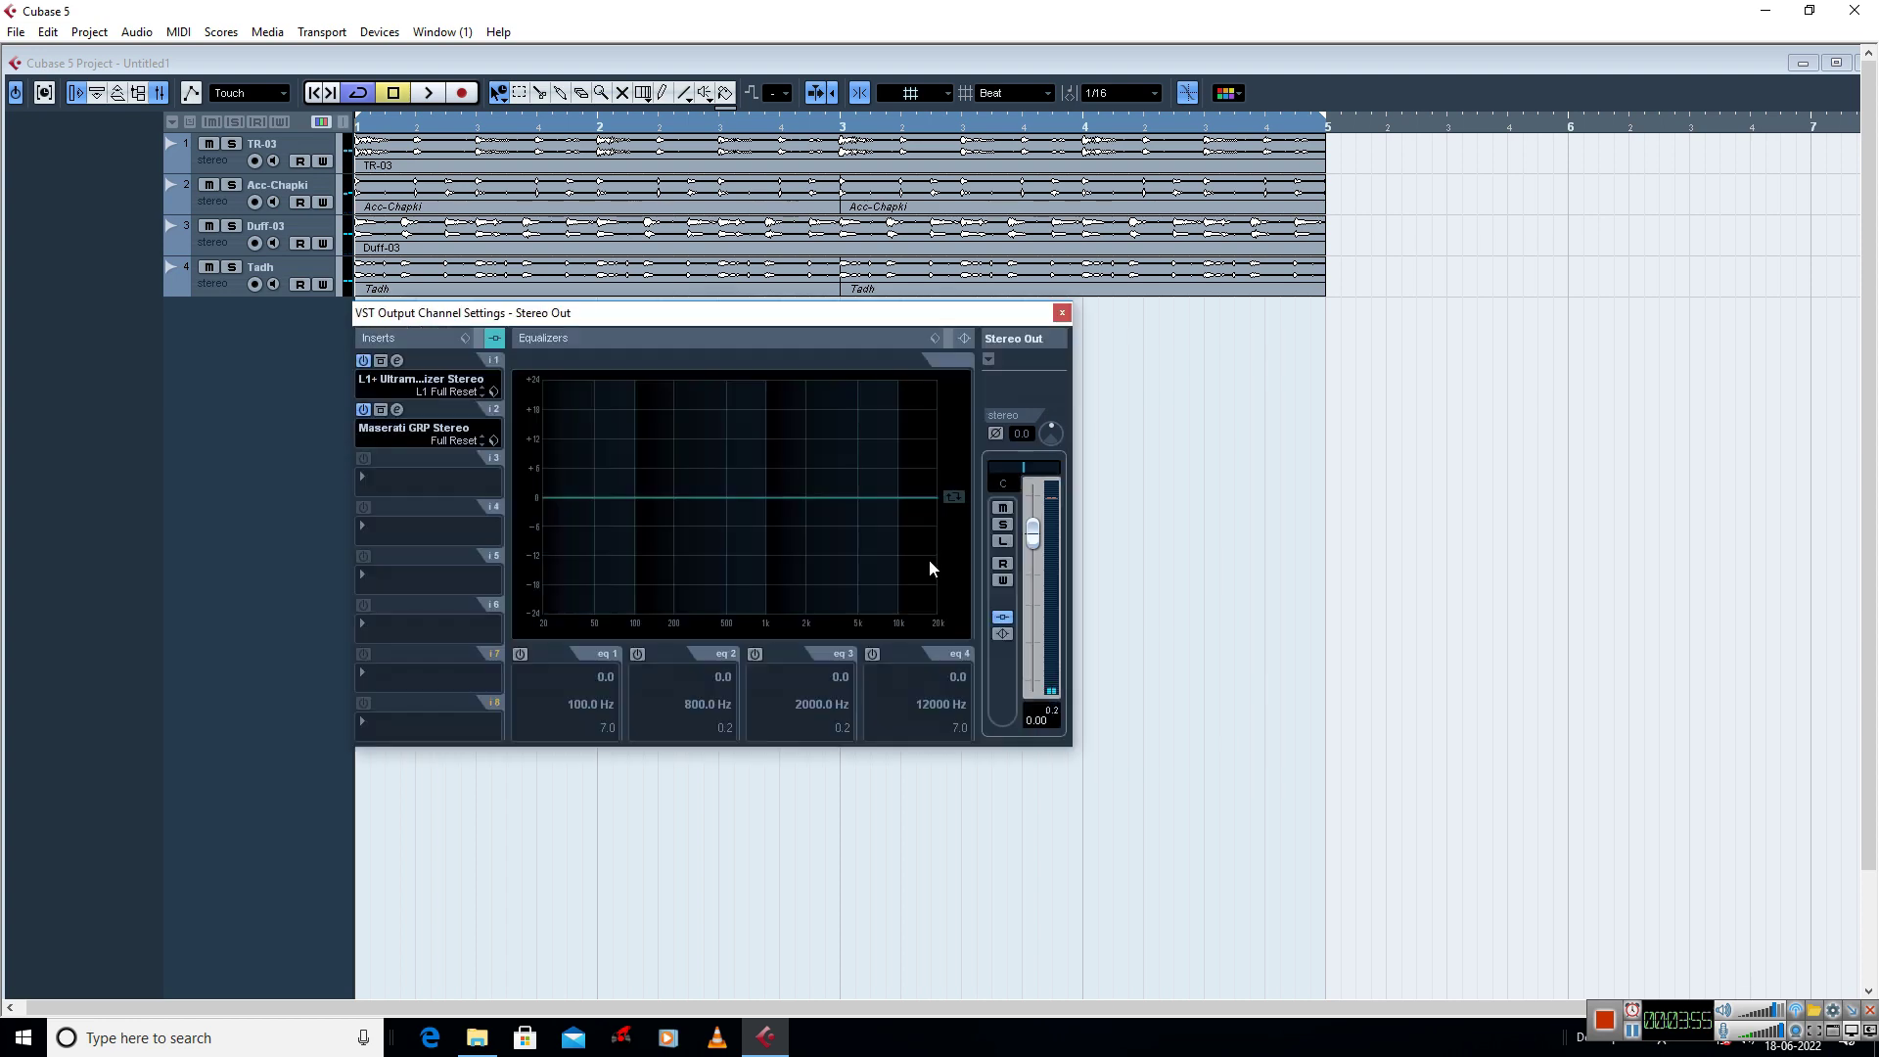
{"action": "left_click", "coordinate": [362, 483]}
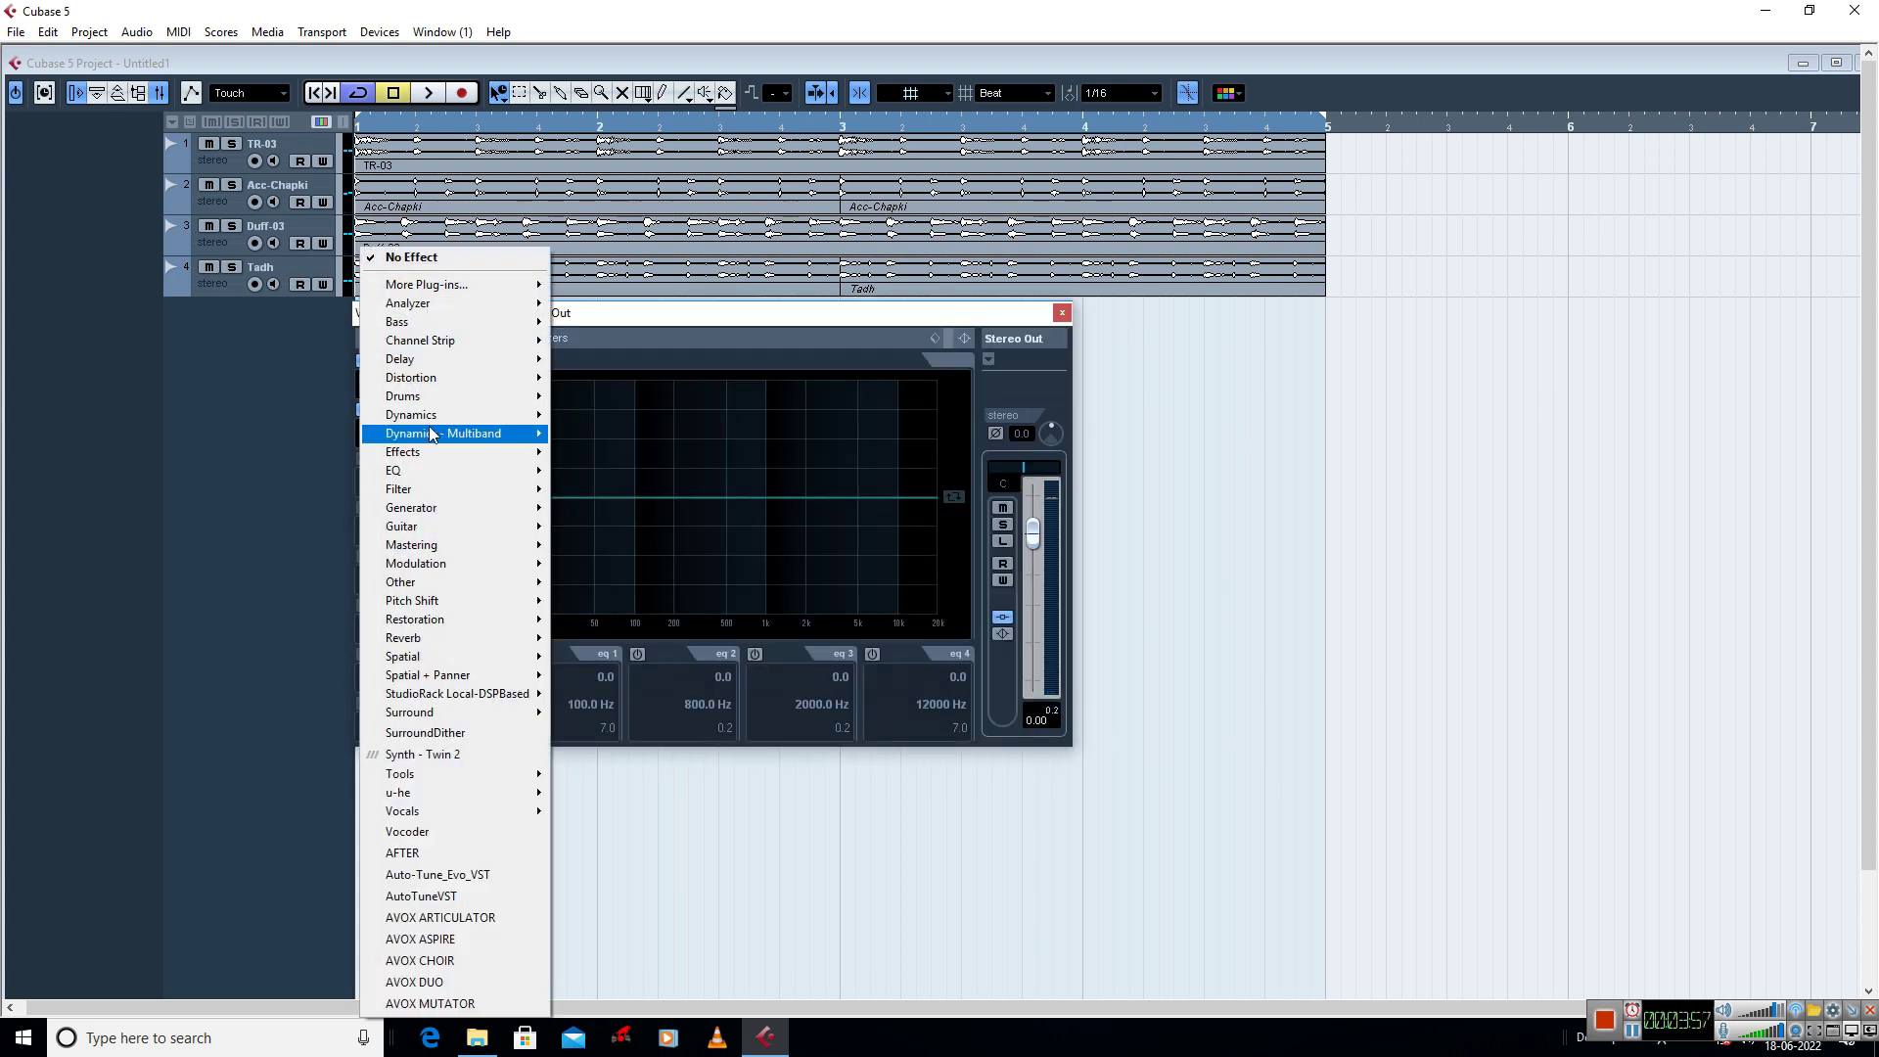
{"action": "mouse_move", "coordinate": [462, 285]}
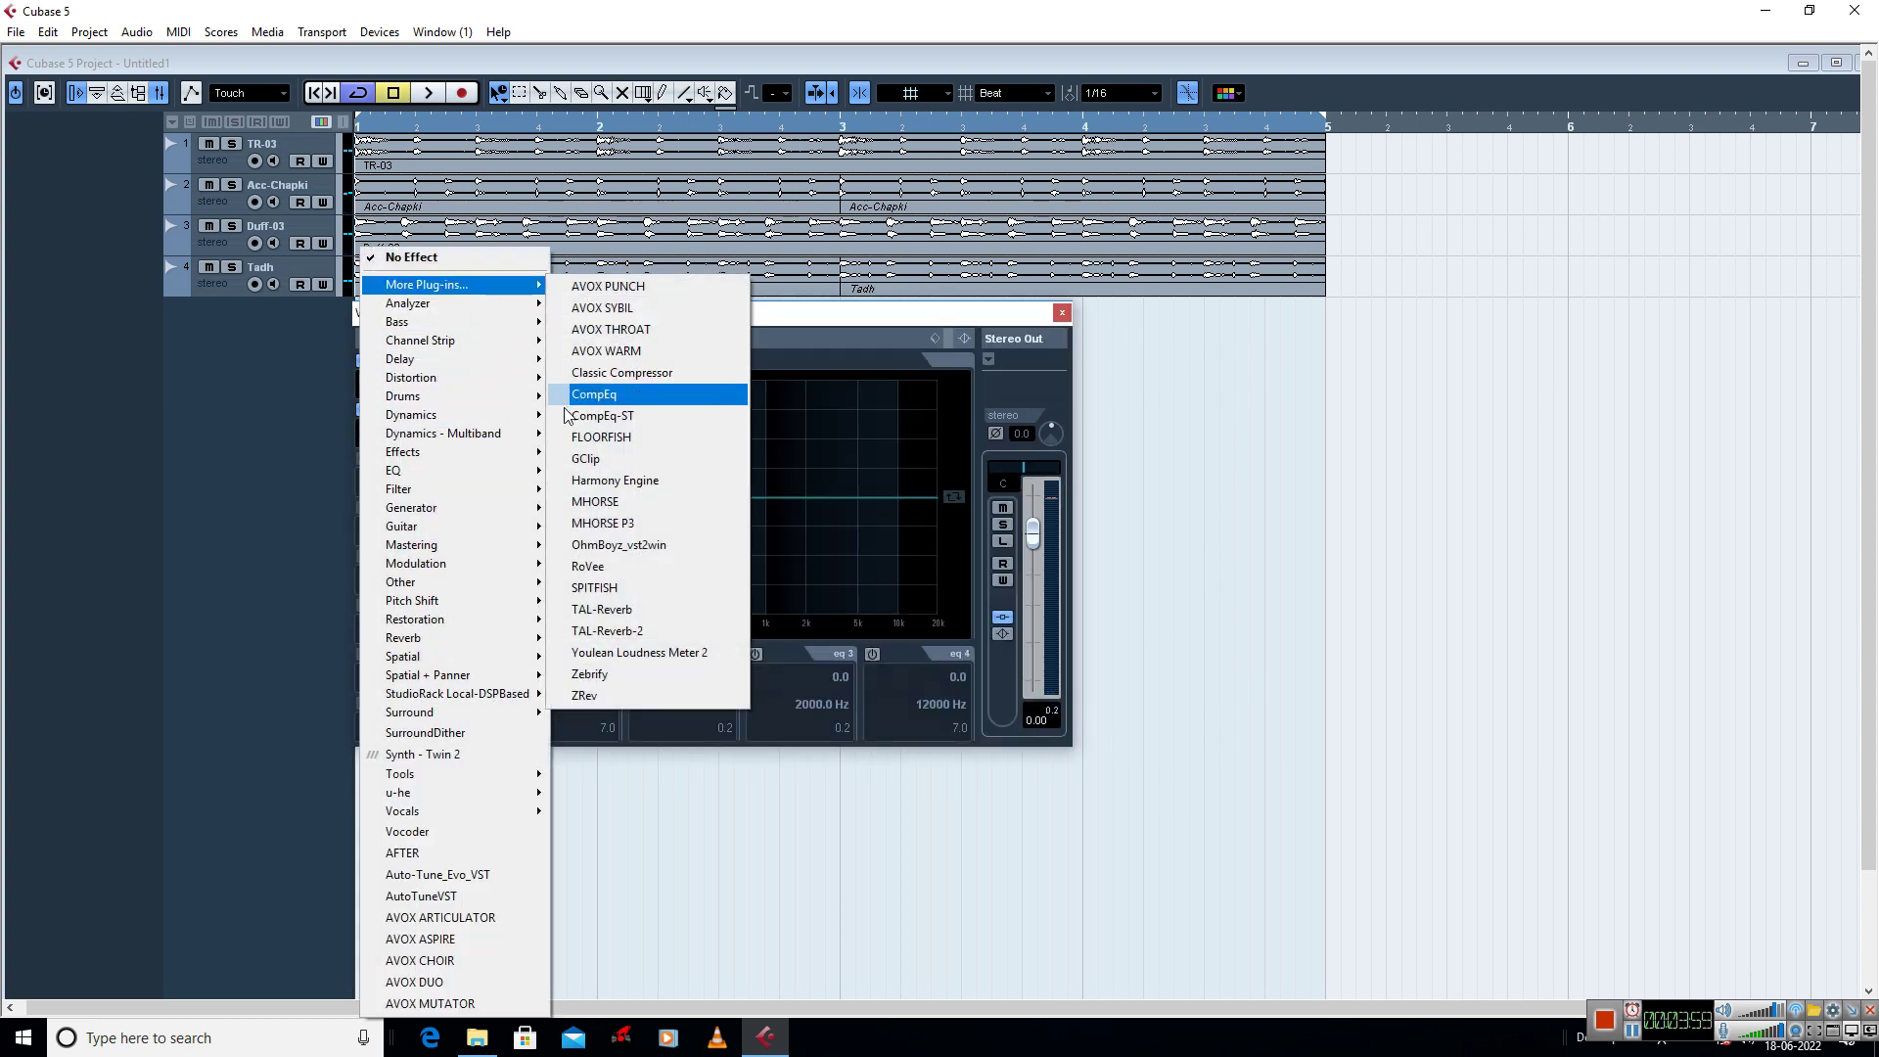
{"action": "left_click", "coordinate": [587, 460]}
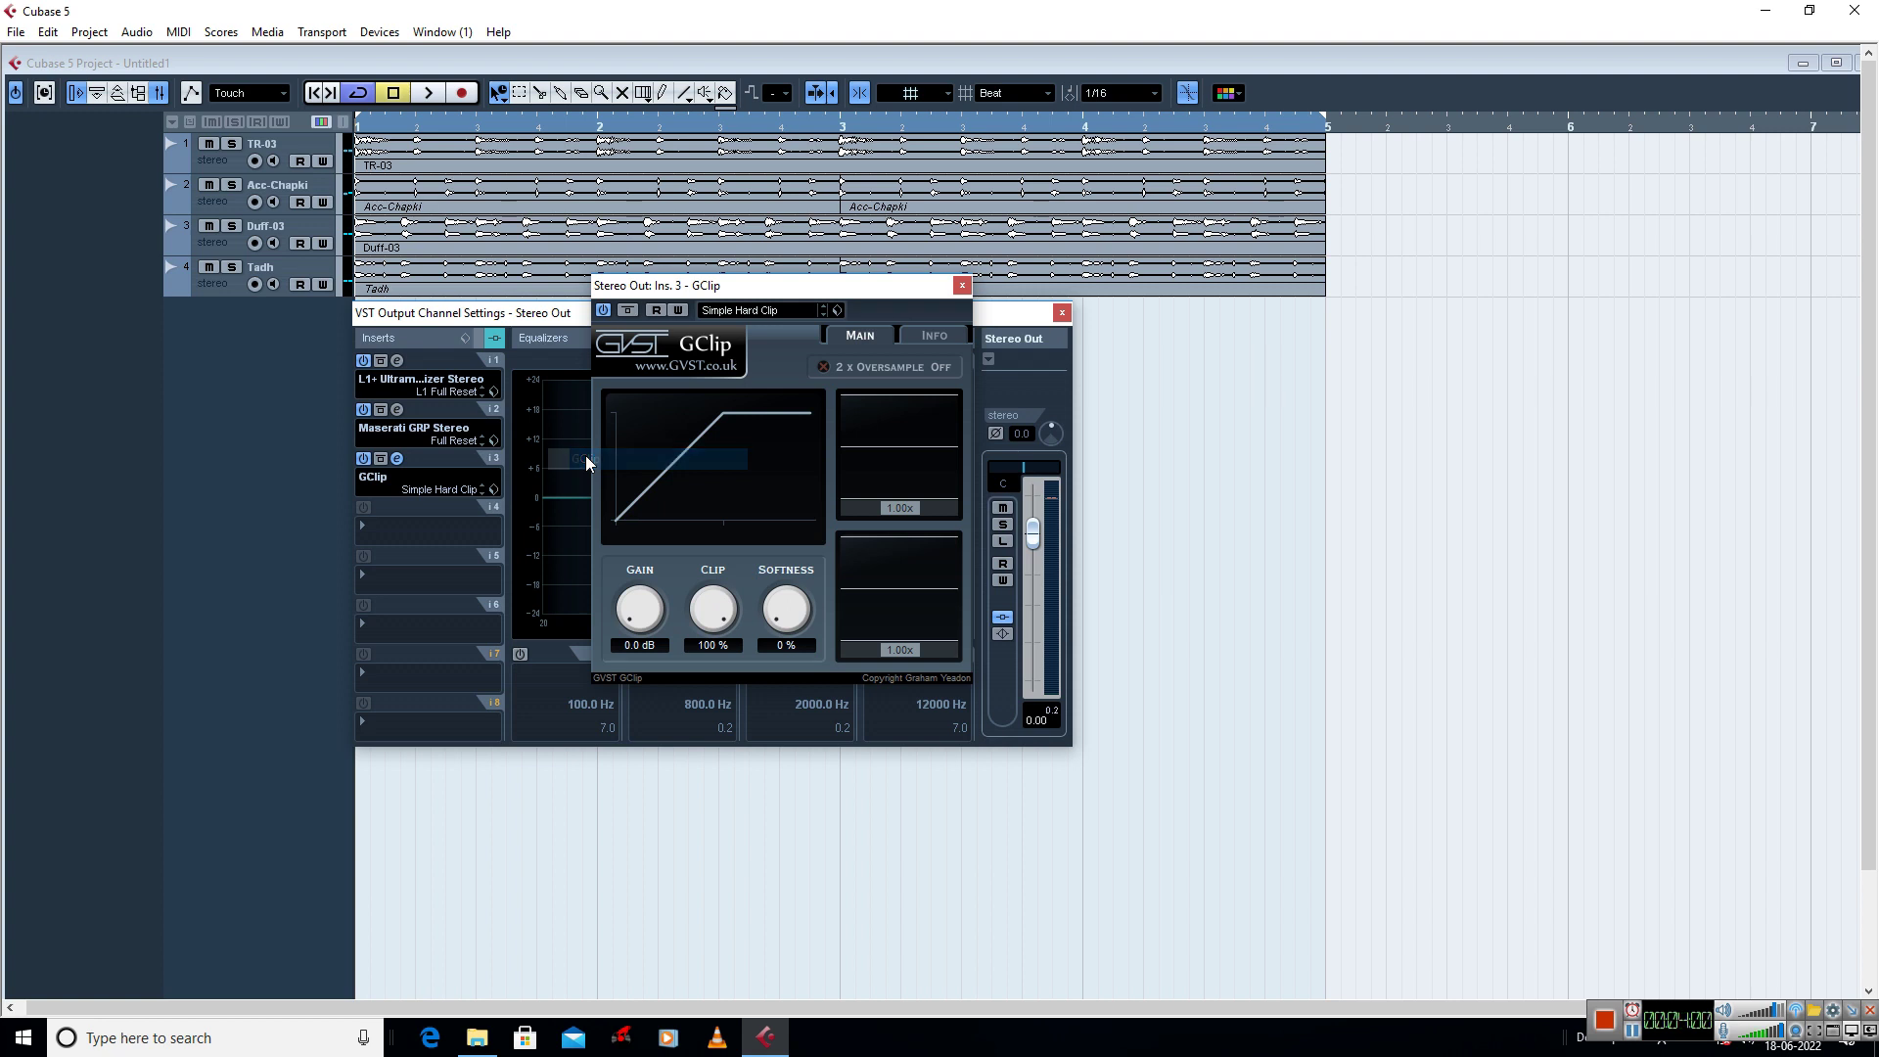
- Load GClip's Simple Soft Clip preset, set gain to 0.1 dB and clip to 90 %, and close the plug-in and channel windows
{"action": "left_click", "coordinate": [726, 313]}
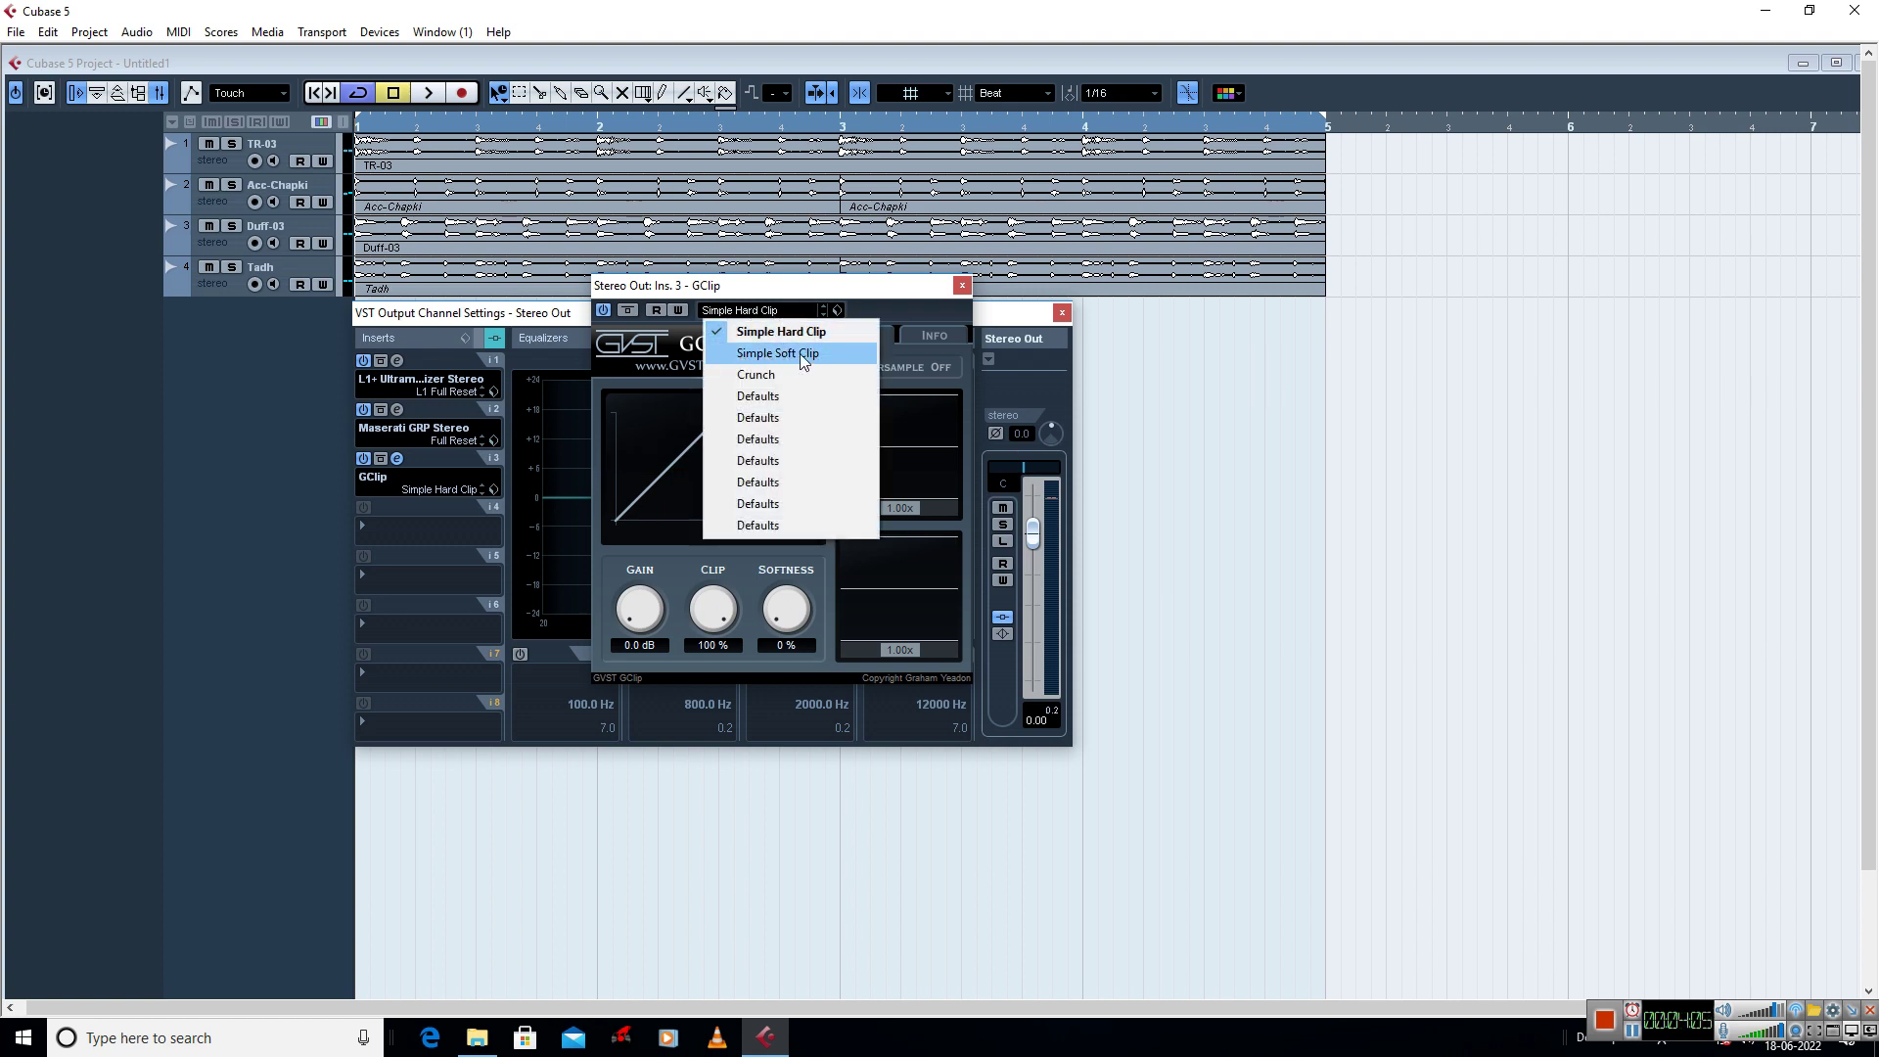
{"action": "left_click", "coordinate": [782, 354]}
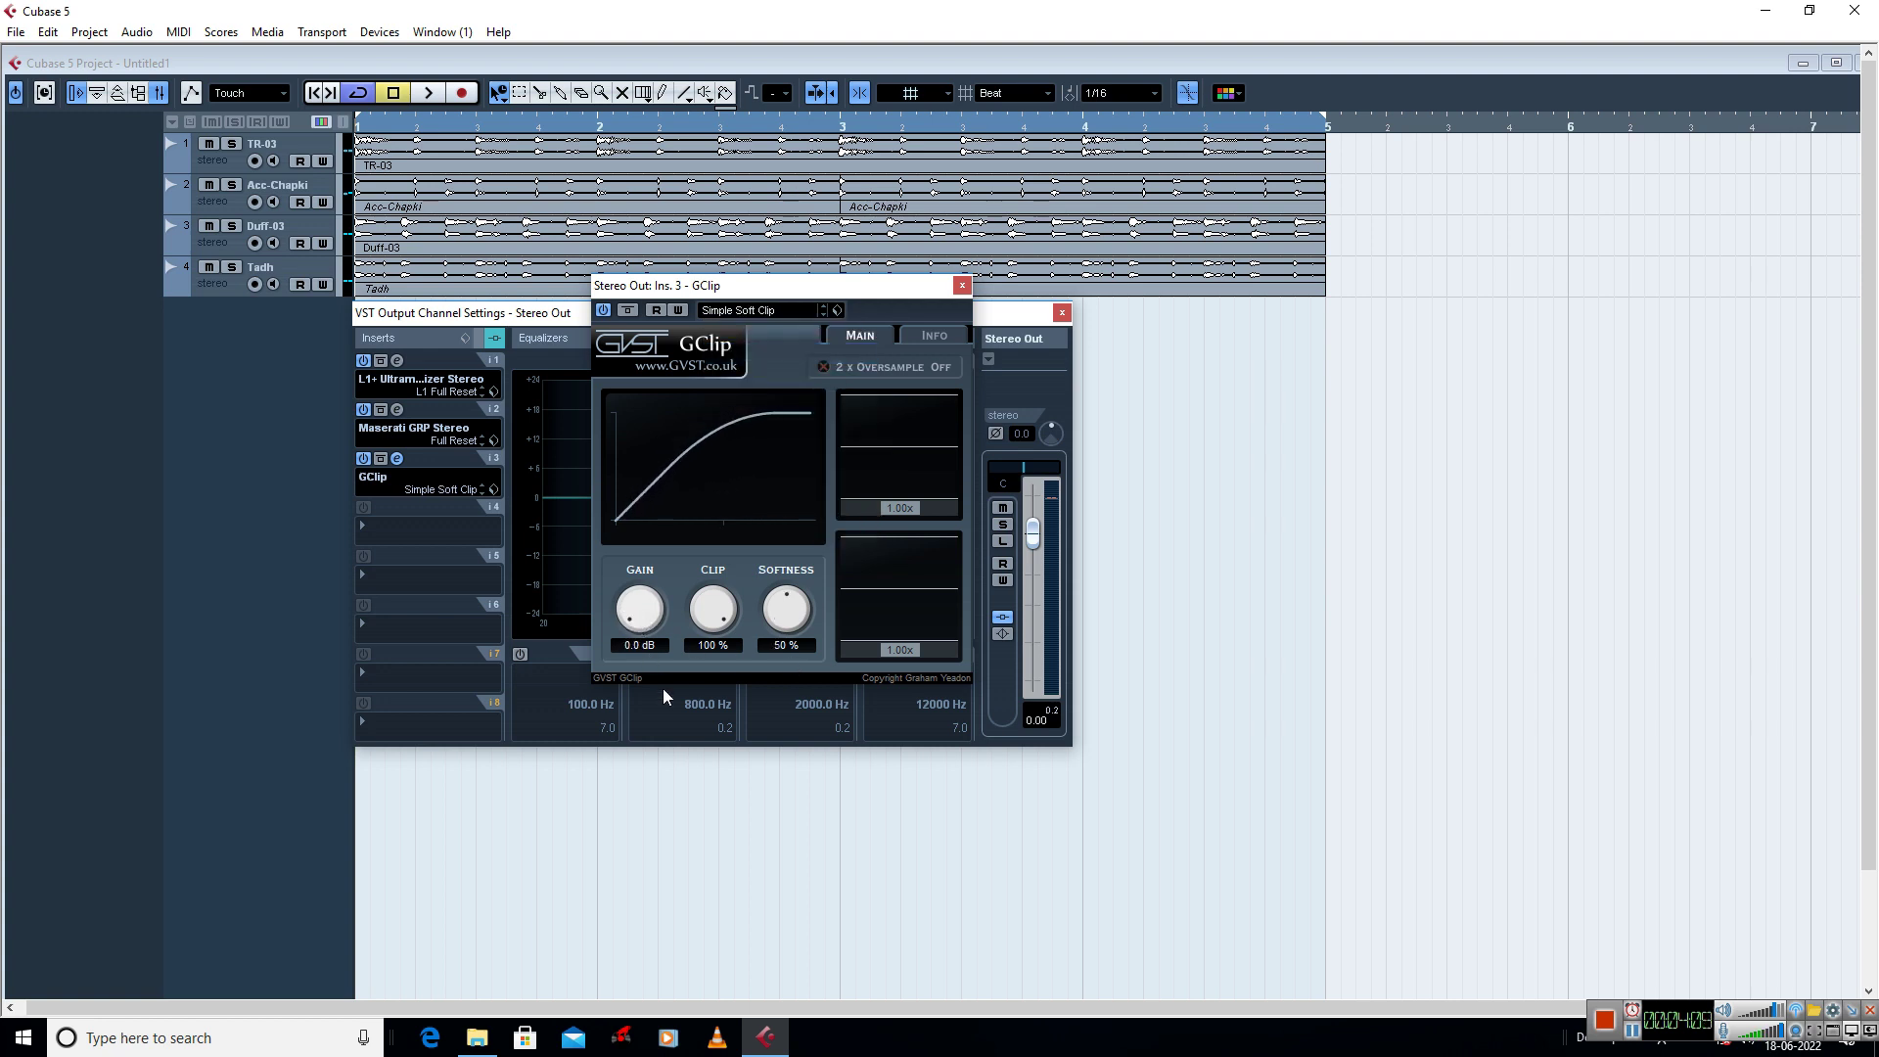
{"action": "left_click_drag", "start_coordinate": [714, 650], "coordinate": [717, 648]}
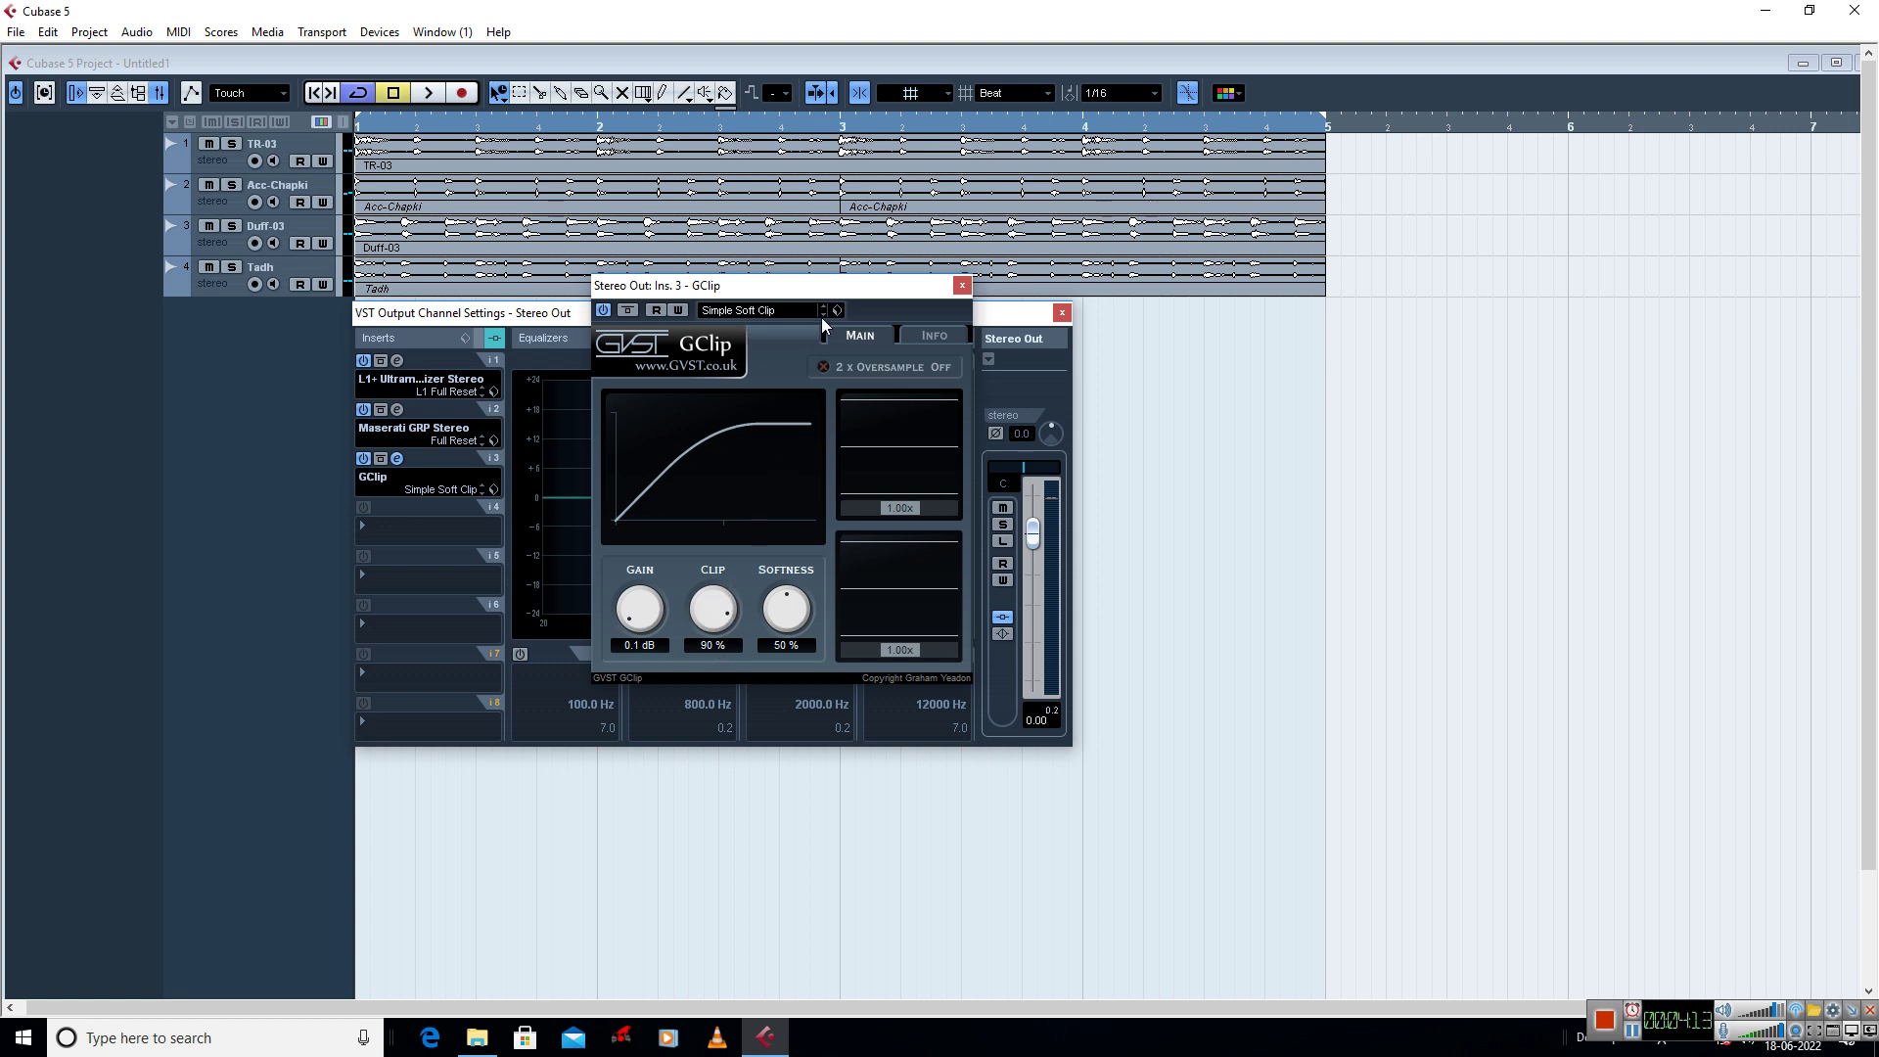
{"action": "left_click", "coordinate": [962, 285]}
{"action": "left_click_drag", "start_coordinate": [798, 337], "coordinate": [669, 343]}
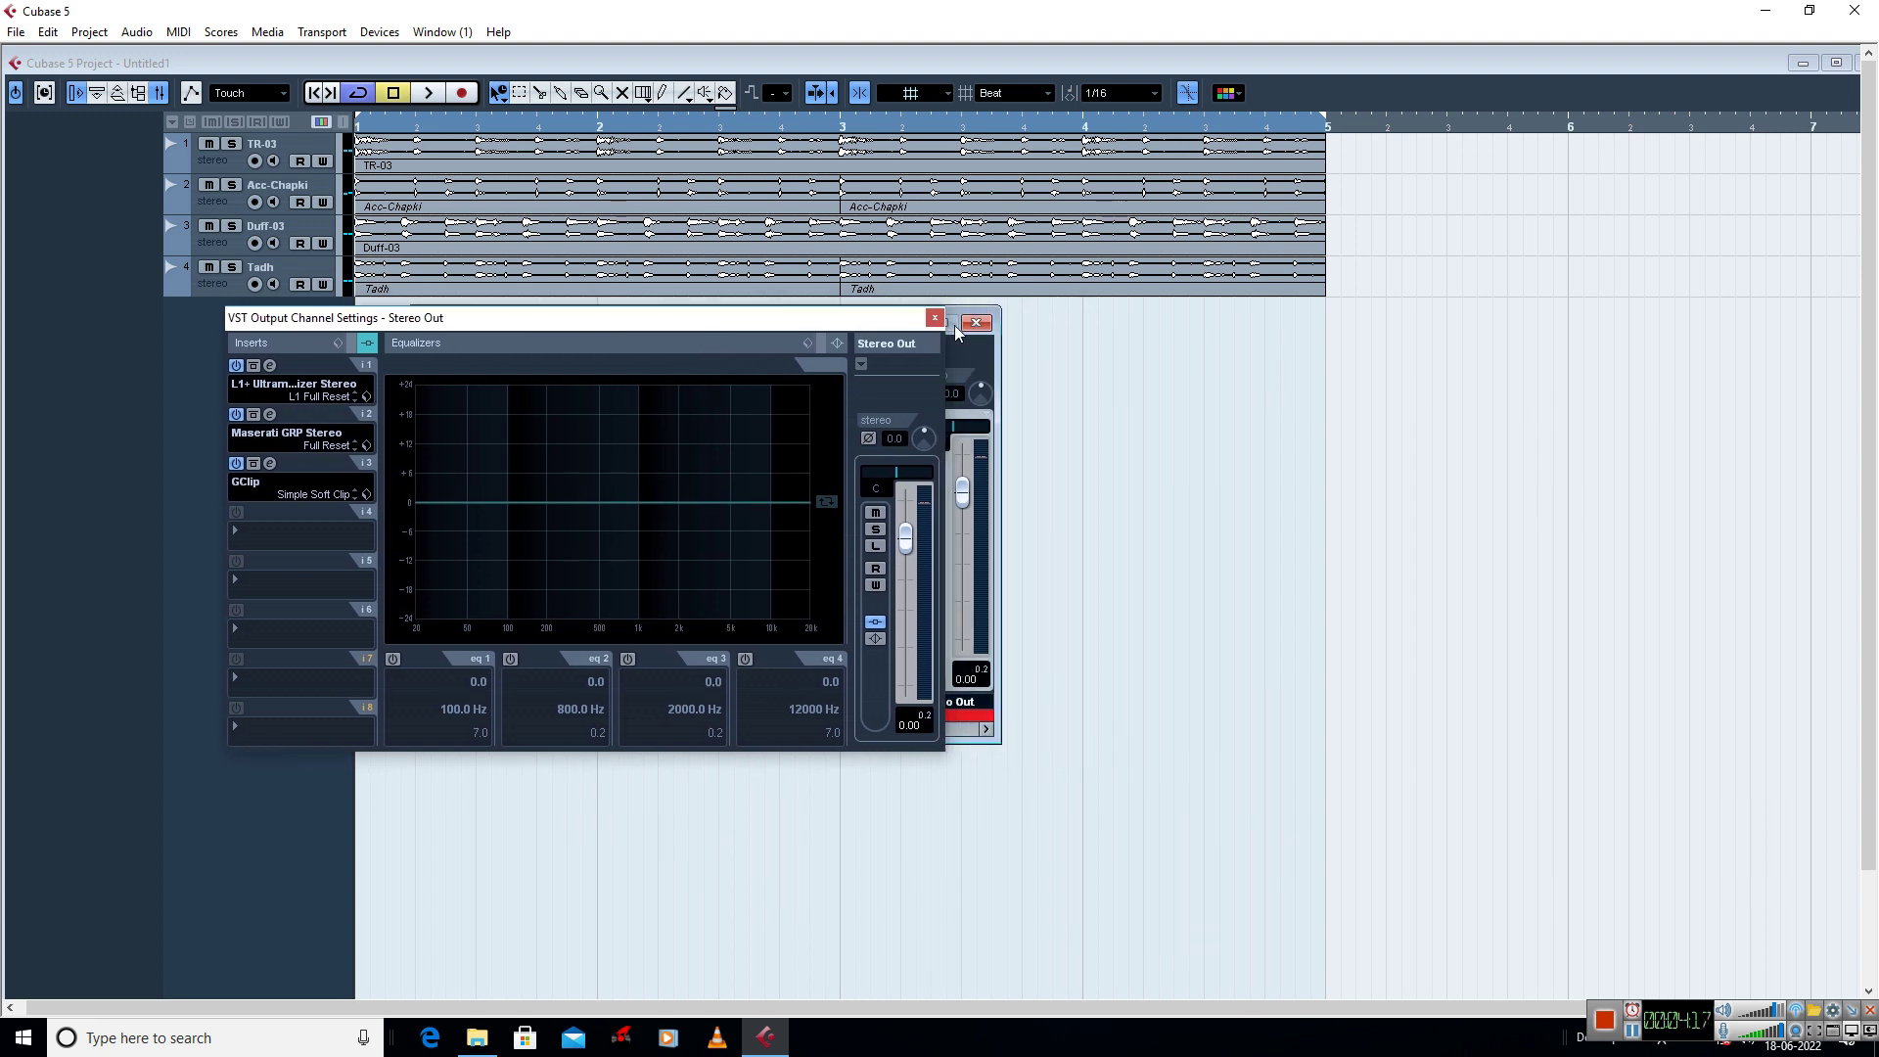
{"action": "left_click", "coordinate": [951, 317]}
- Clear the Stereo Out clip indicator and play back the mix to check the level through GClip
{"action": "left_click", "coordinate": [968, 717]}
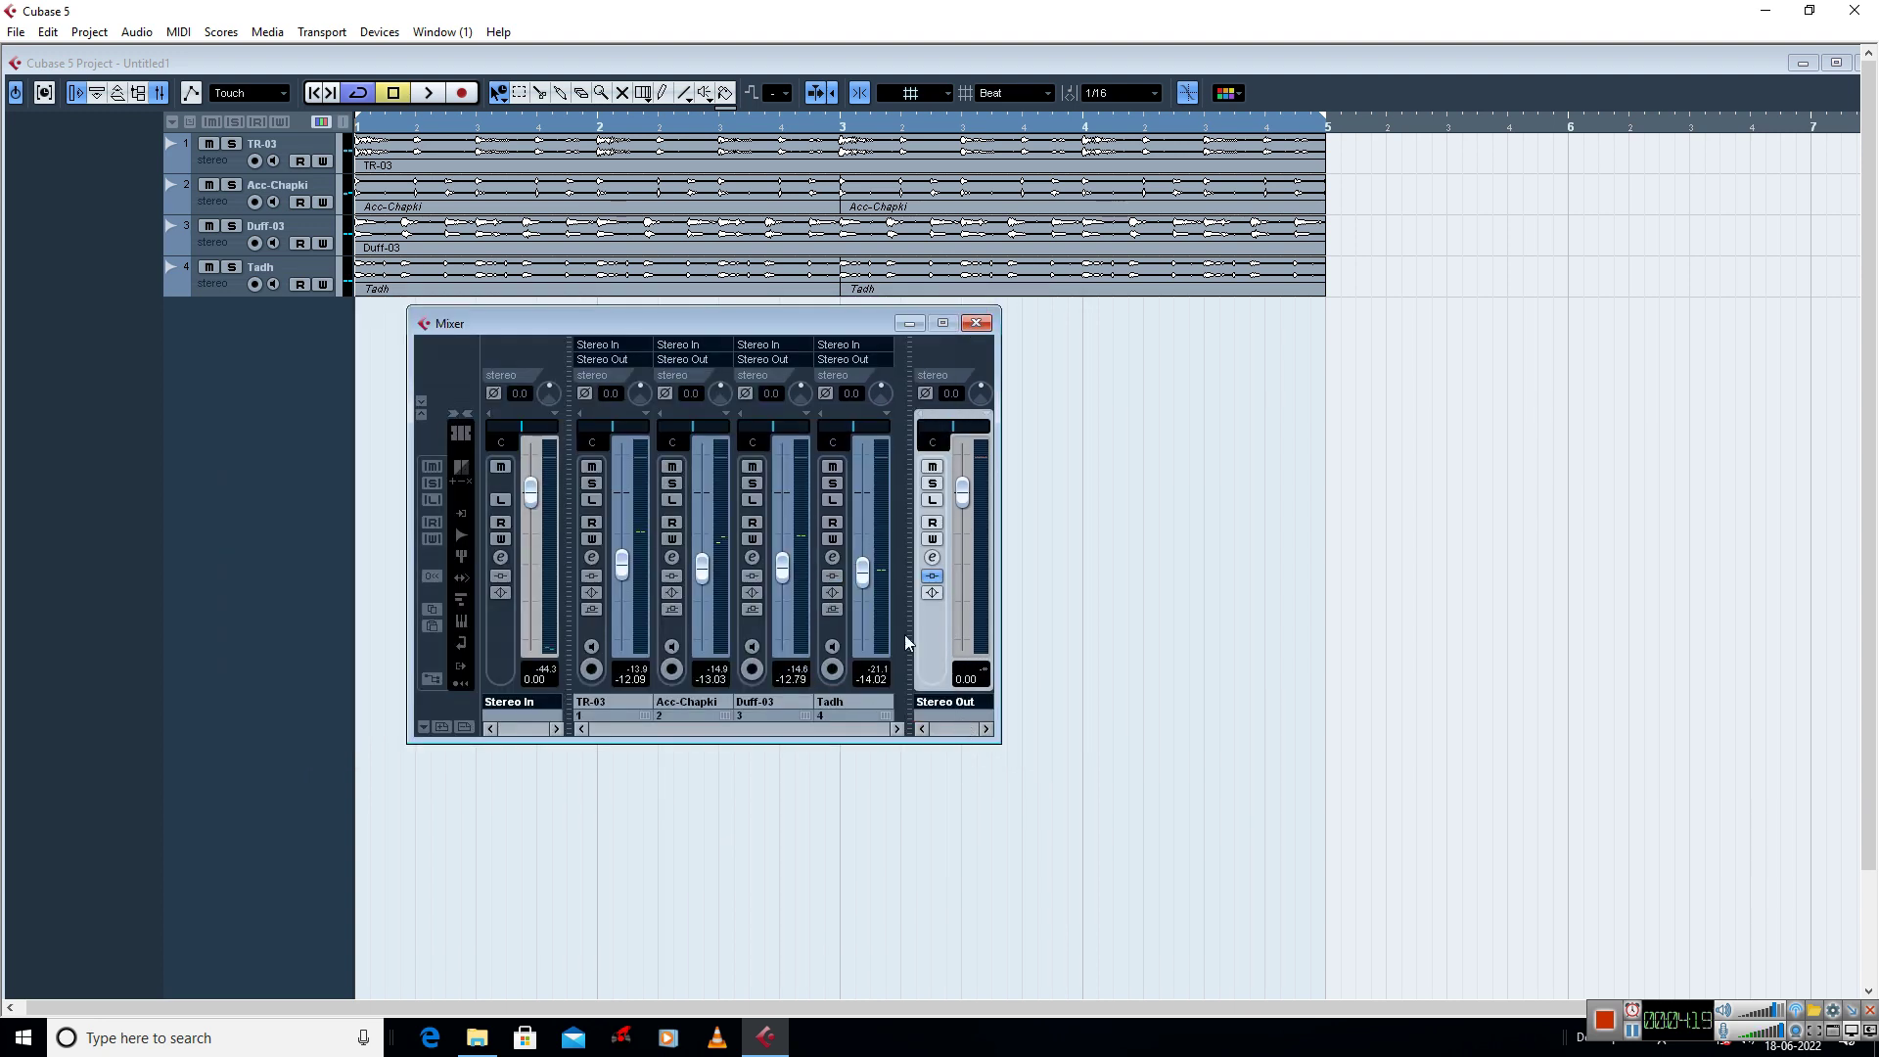
{"action": "left_click_drag", "start_coordinate": [747, 324], "coordinate": [711, 326]}
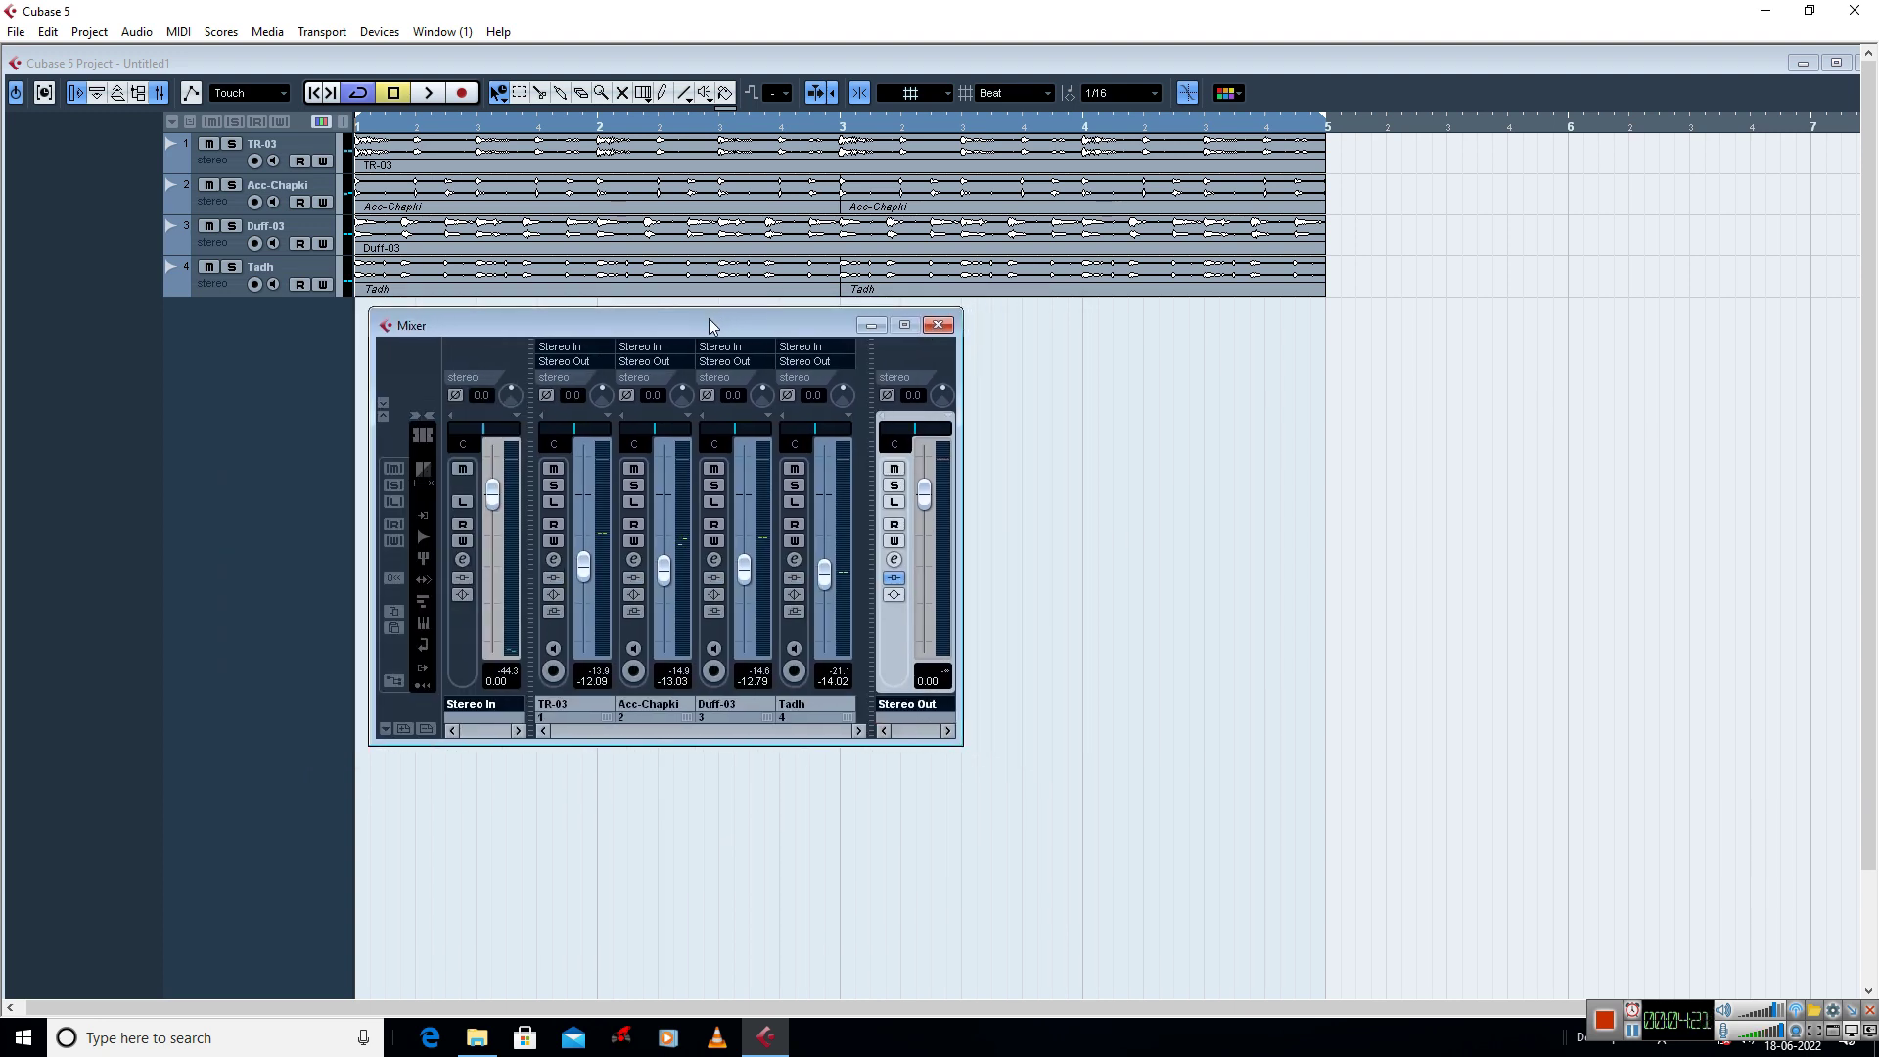
{"action": "key", "text": "space"}
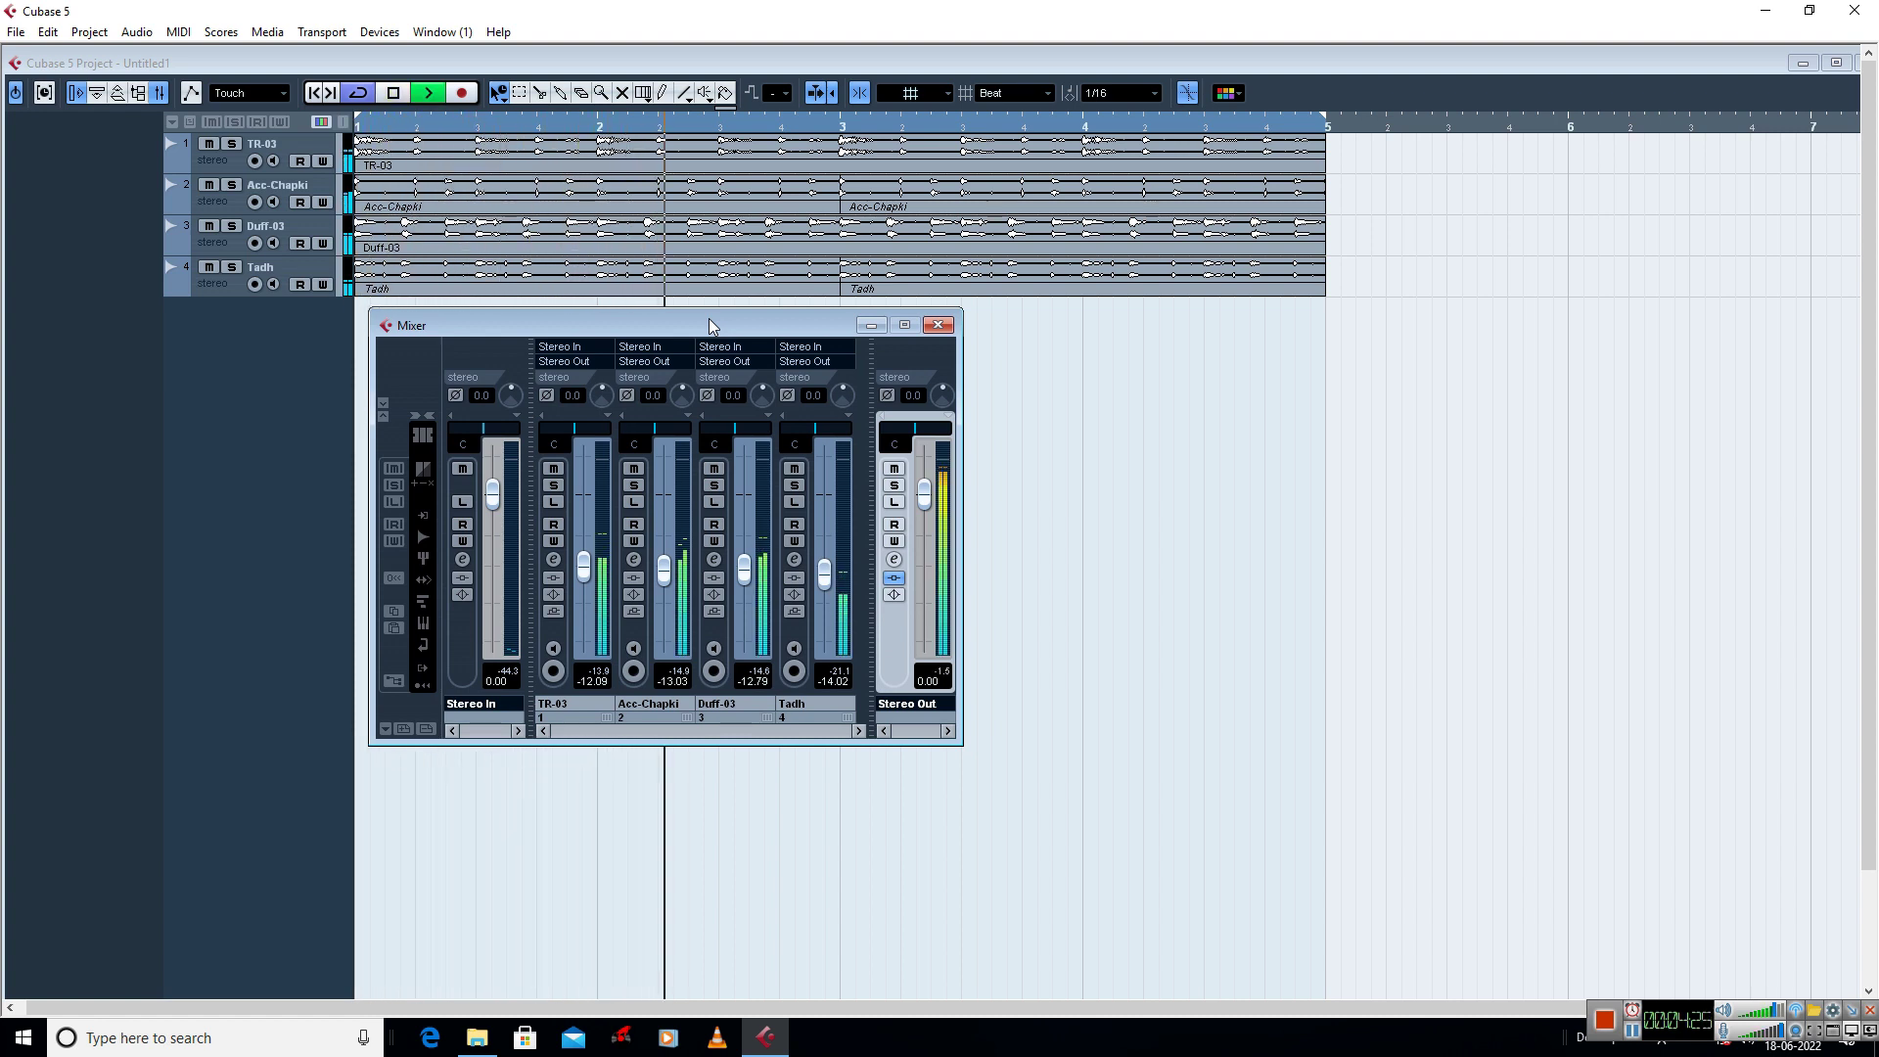
{"action": "key", "text": "space"}
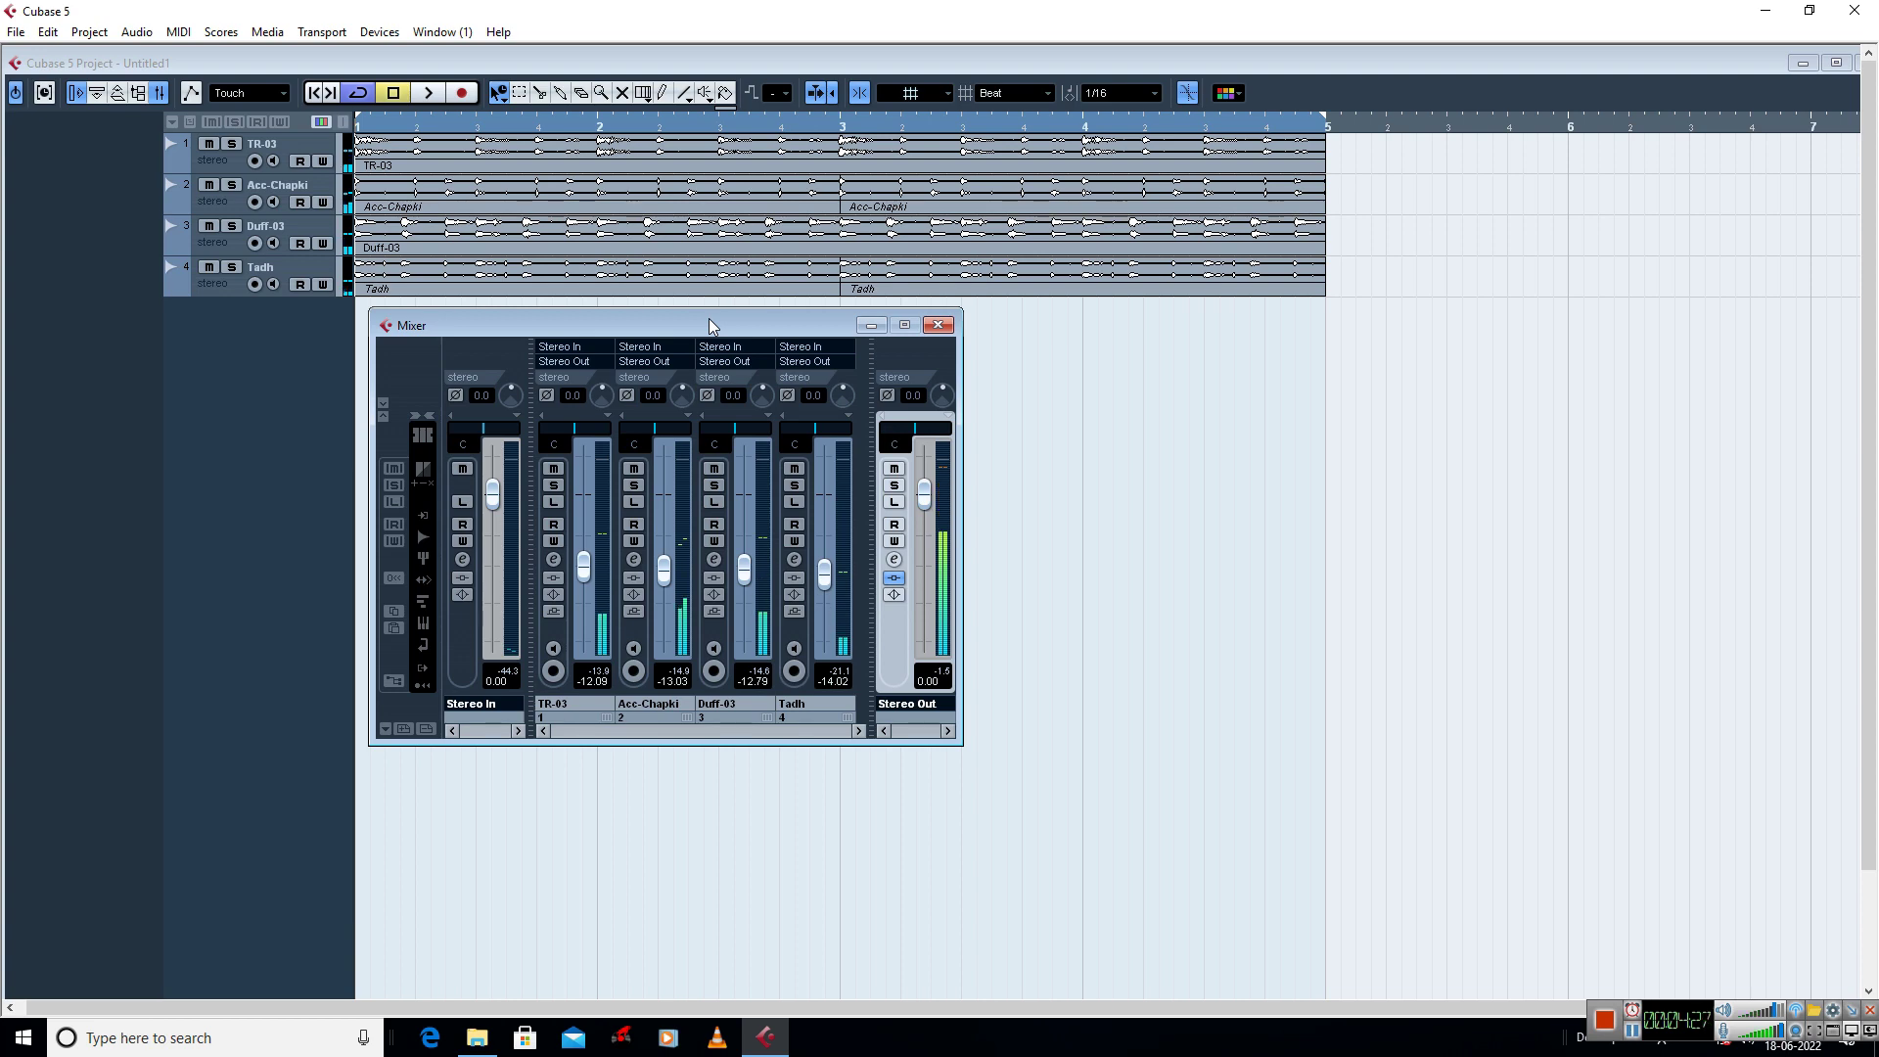
{"action": "left_click_drag", "start_coordinate": [742, 319], "coordinate": [1630, 311]}
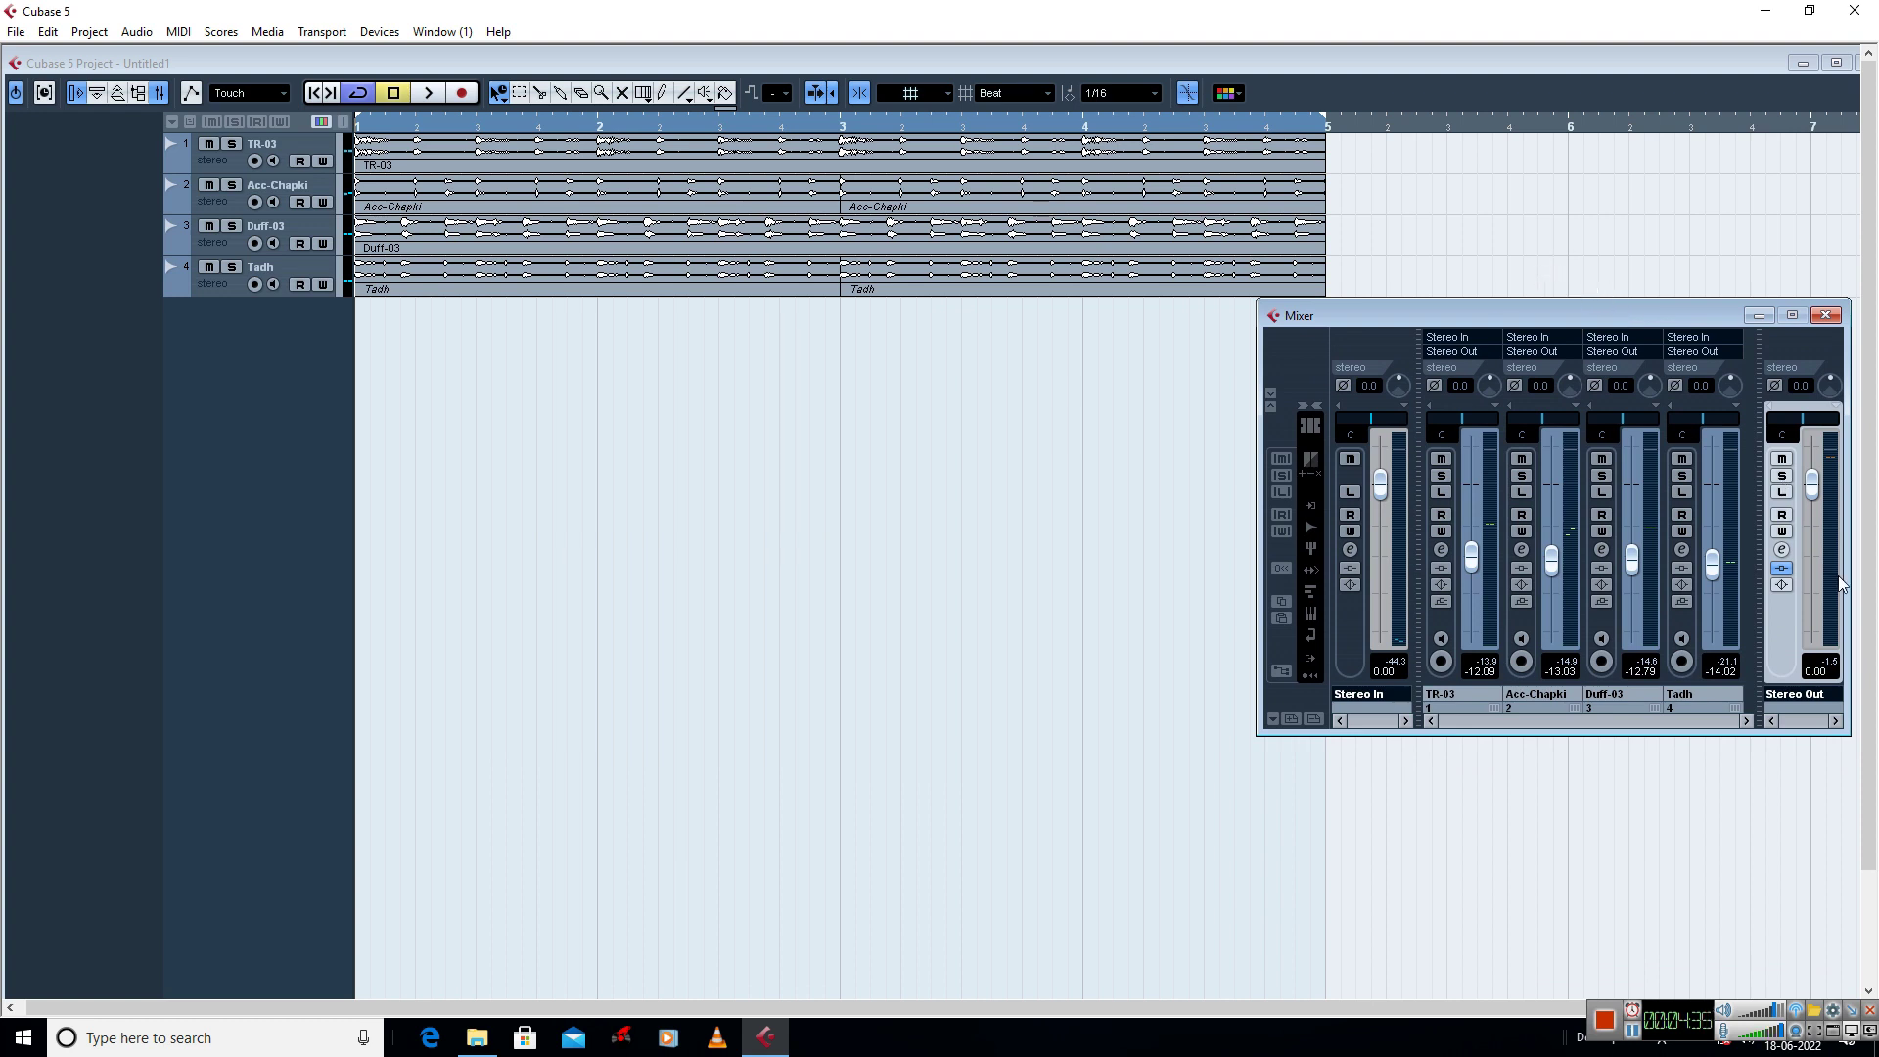
{"action": "left_click_drag", "start_coordinate": [1583, 316], "coordinate": [692, 335]}
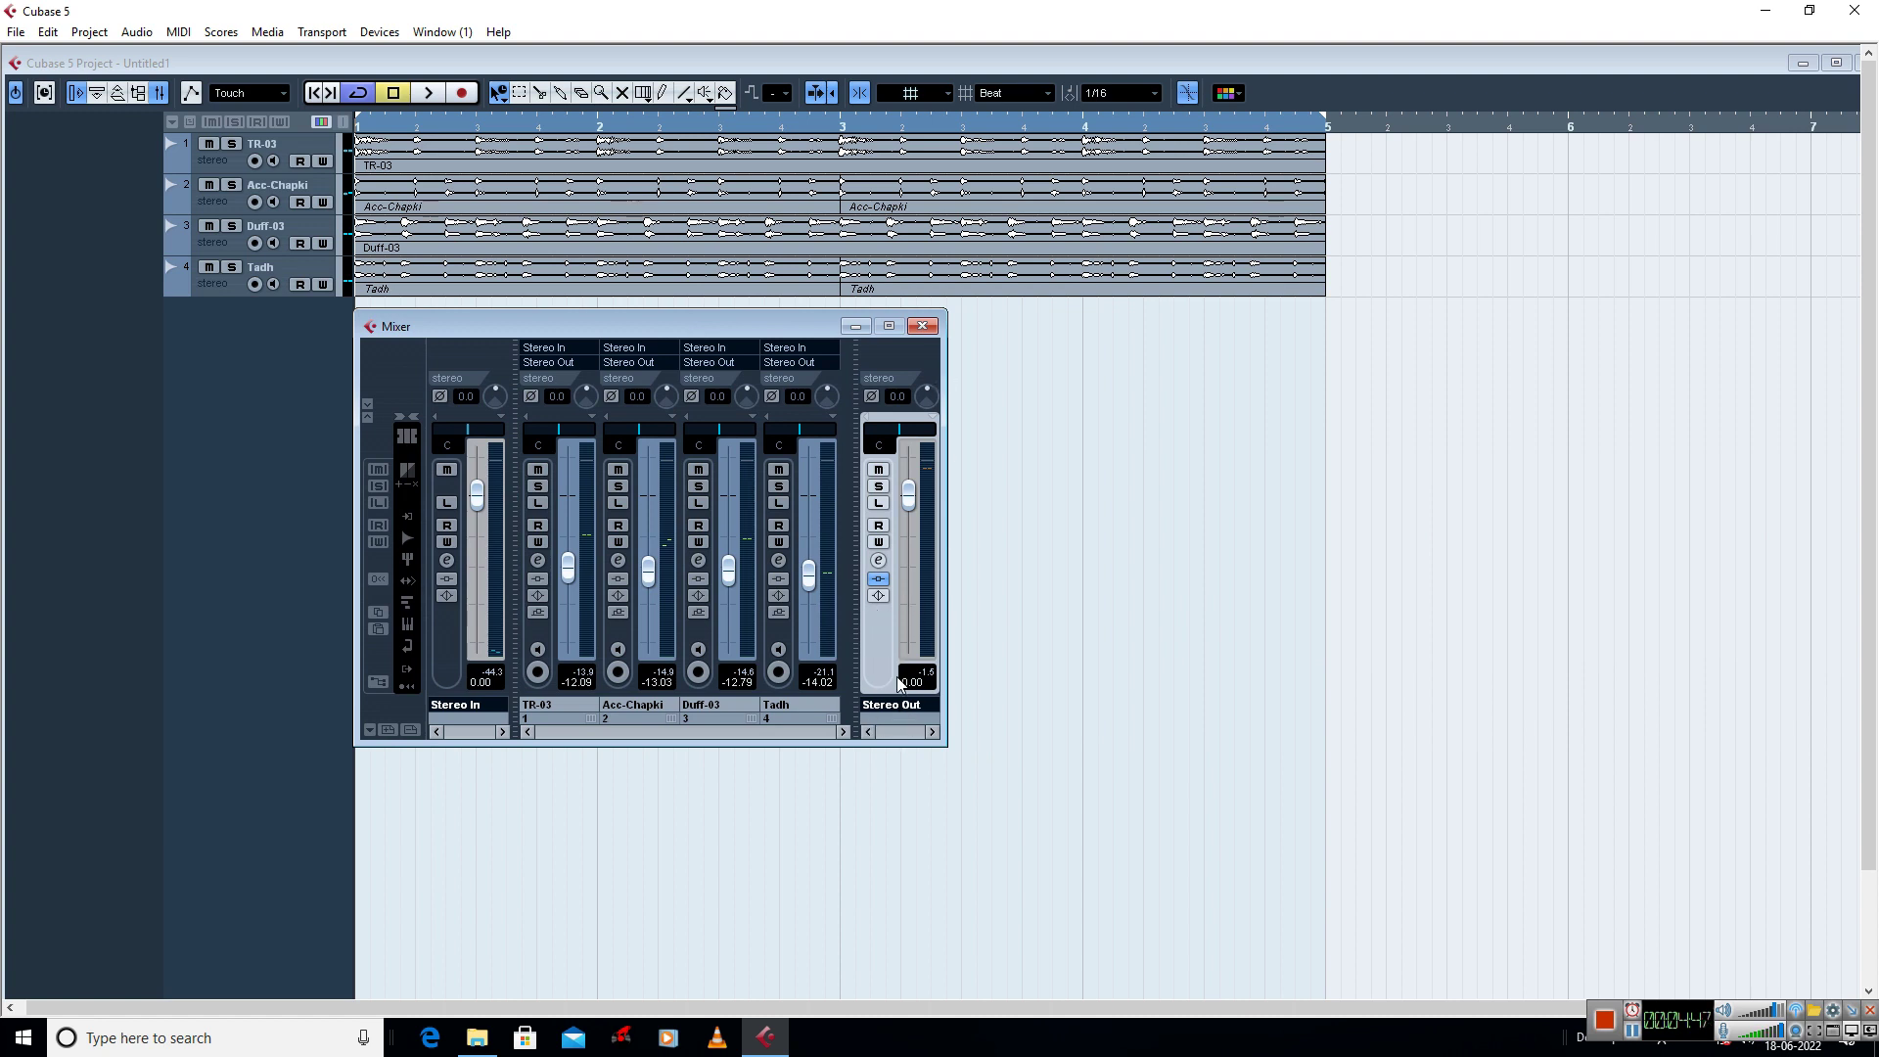
- Switch to File Explorer and copy GClip.dll from the GClipWin64 folder inside G plugin
{"action": "left_click", "coordinate": [480, 1039]}
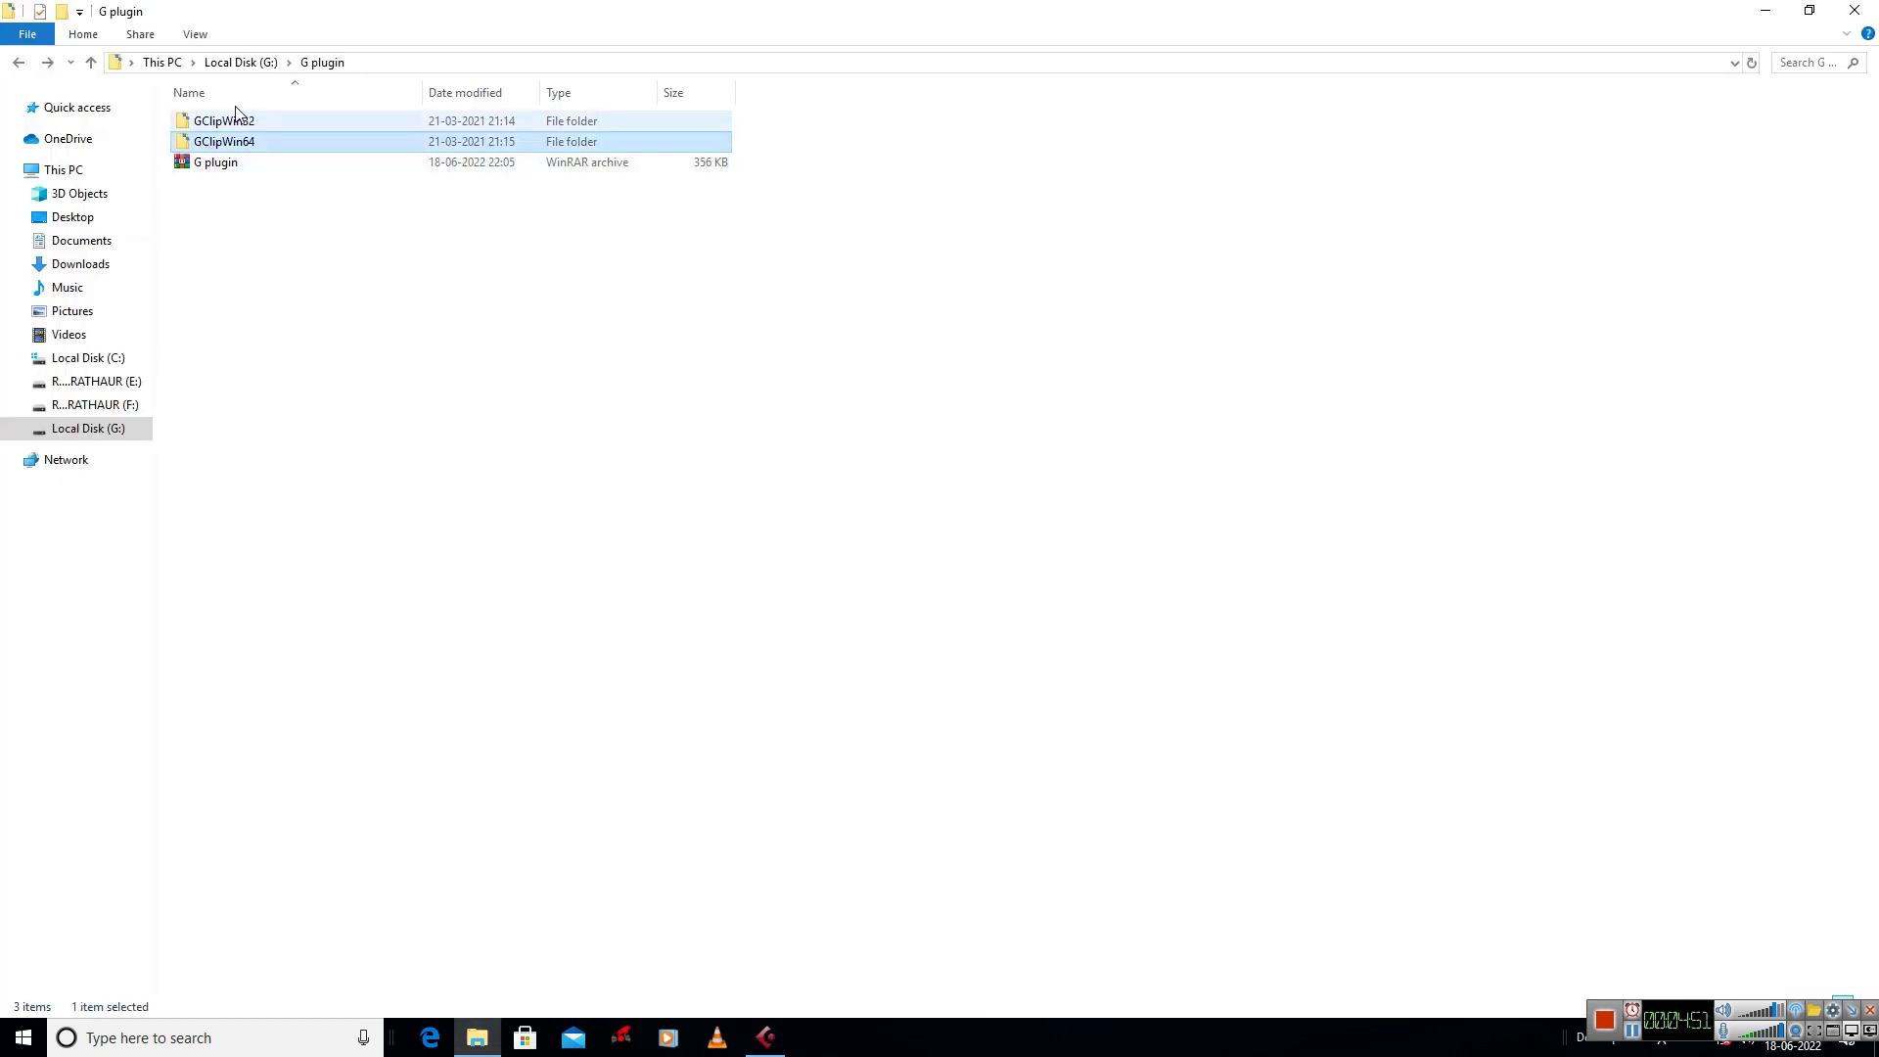
{"action": "double_click", "coordinate": [262, 143]}
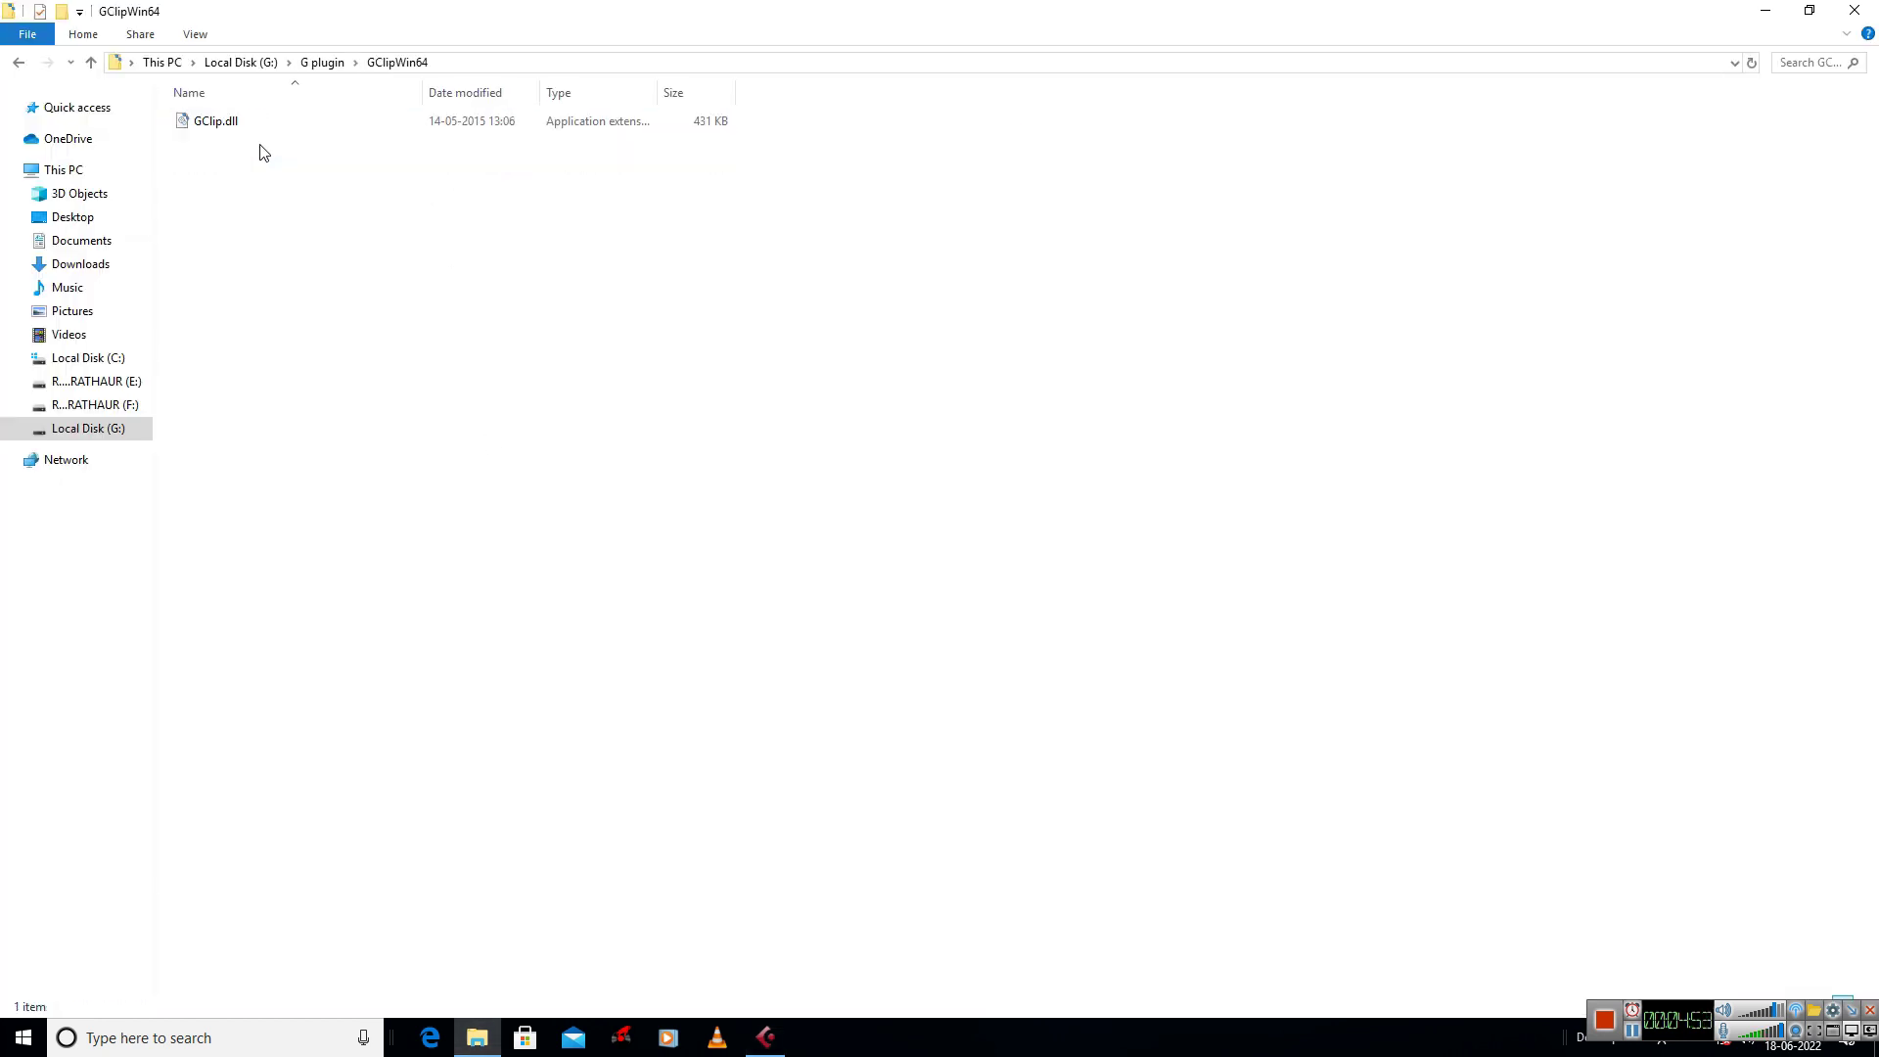
{"action": "left_click", "coordinate": [207, 122]}
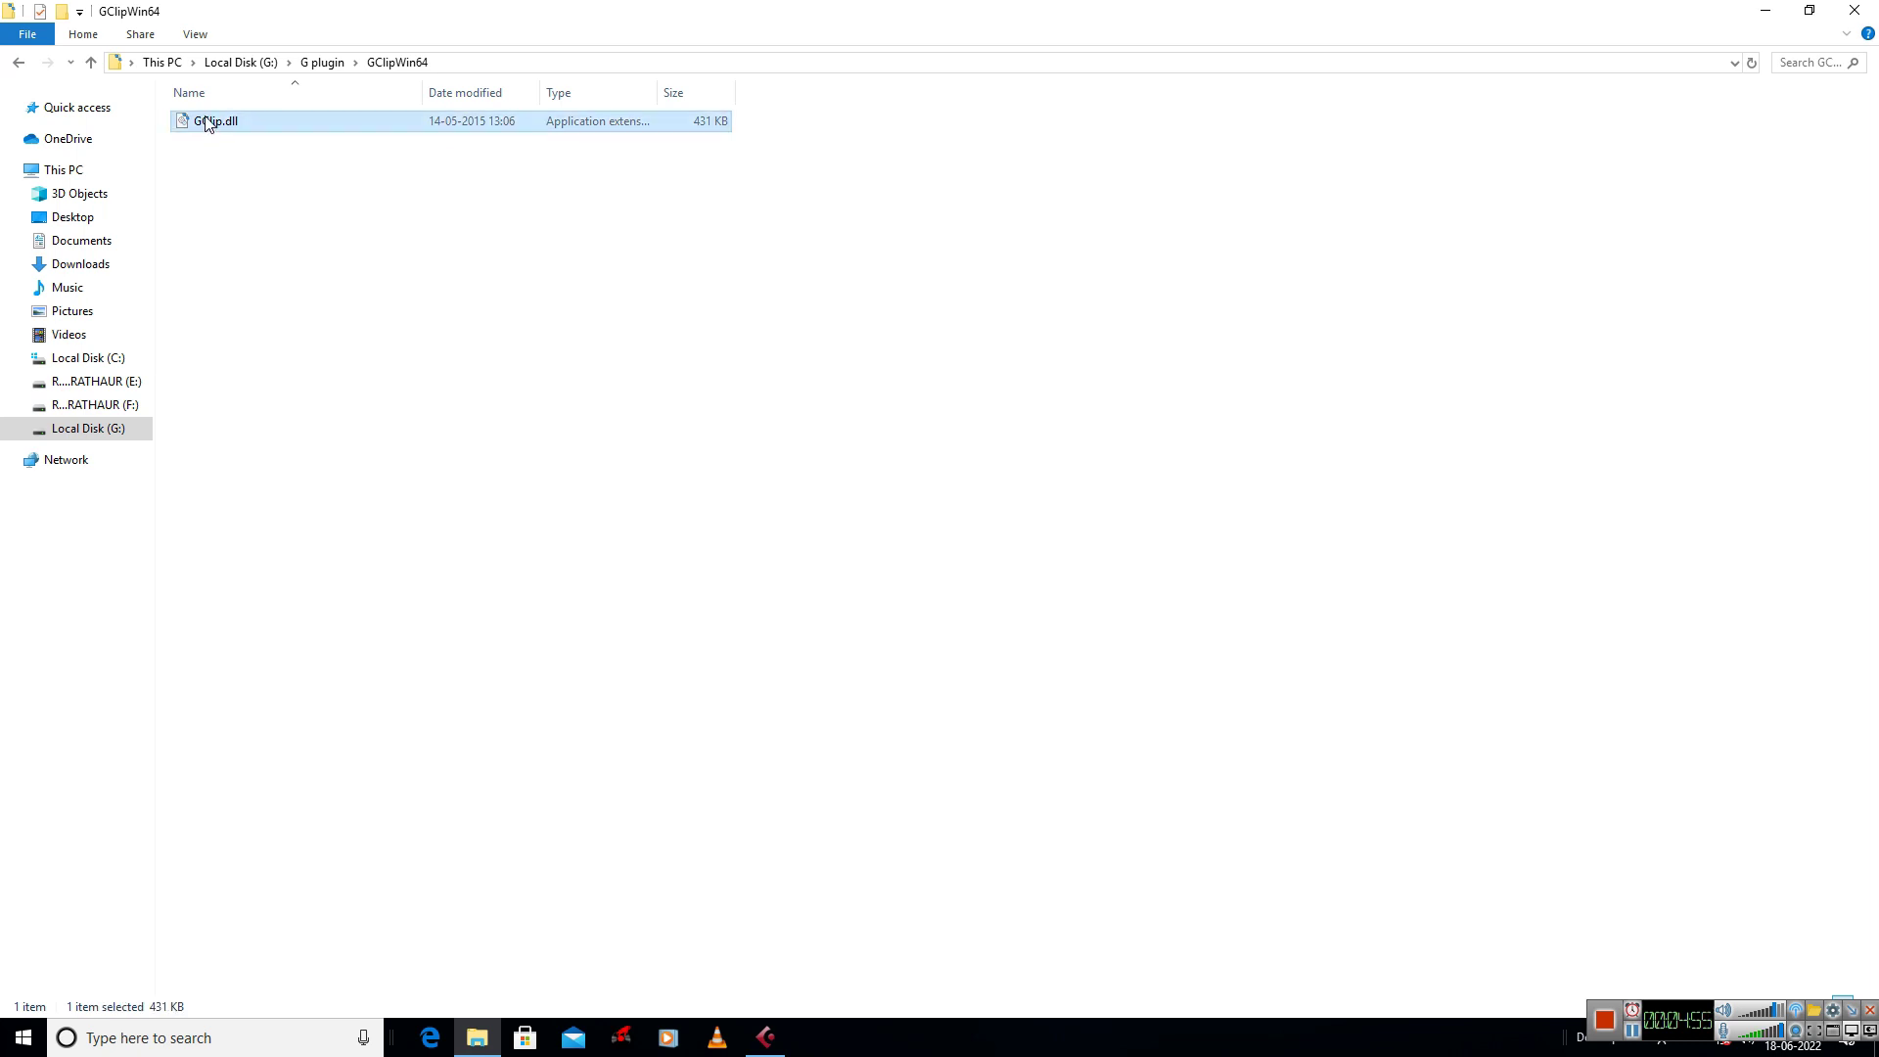
{"action": "right_click", "coordinate": [207, 122]}
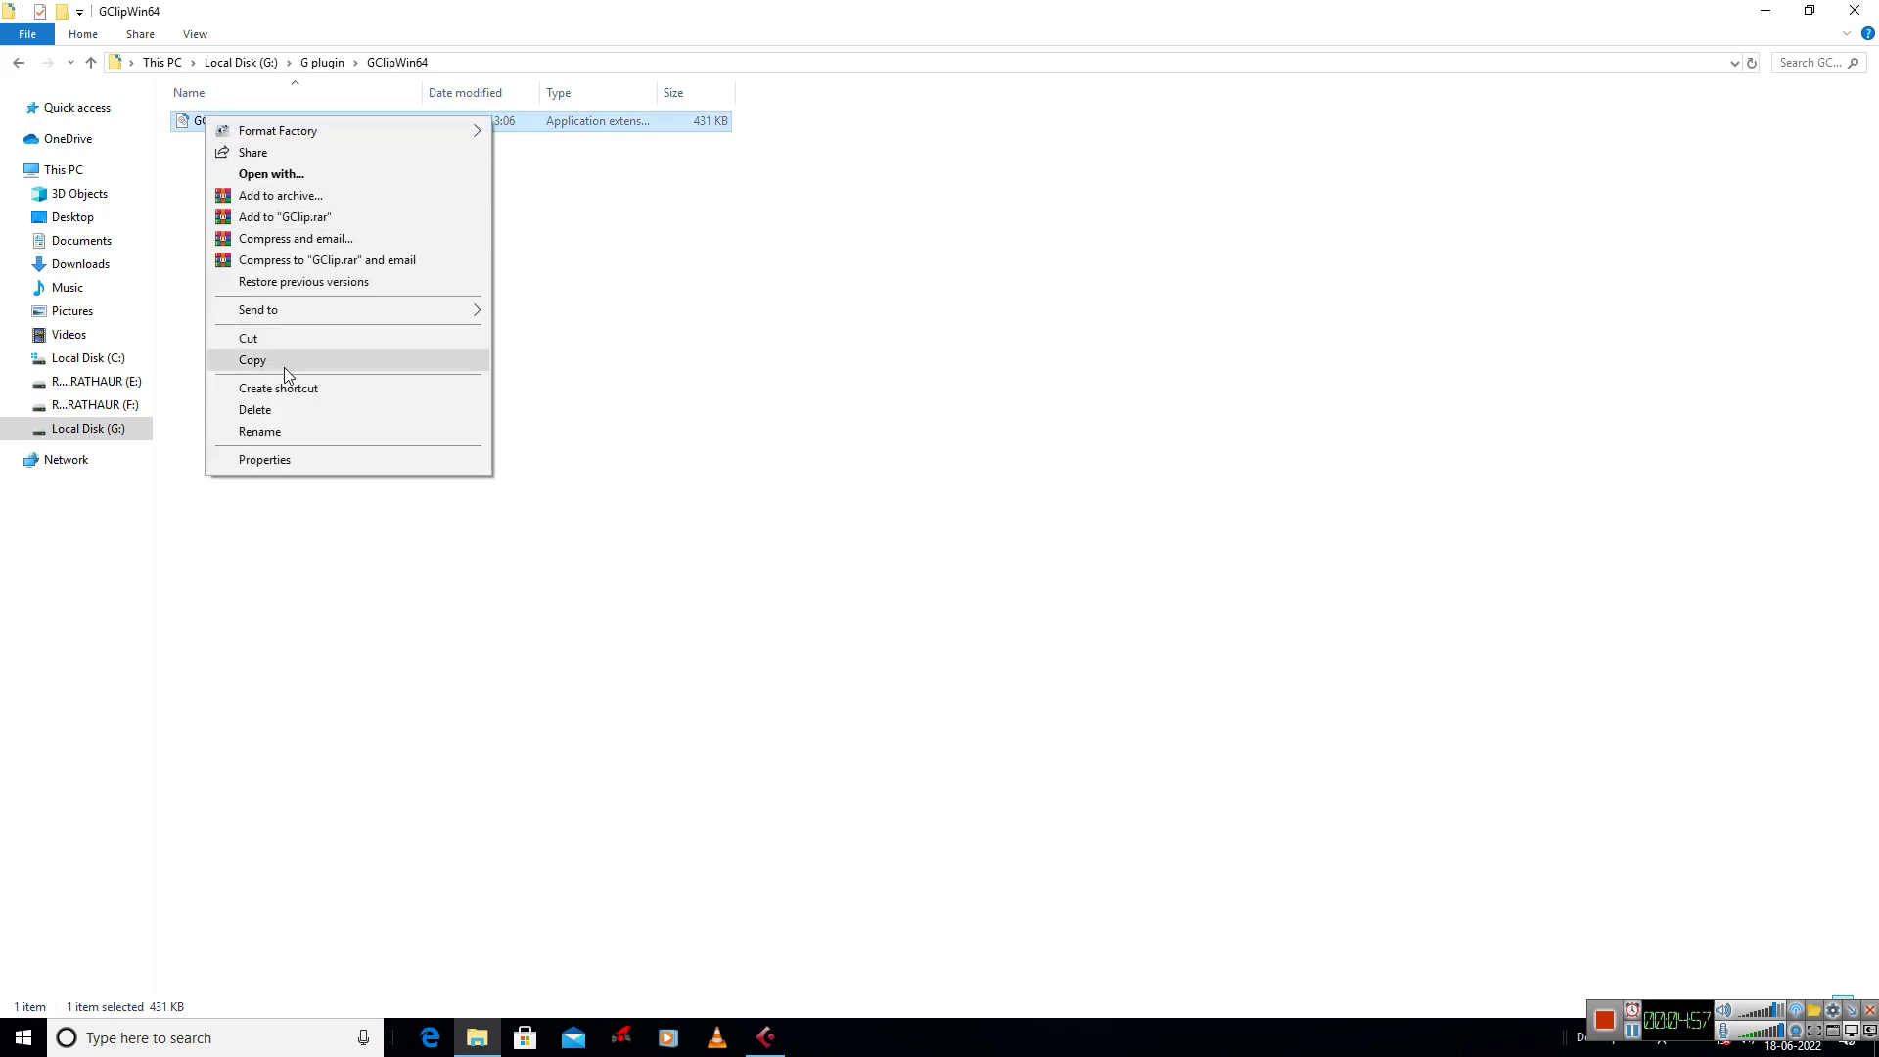
{"action": "left_click", "coordinate": [253, 361]}
- Try to paste GClip.dll into the VSTPlugins folder under Program Files (x86)\Steinberg\Cubase 5 on drive C, cancelling the file replacement
{"action": "left_click", "coordinate": [86, 357]}
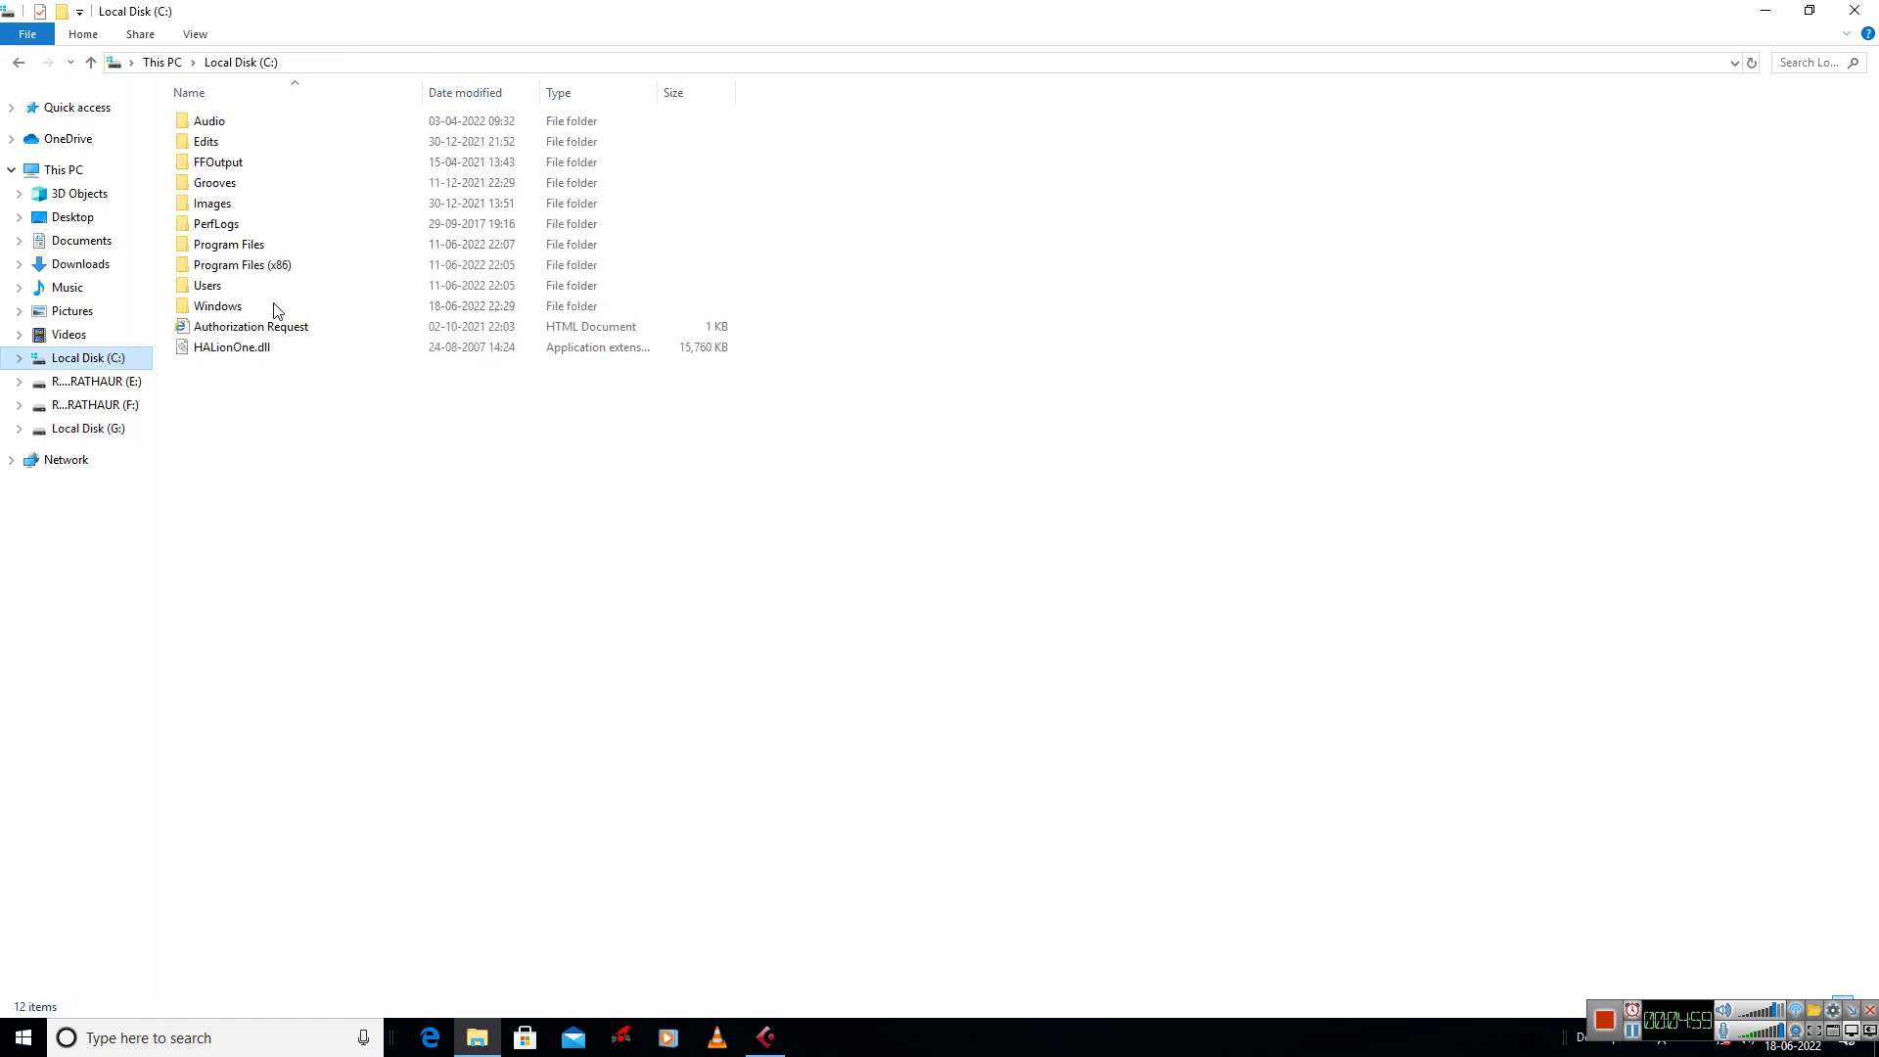
{"action": "double_click", "coordinate": [252, 268]}
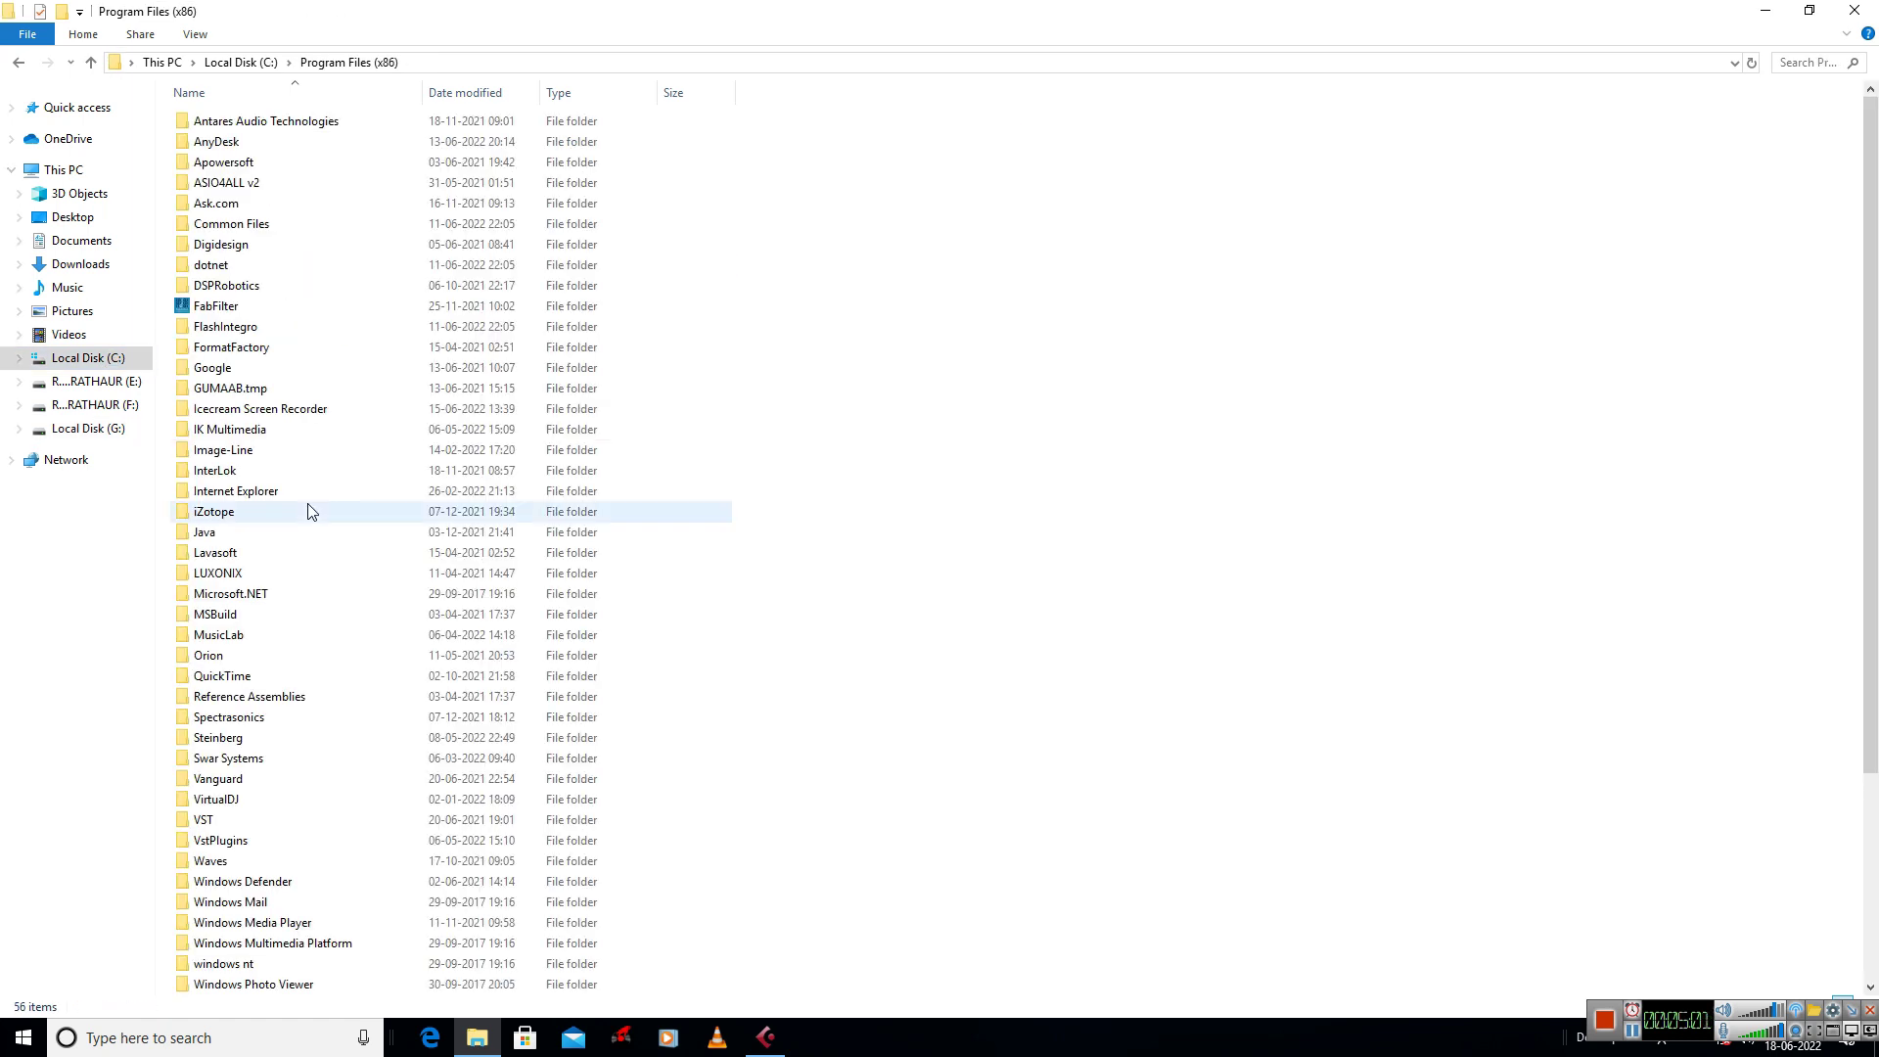
{"action": "double_click", "coordinate": [223, 741]}
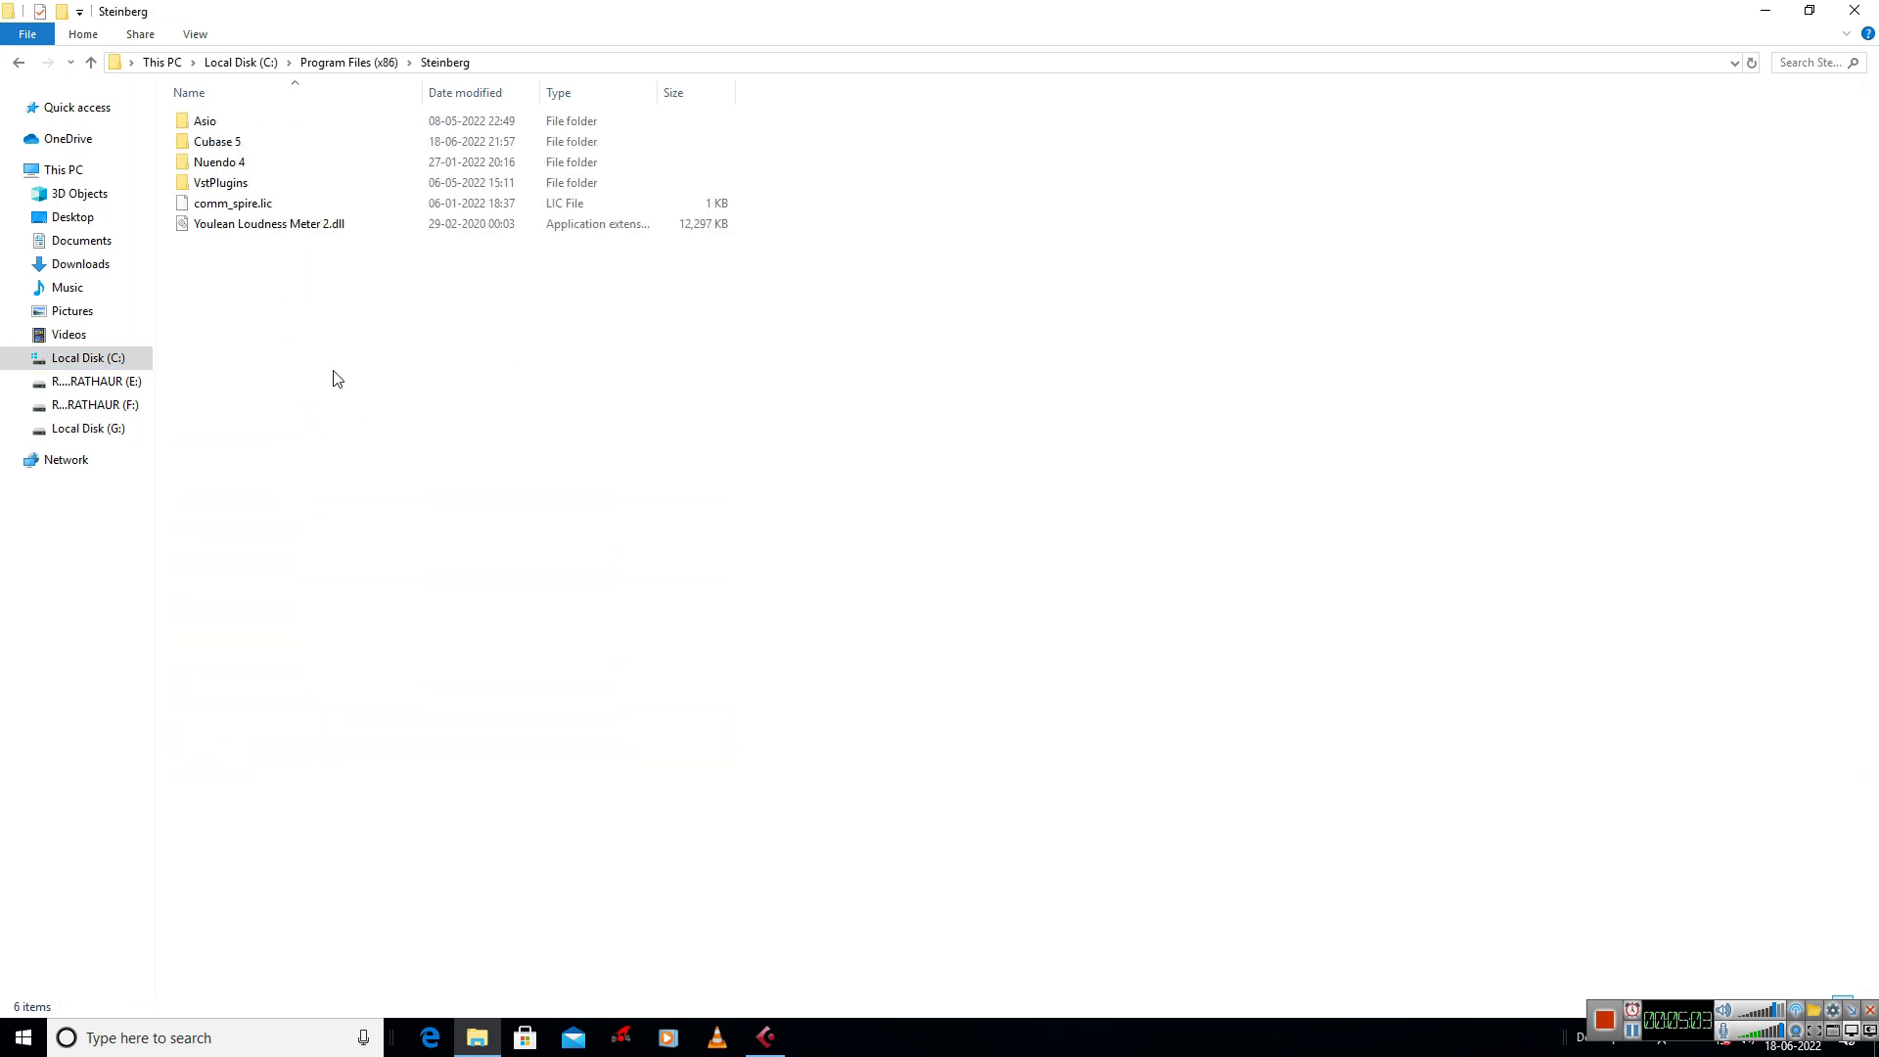
{"action": "double_click", "coordinate": [235, 143]}
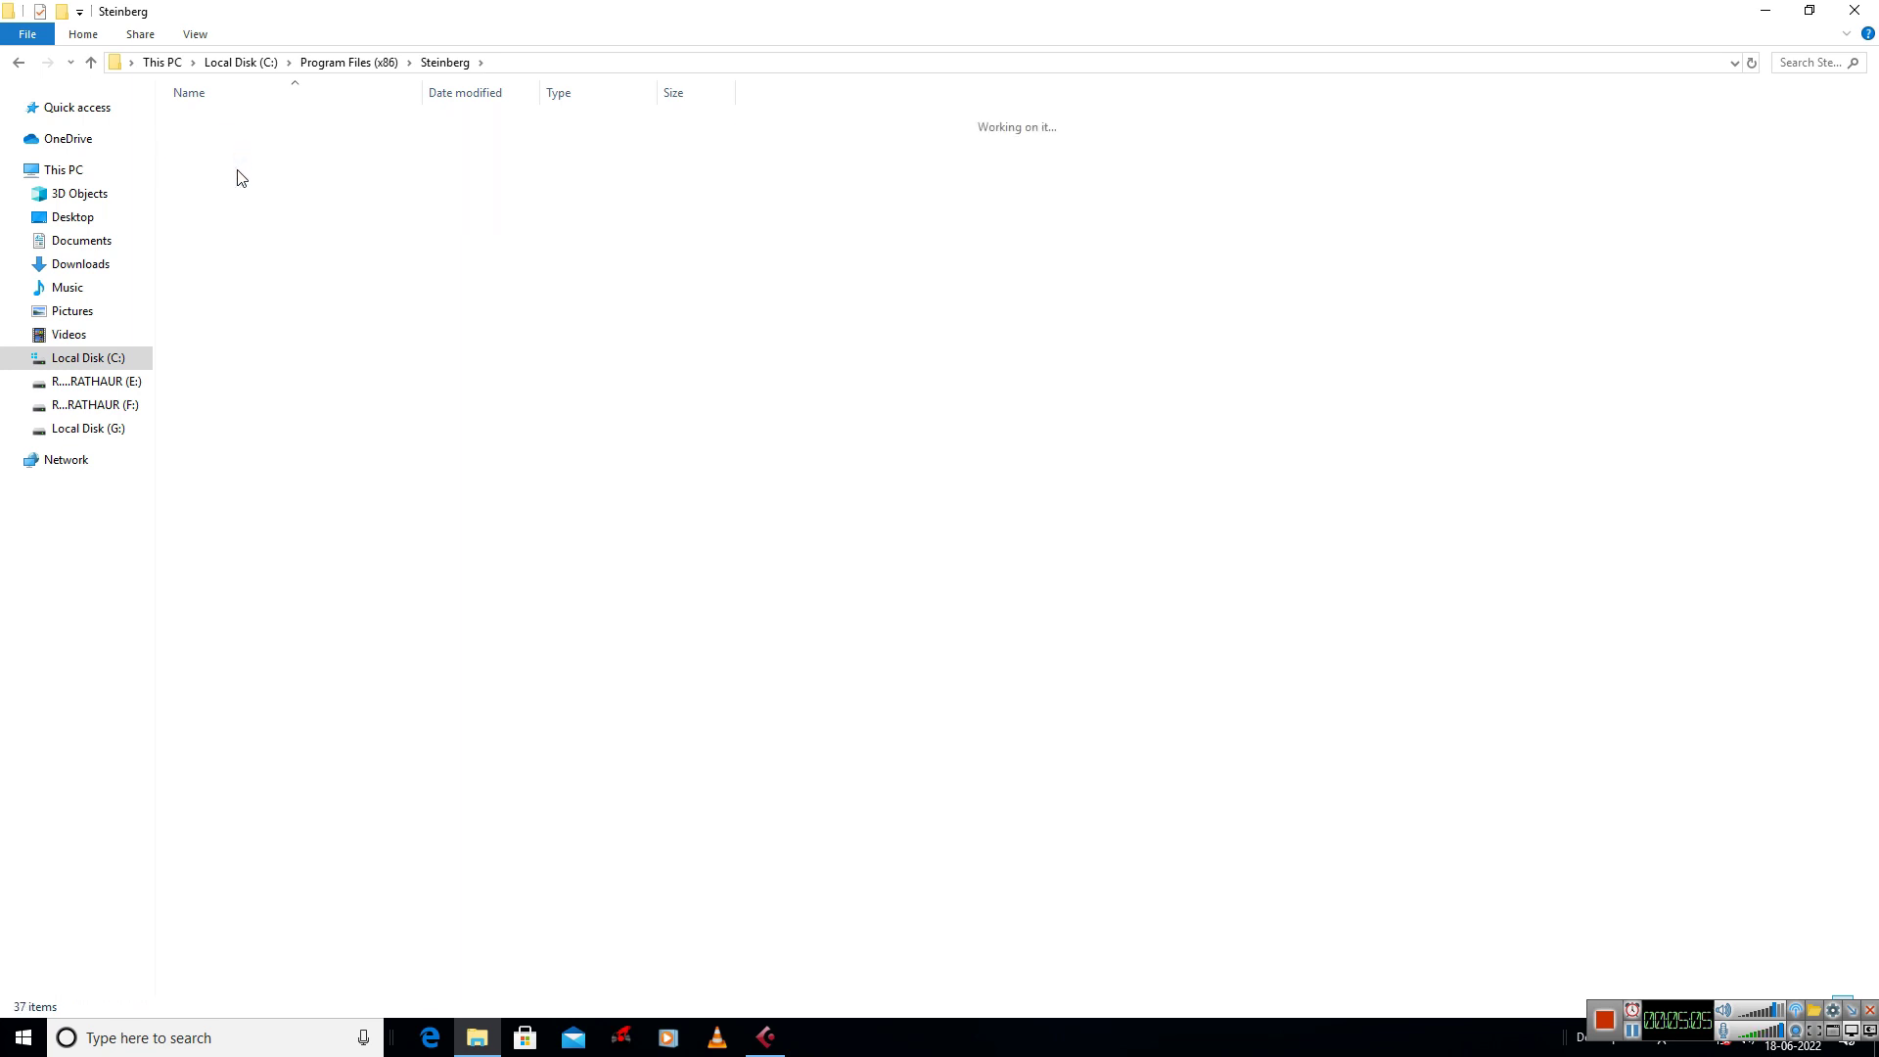
{"action": "left_click", "coordinate": [203, 434]}
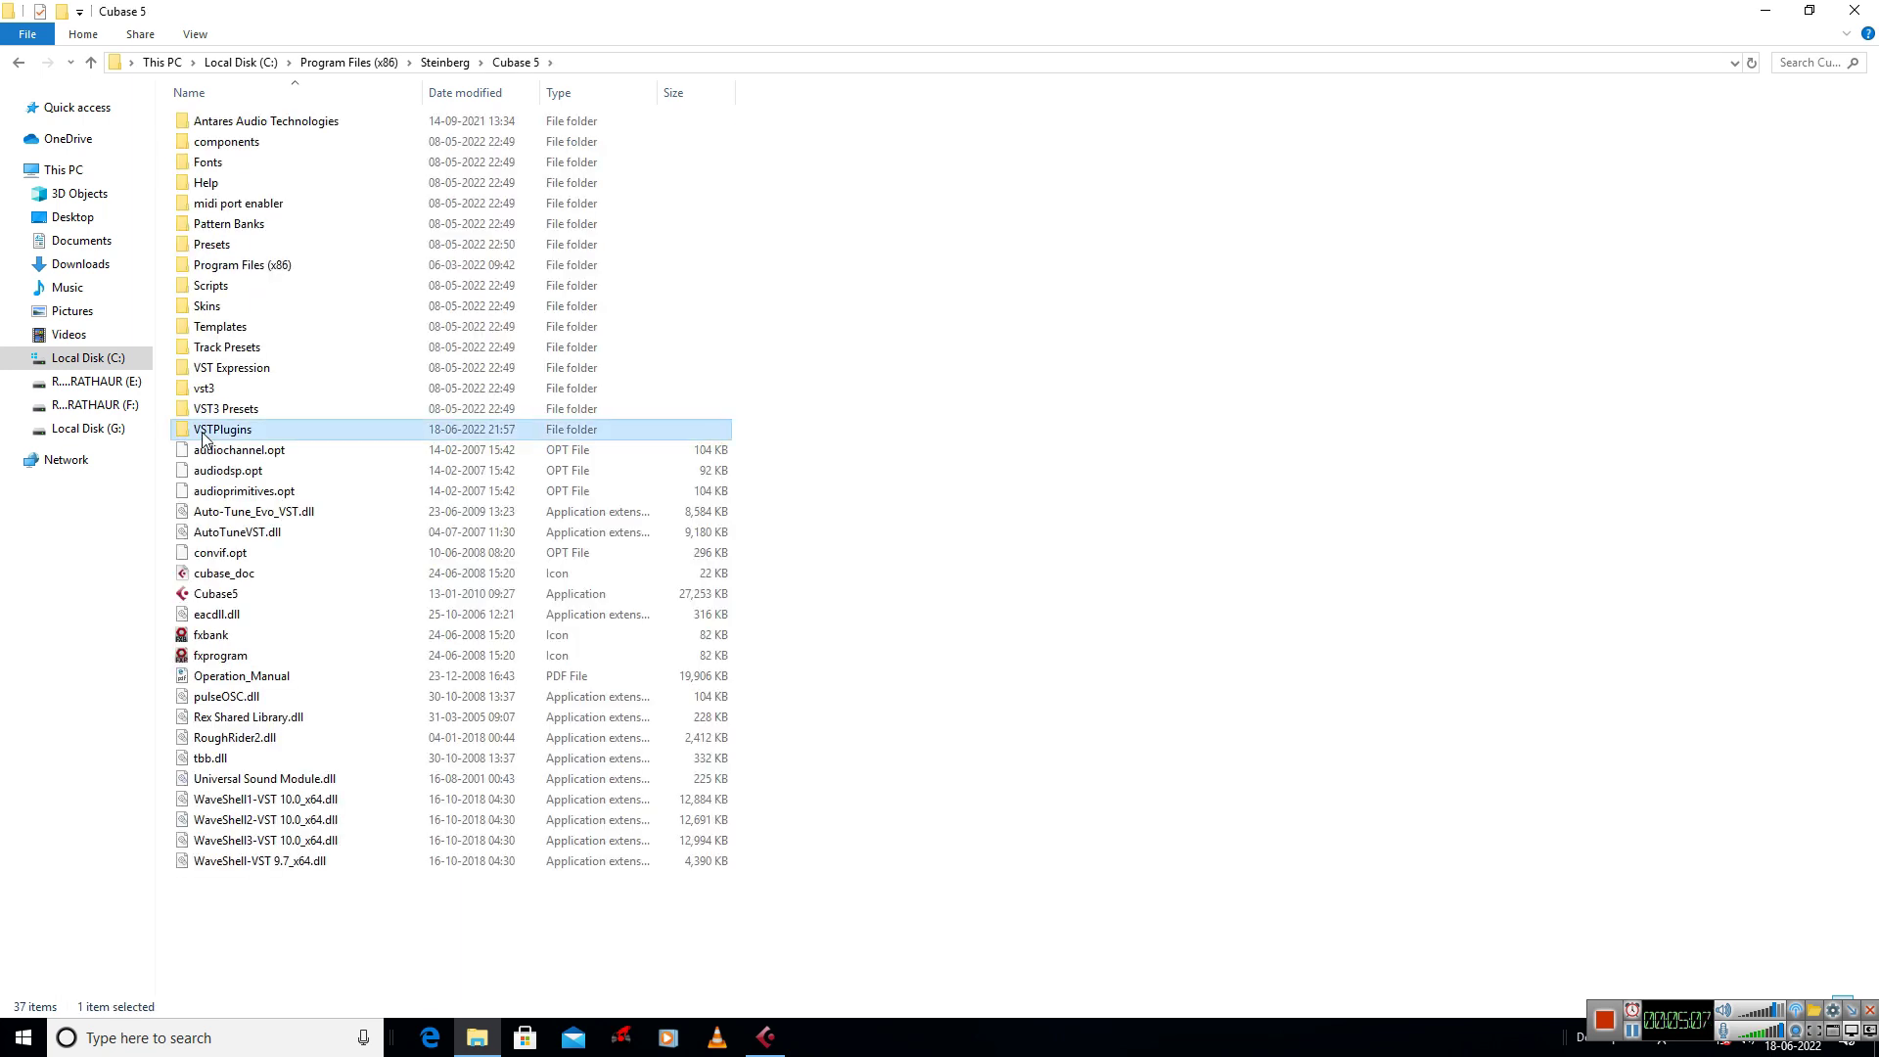
{"action": "right_click", "coordinate": [201, 436]}
{"action": "left_click", "coordinate": [291, 836]}
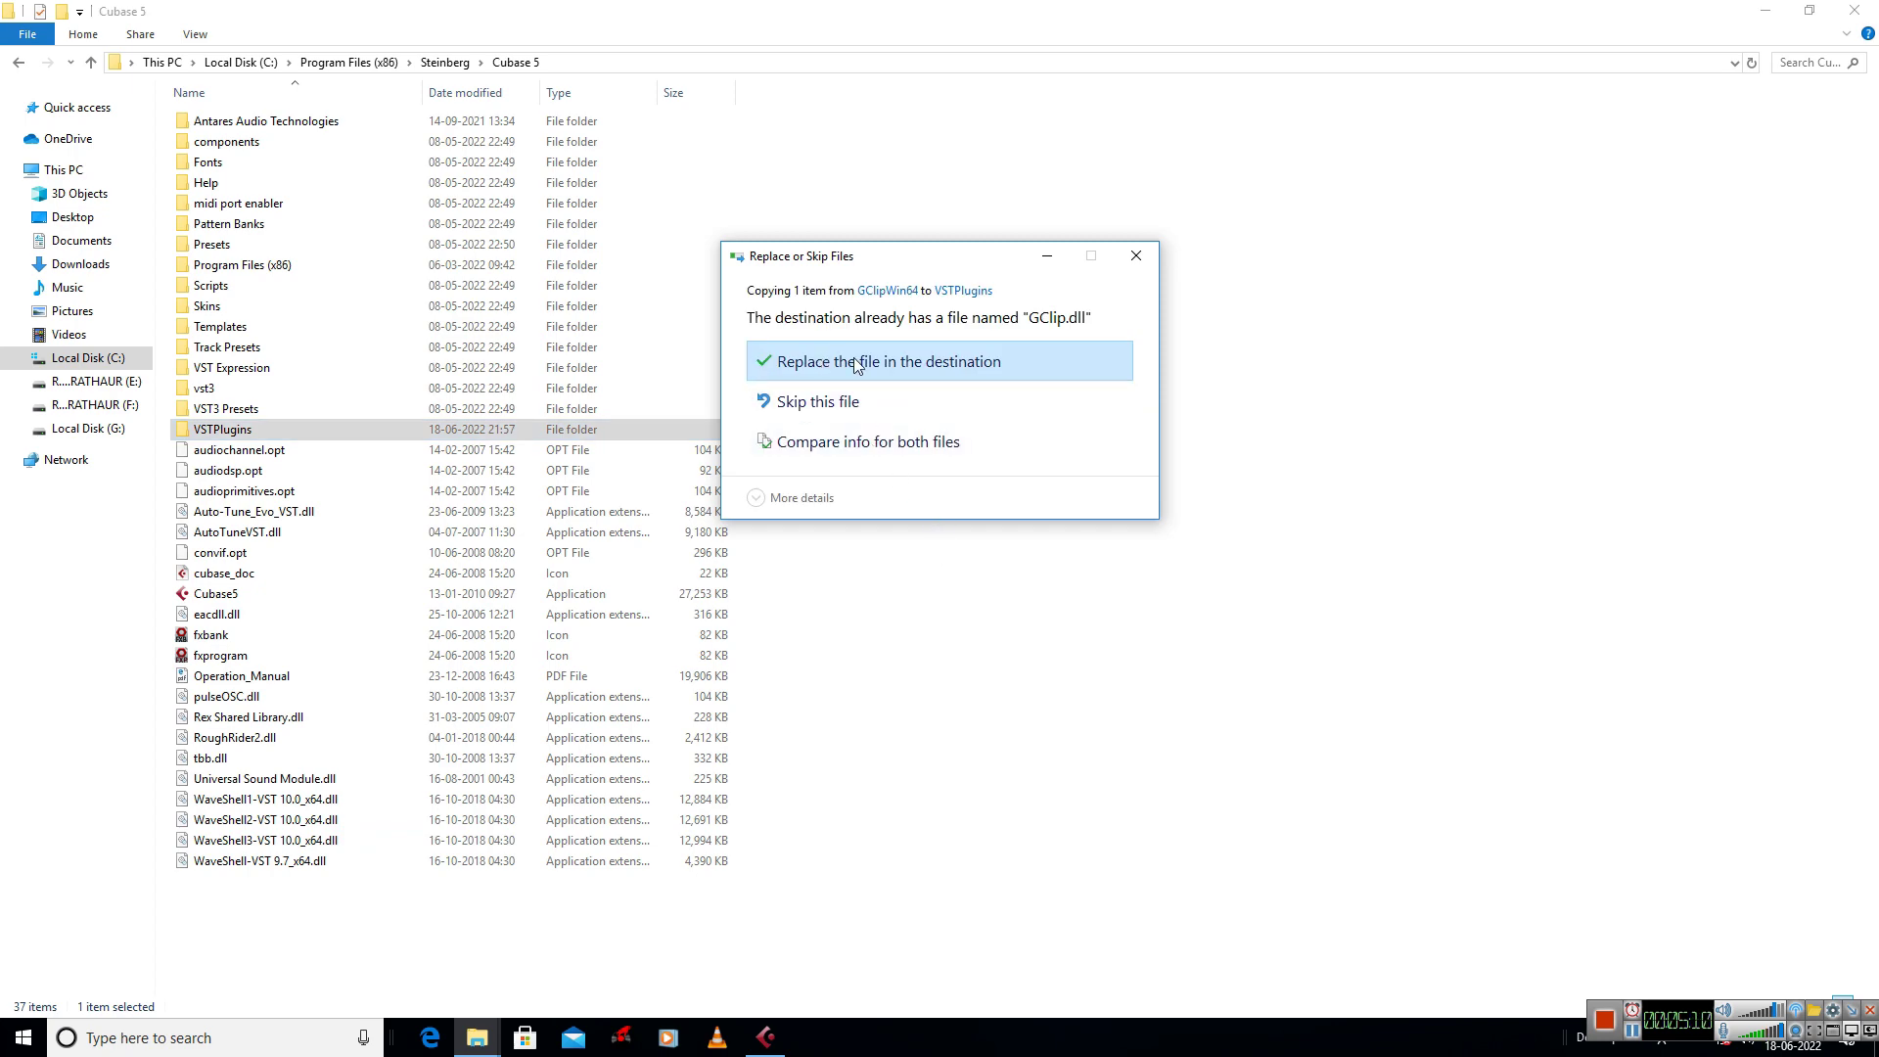
{"action": "left_click", "coordinate": [1135, 255]}
- Switch back to Cubase, update the VST plug-in list in Plug-in Information, dismiss any messages and close the window
{"action": "left_click", "coordinate": [753, 1041]}
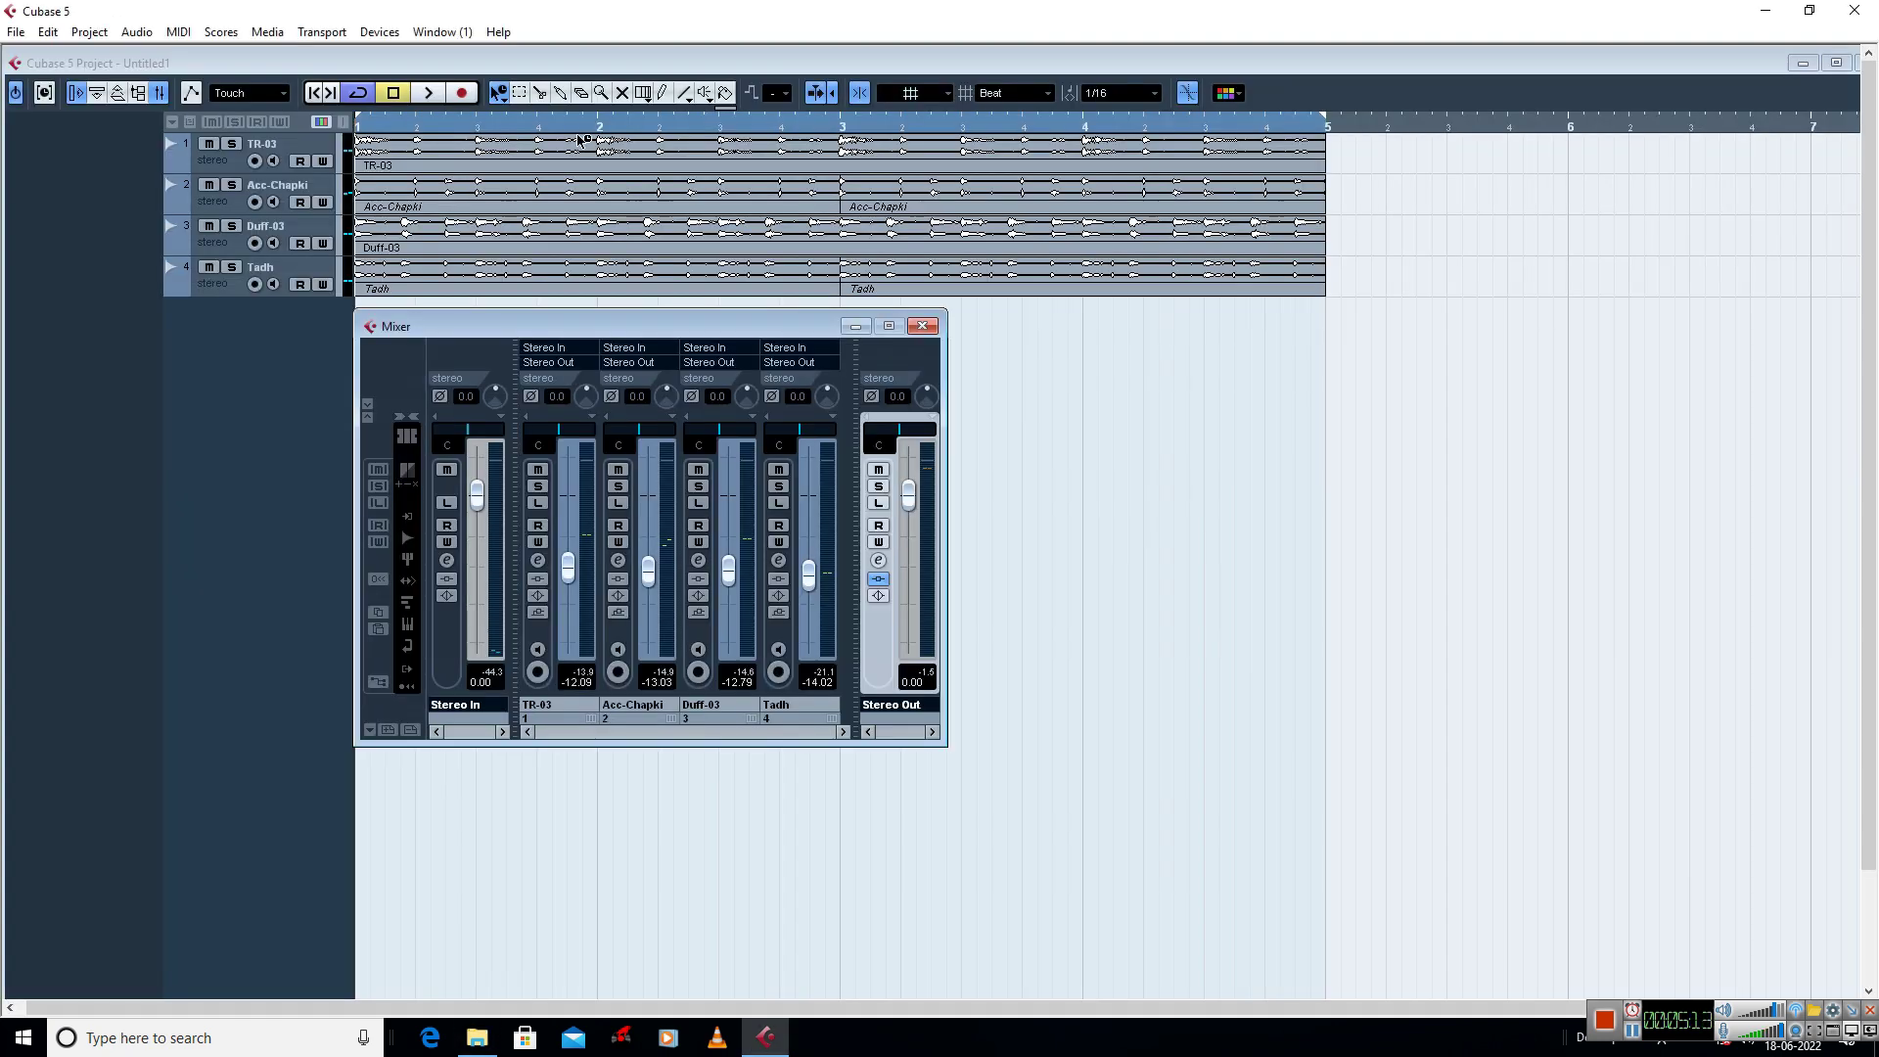
{"action": "left_click", "coordinate": [379, 31]}
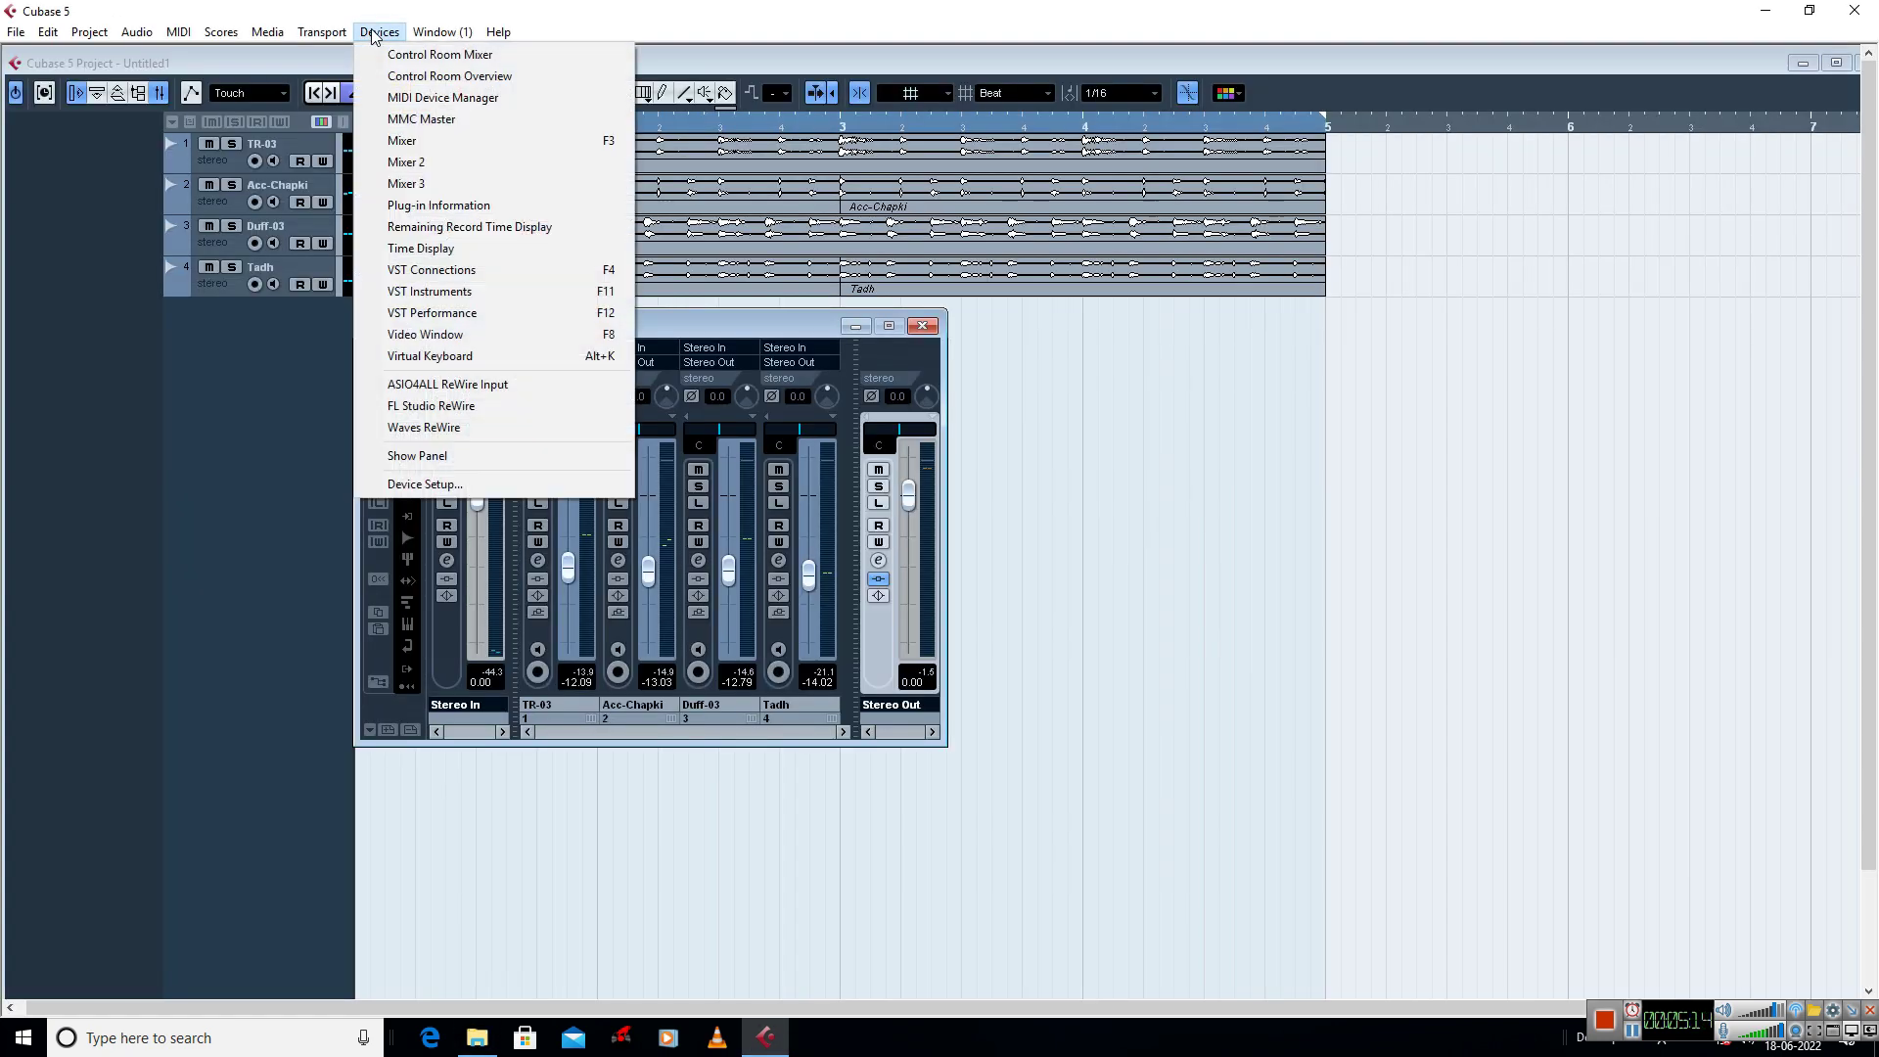
{"action": "left_click", "coordinate": [411, 205]}
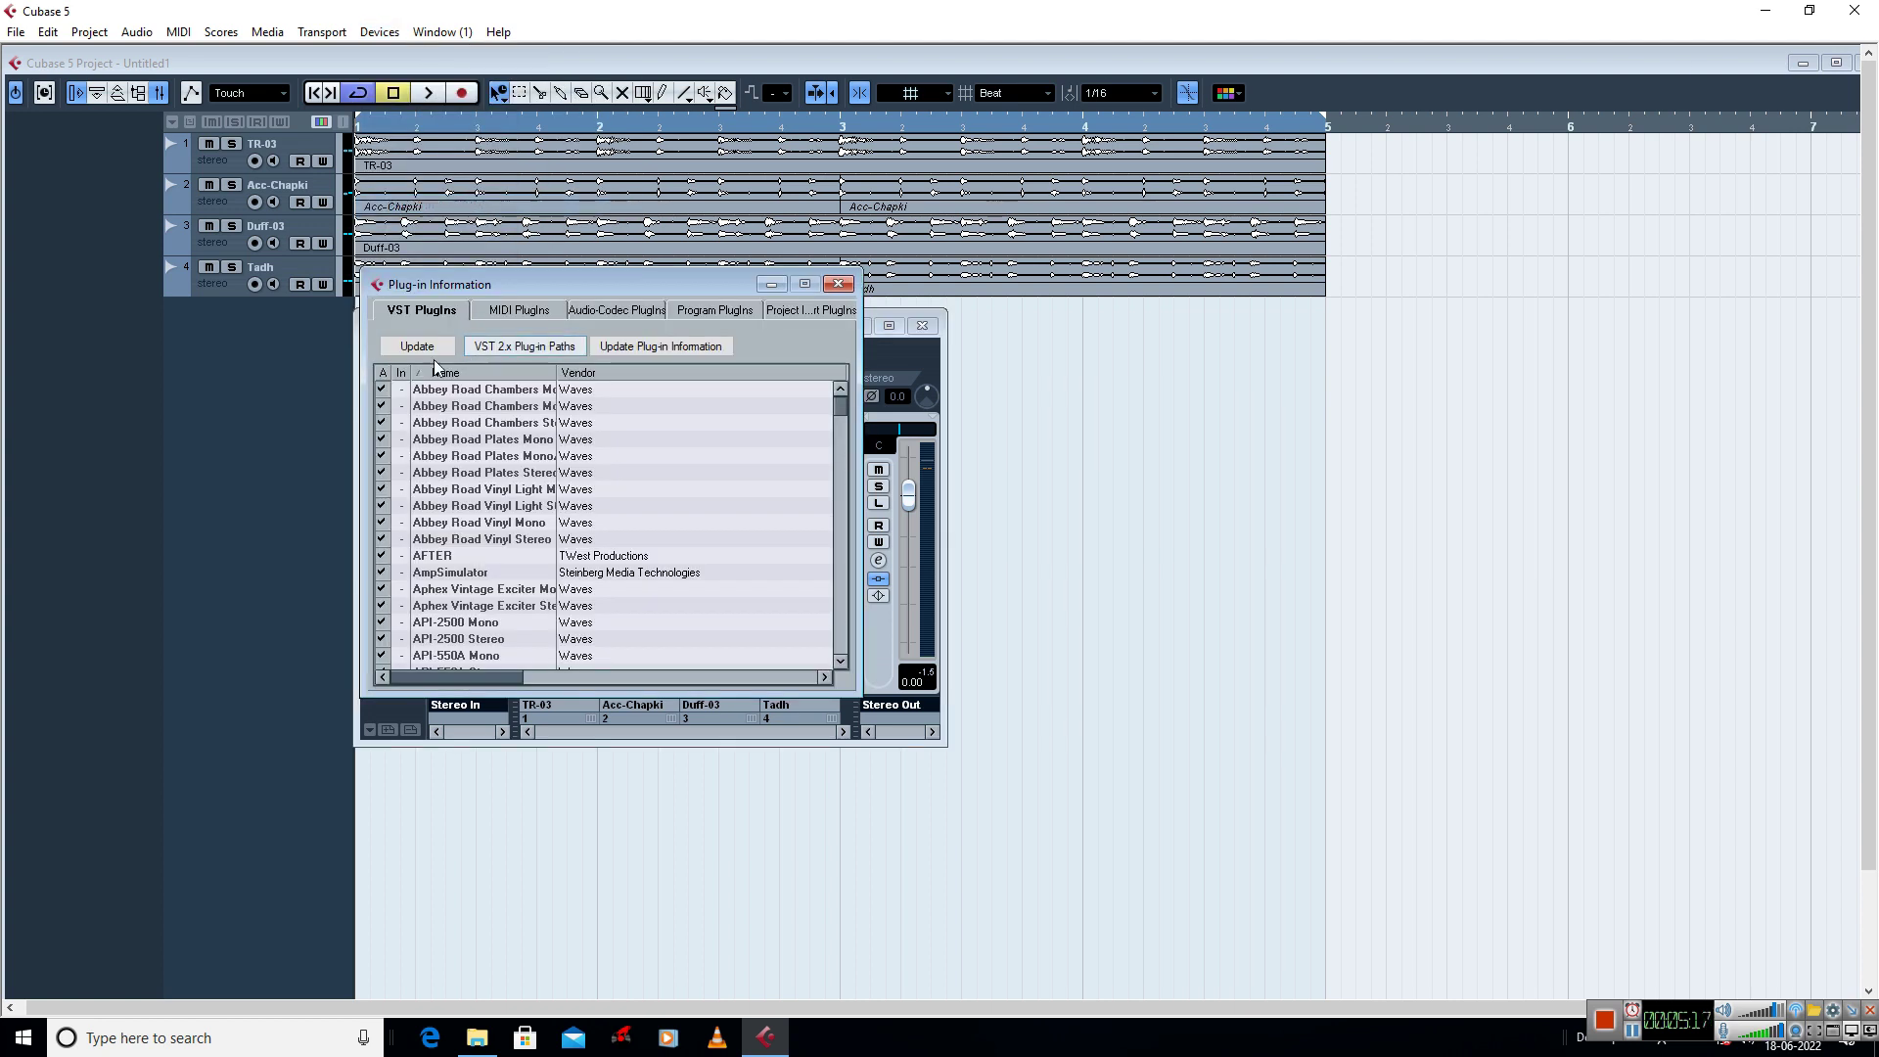
{"action": "left_click", "coordinate": [425, 350]}
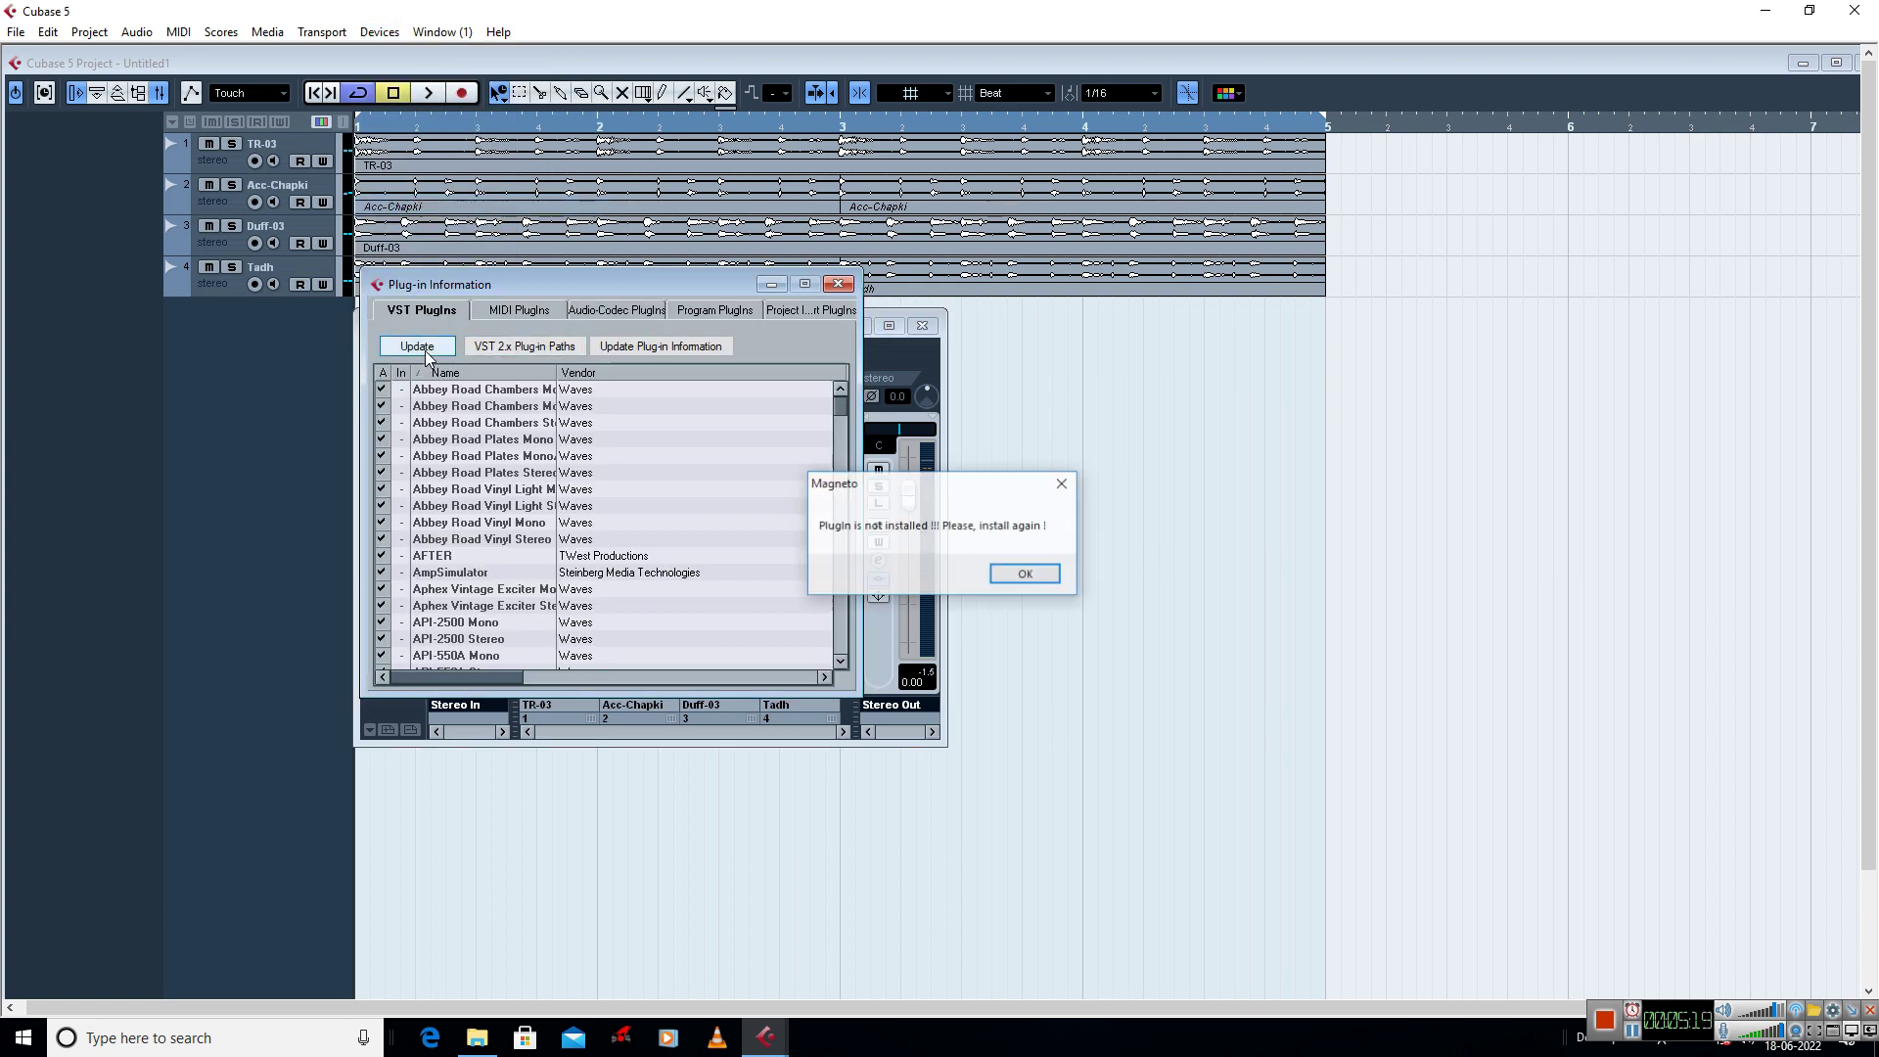
{"action": "left_click", "coordinate": [1057, 485]}
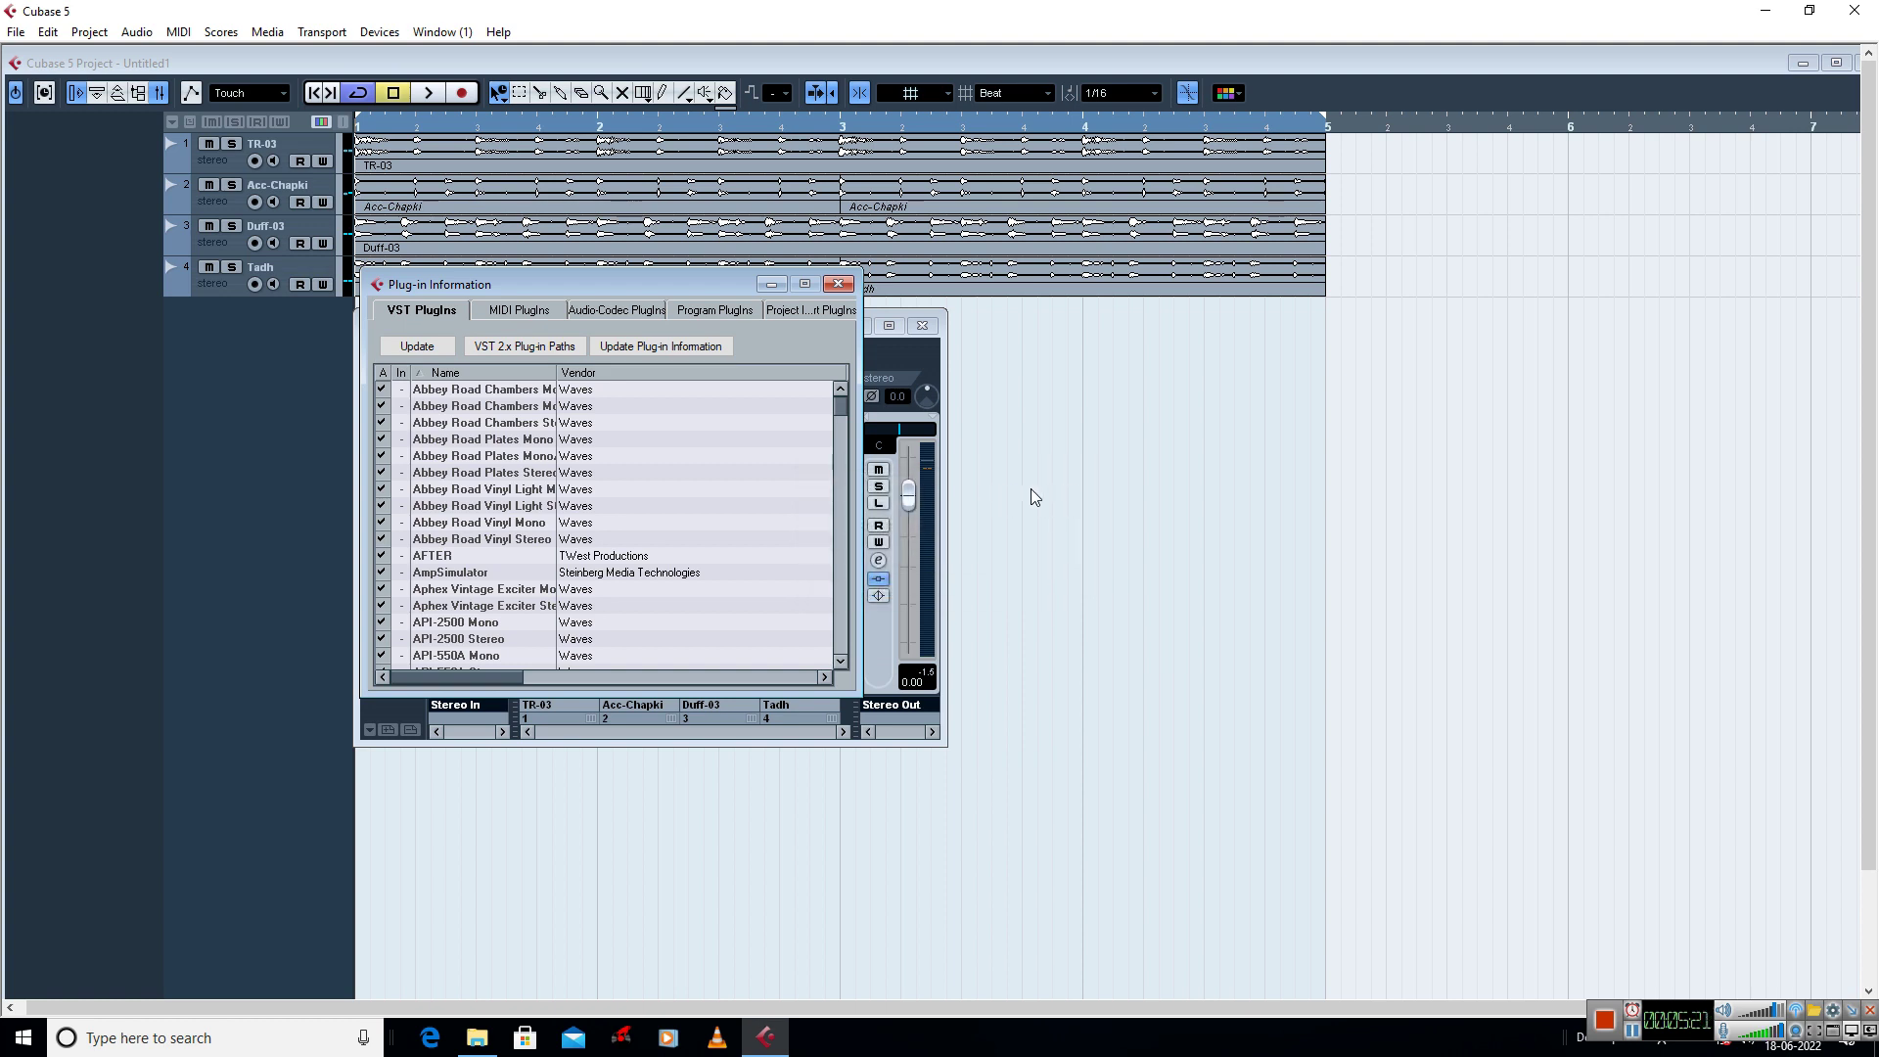
{"action": "left_click", "coordinate": [1040, 446]}
{"action": "scroll", "coordinate": [745, 452], "scroll_direction": "down", "scroll_amount": 3}
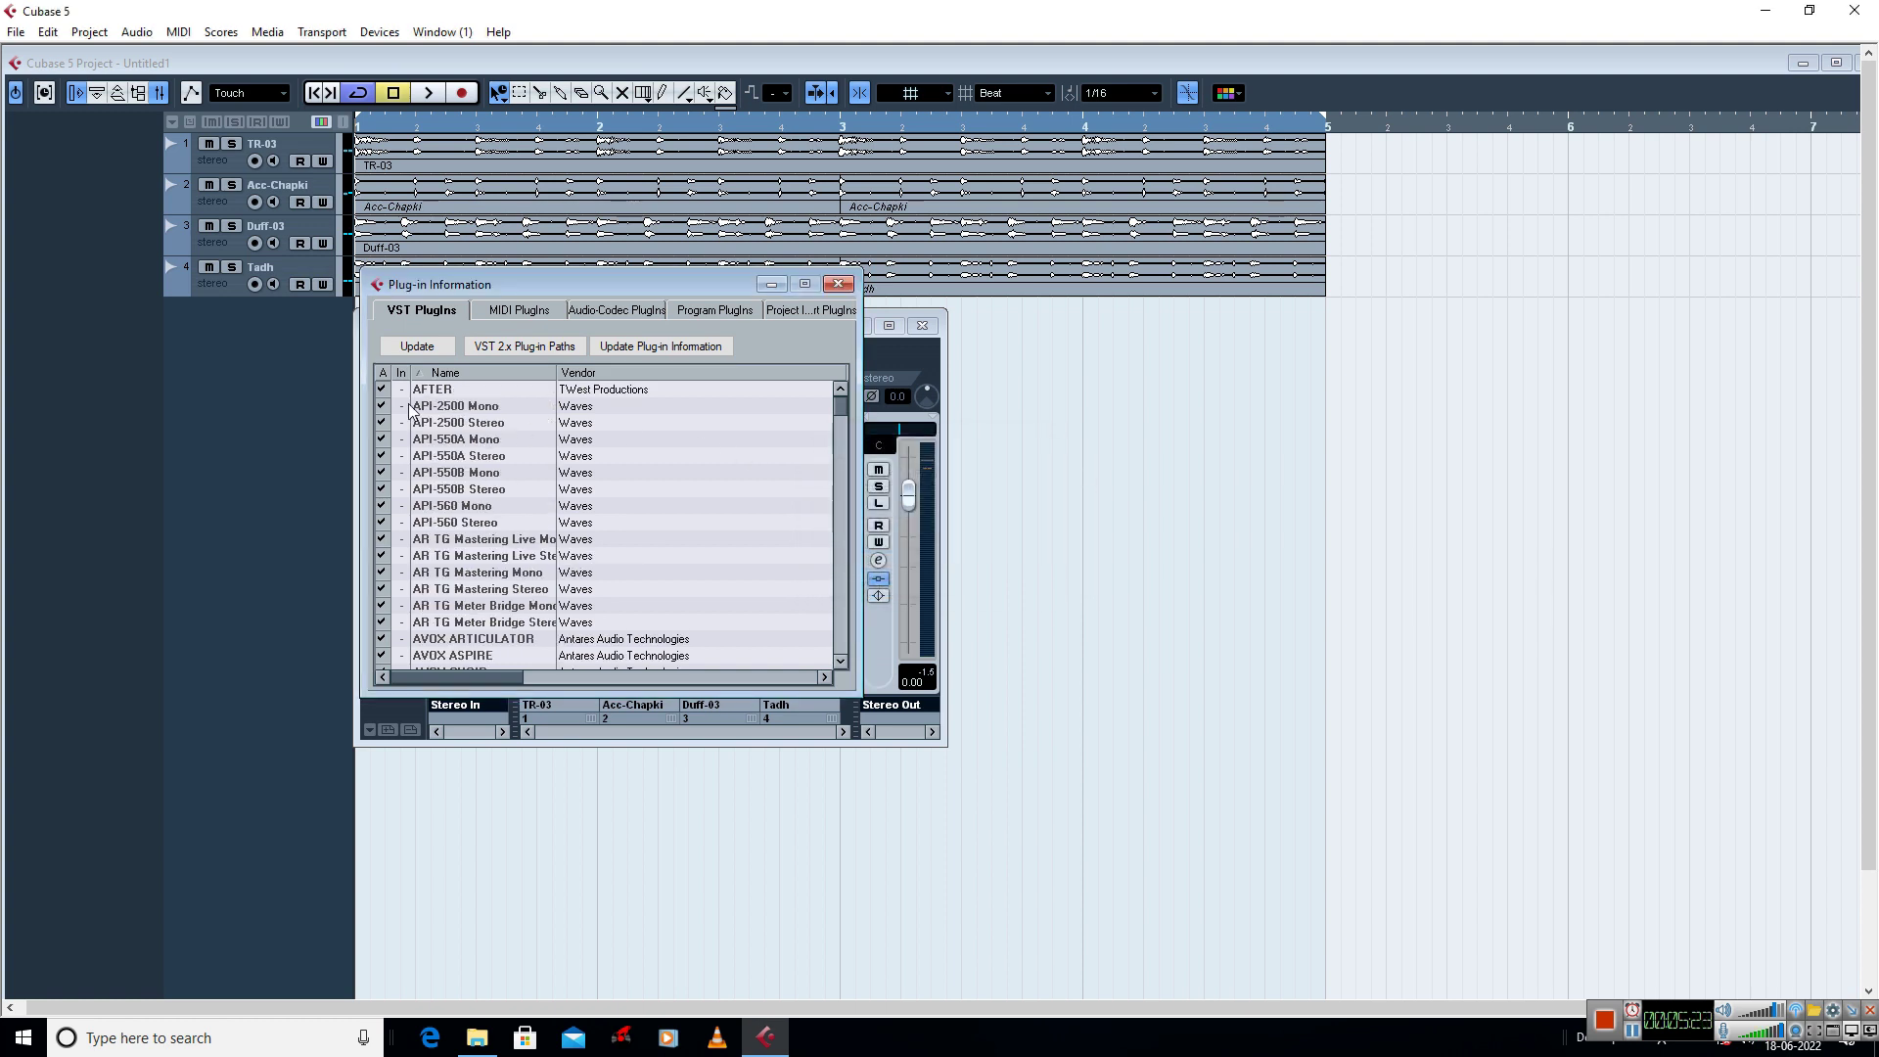
{"action": "left_click", "coordinate": [838, 284]}
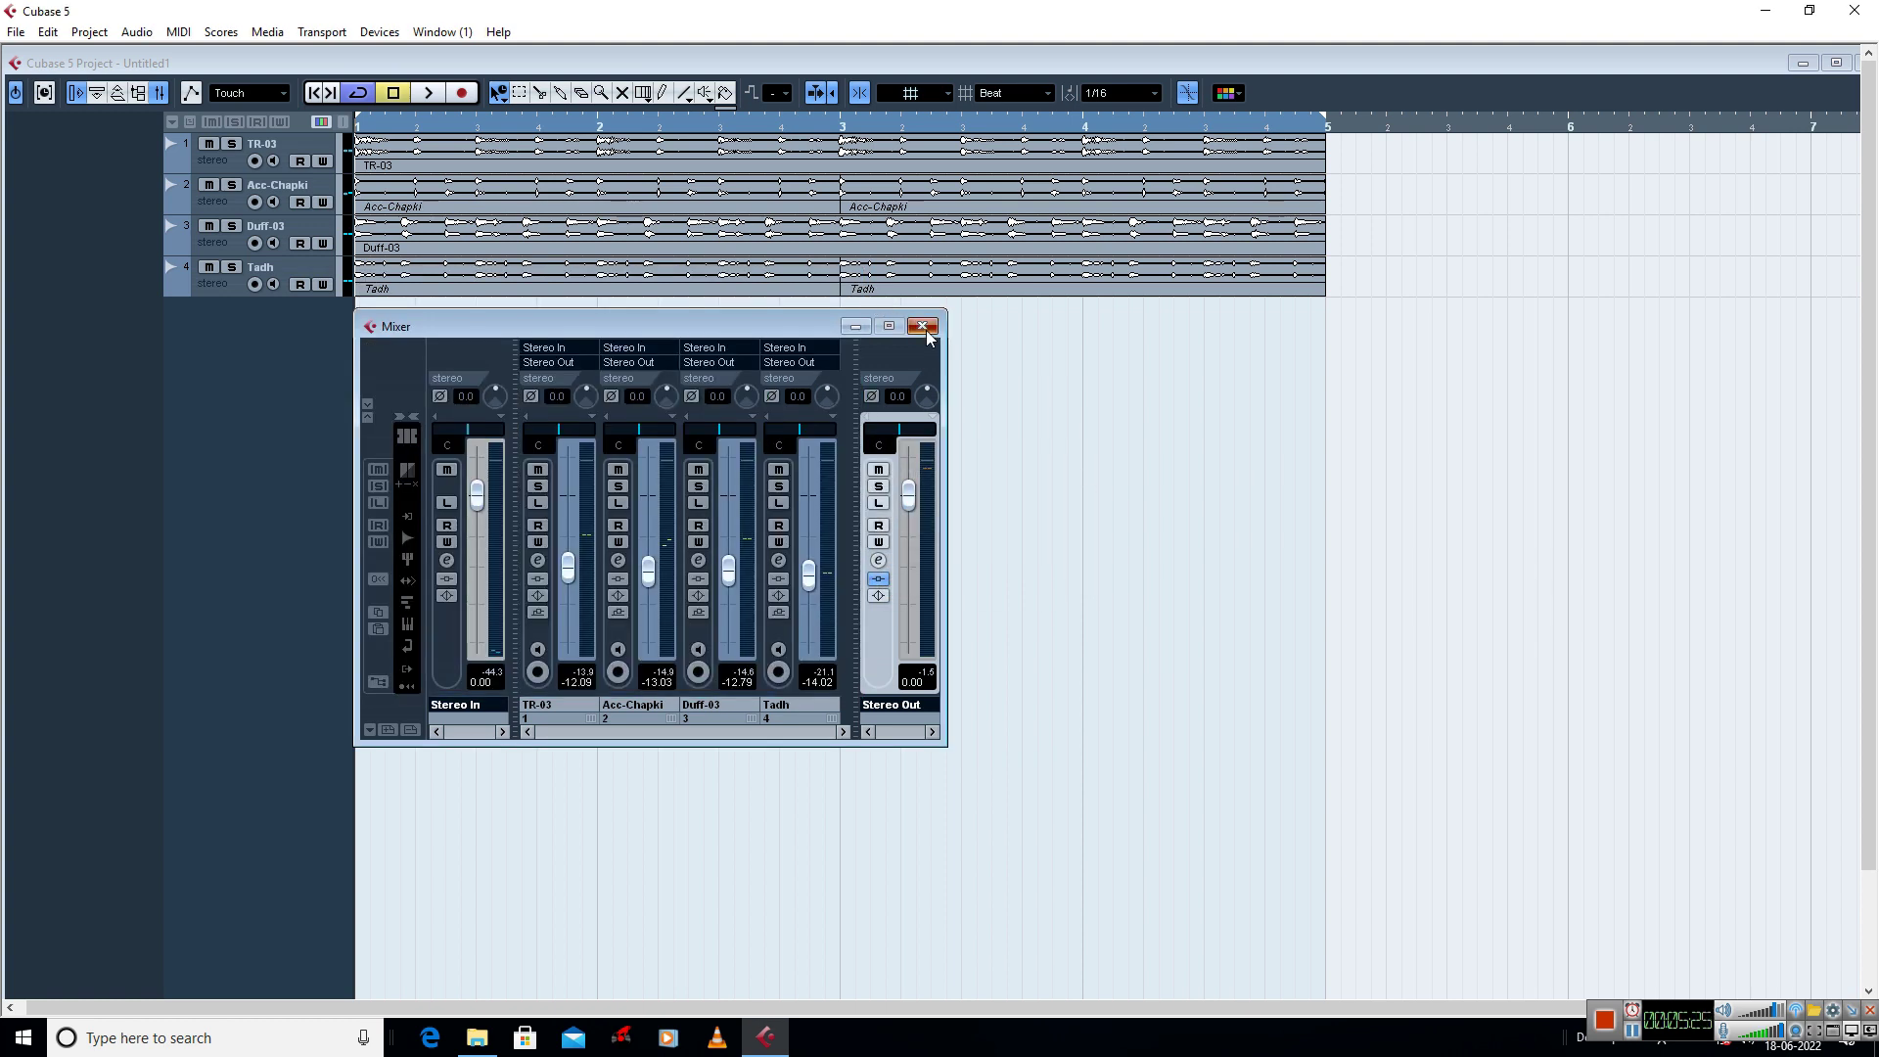
- Reopen the mixer and inspect the Stereo Out channel's inserts, including GClip, closing the channel settings when done
{"action": "left_click", "coordinate": [922, 325]}
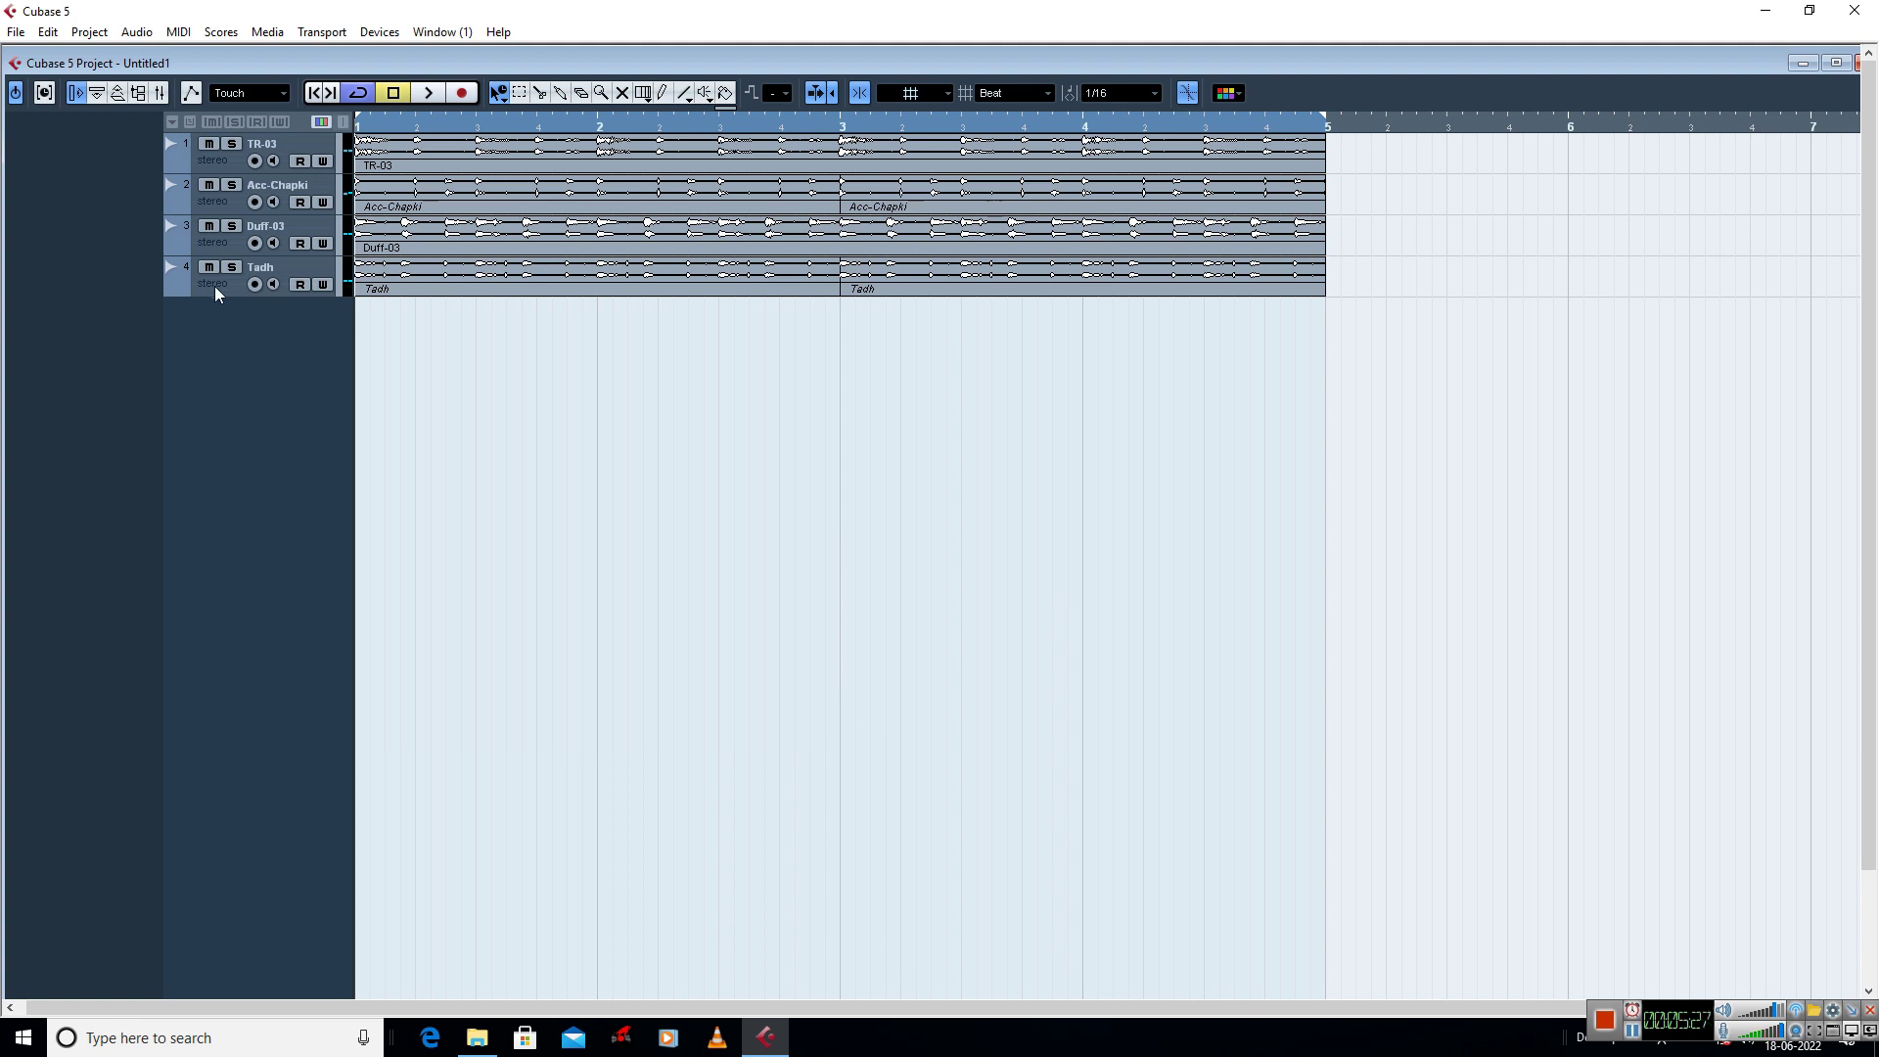
{"action": "key", "text": "F3"}
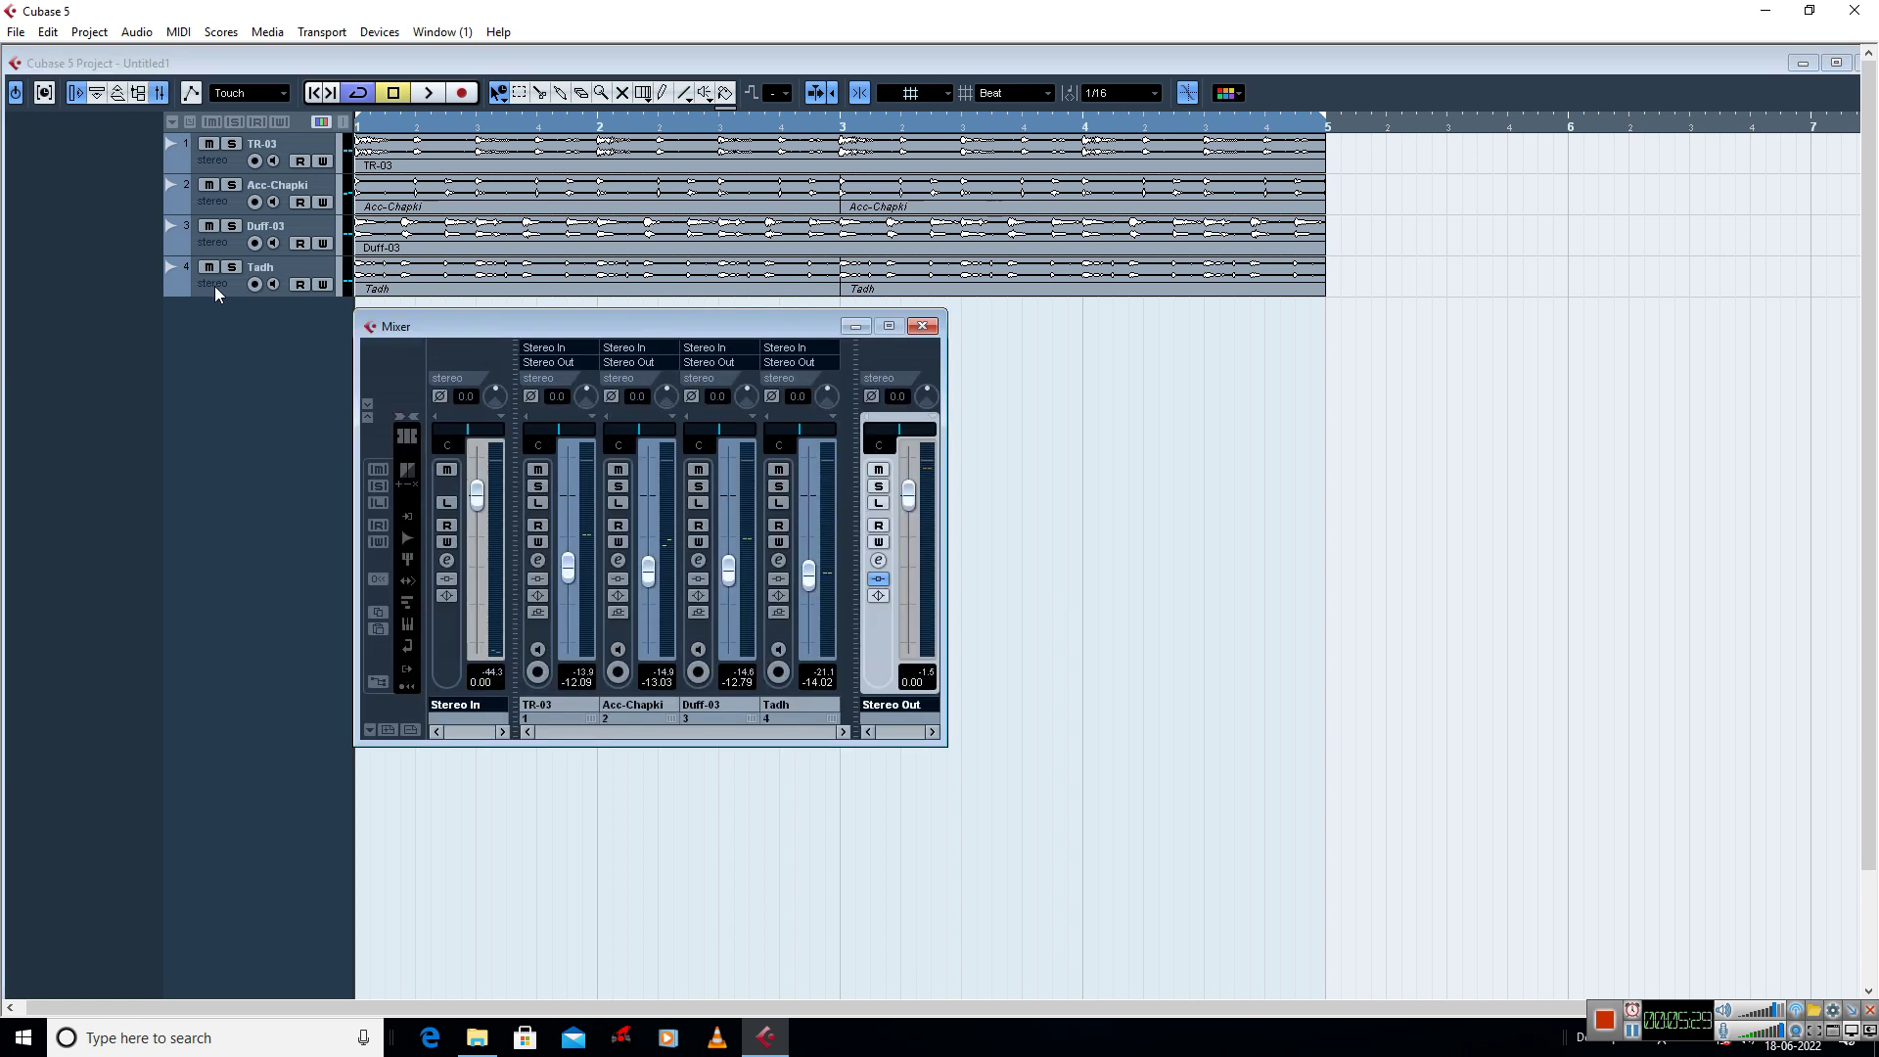
{"action": "left_click", "coordinate": [877, 561]}
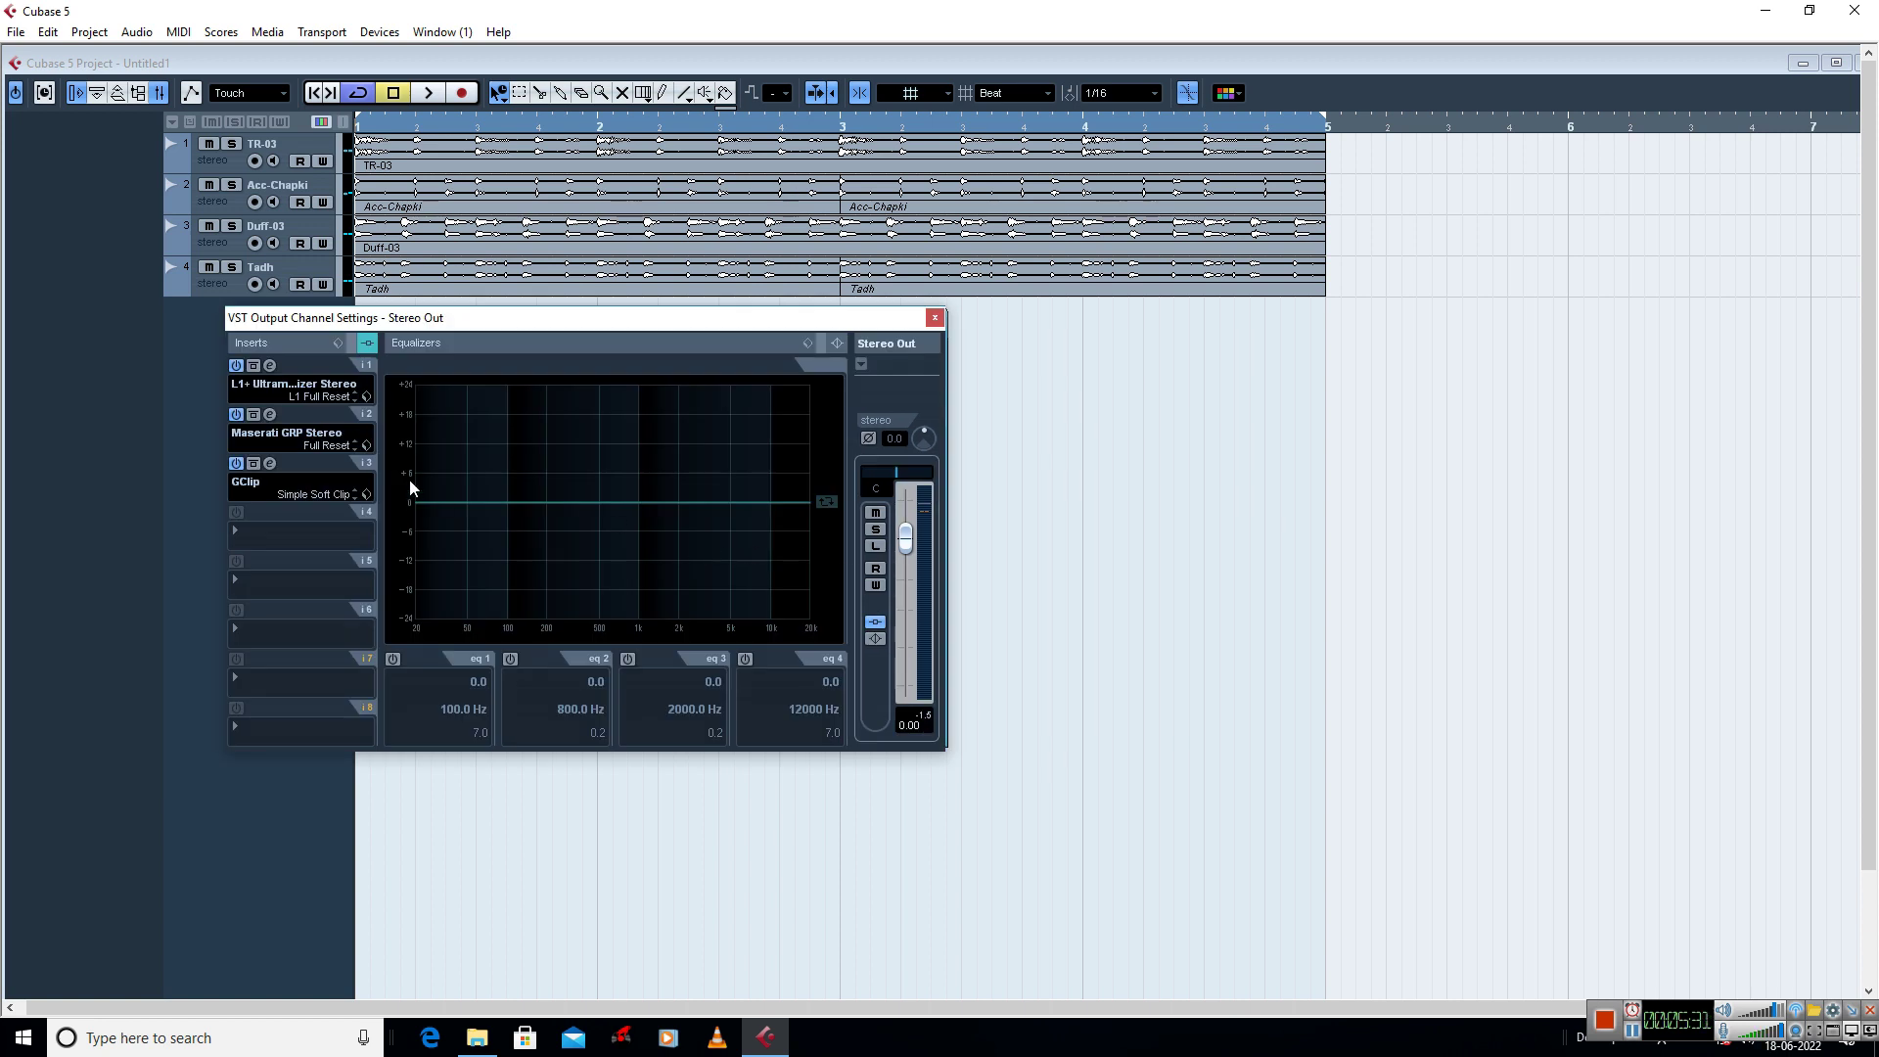
{"action": "left_click_drag", "start_coordinate": [471, 324], "coordinate": [603, 323]}
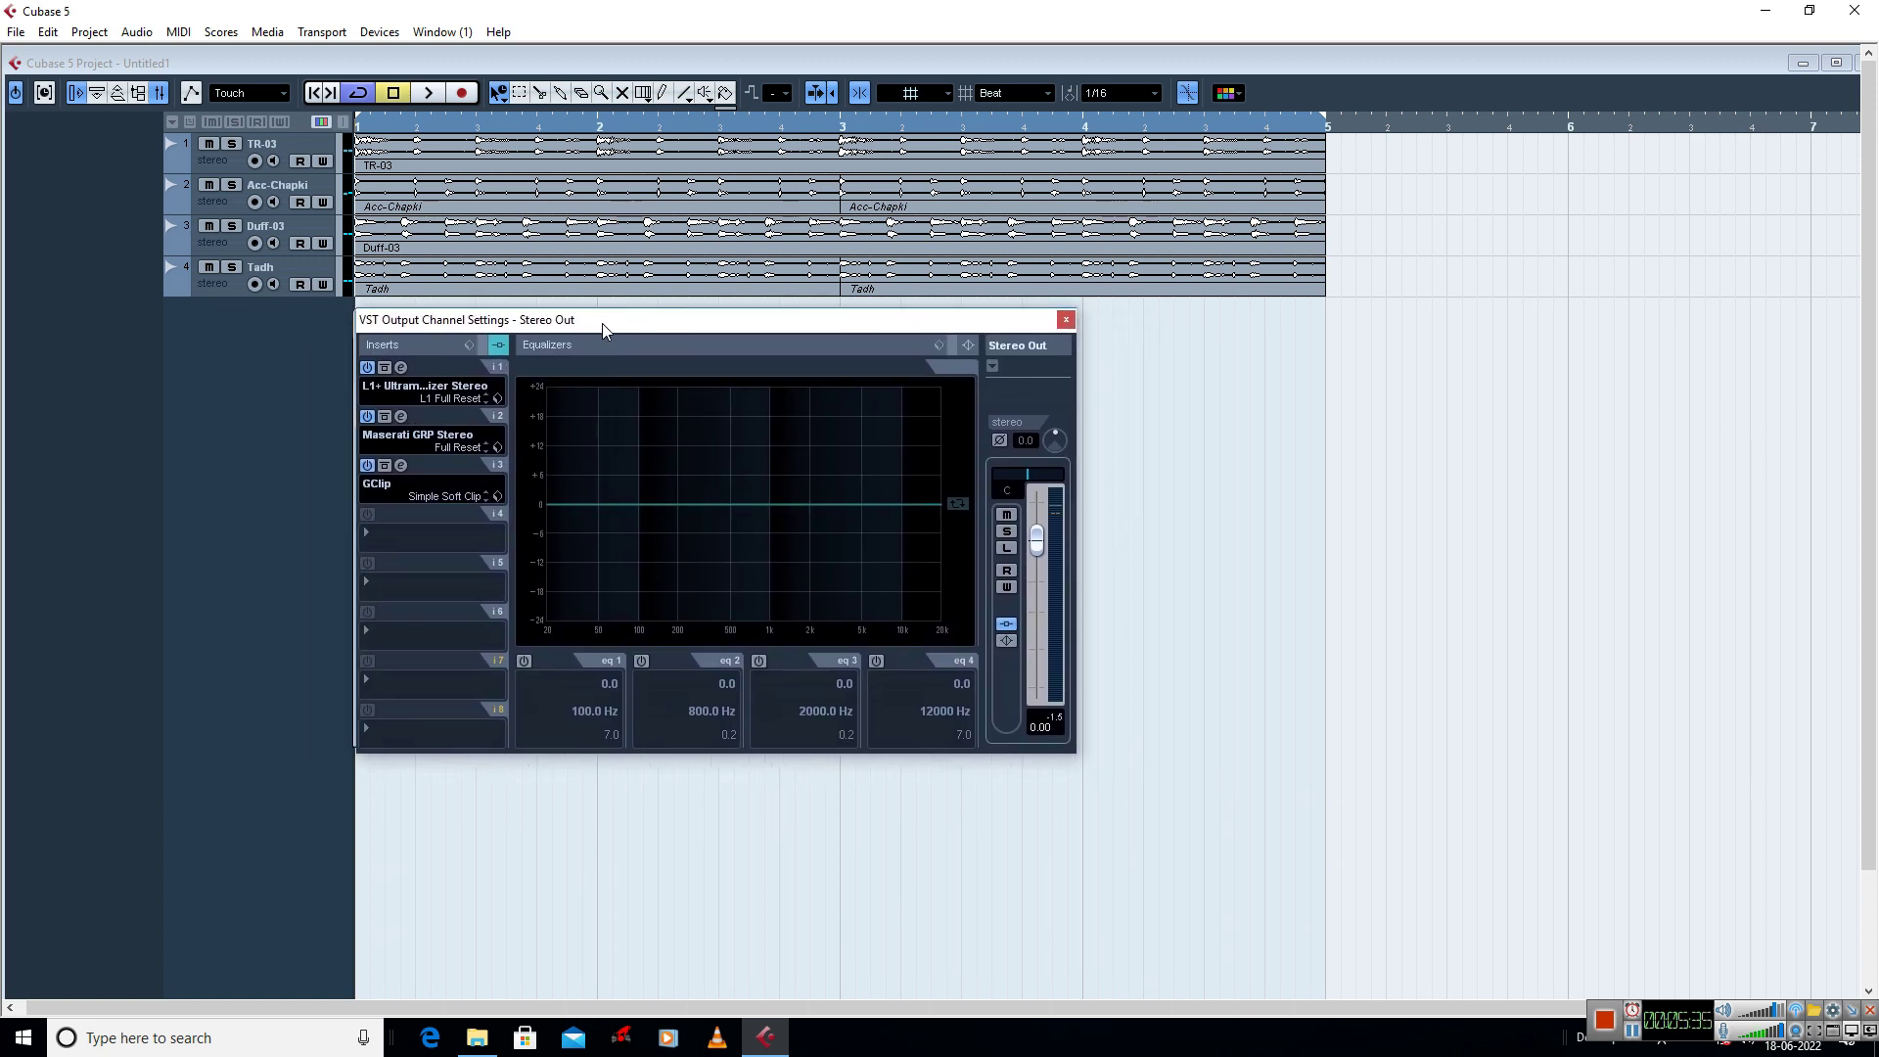
{"action": "left_click", "coordinate": [1064, 321]}
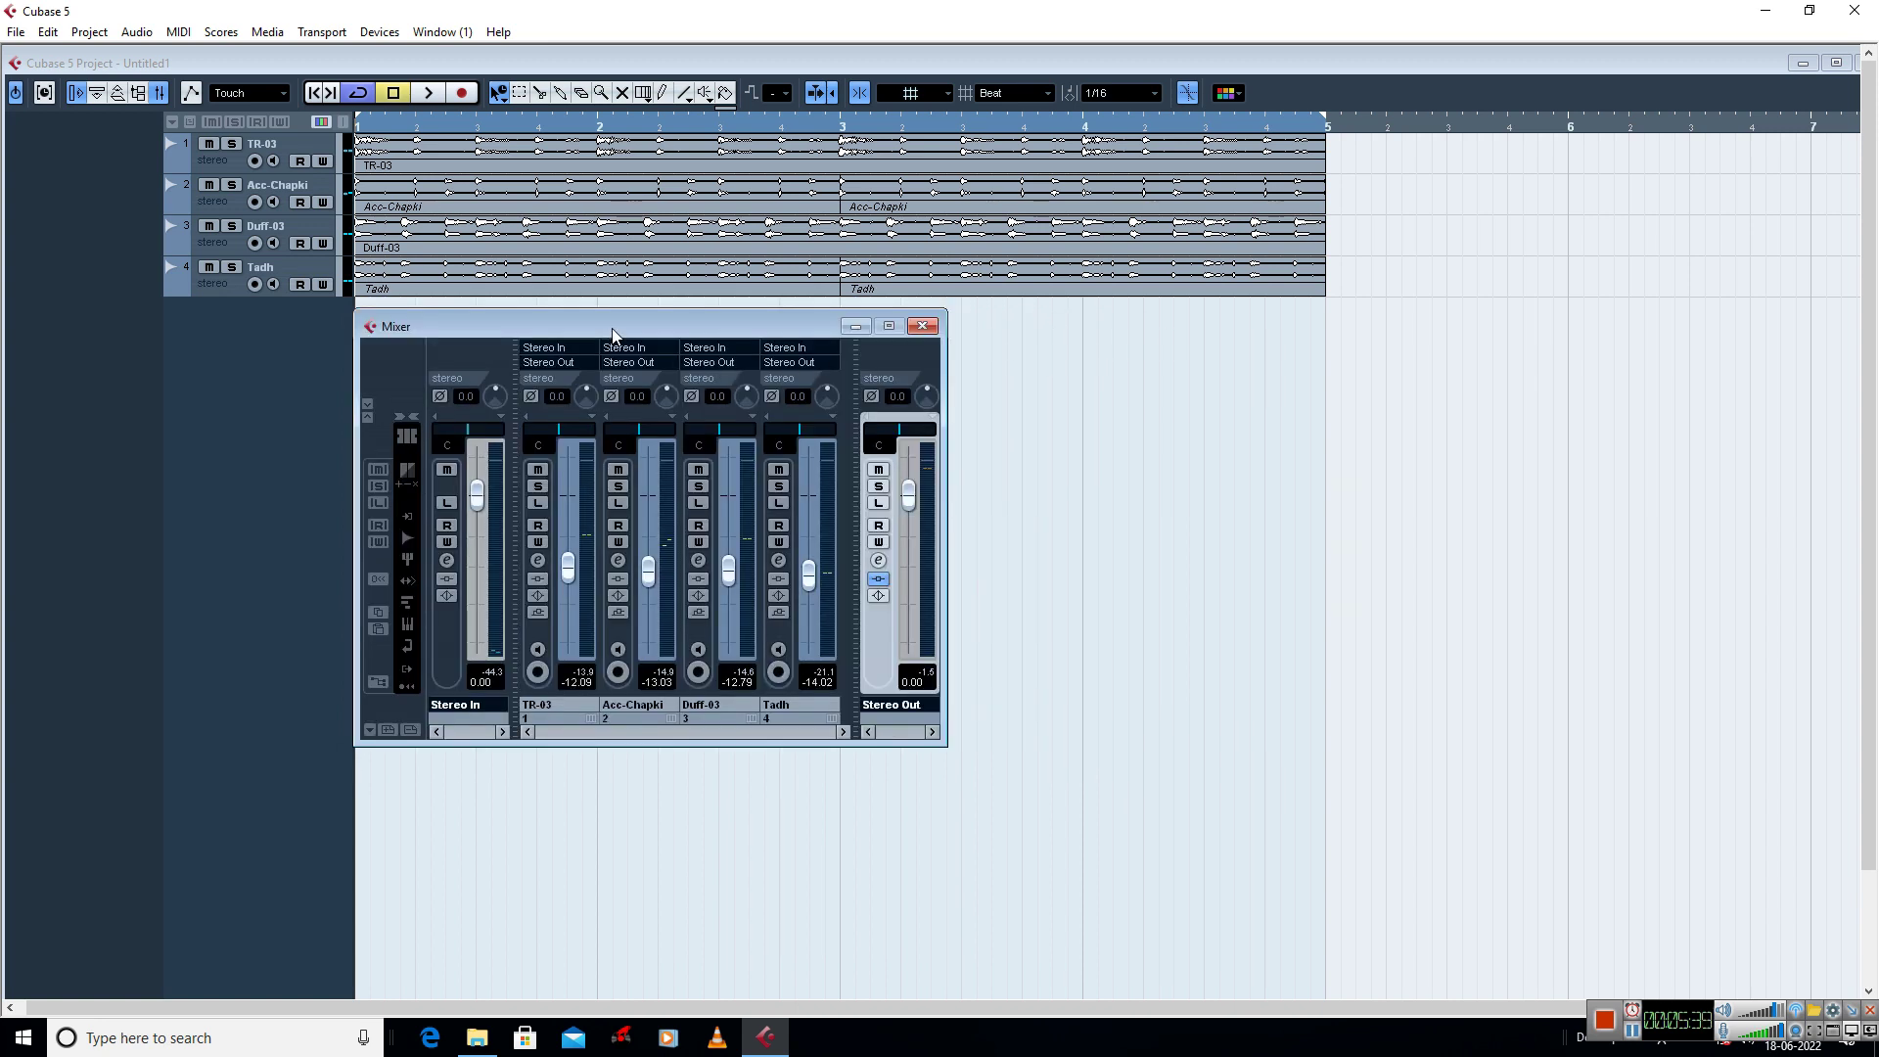
{"action": "left_click_drag", "start_coordinate": [613, 338], "coordinate": [622, 330]}
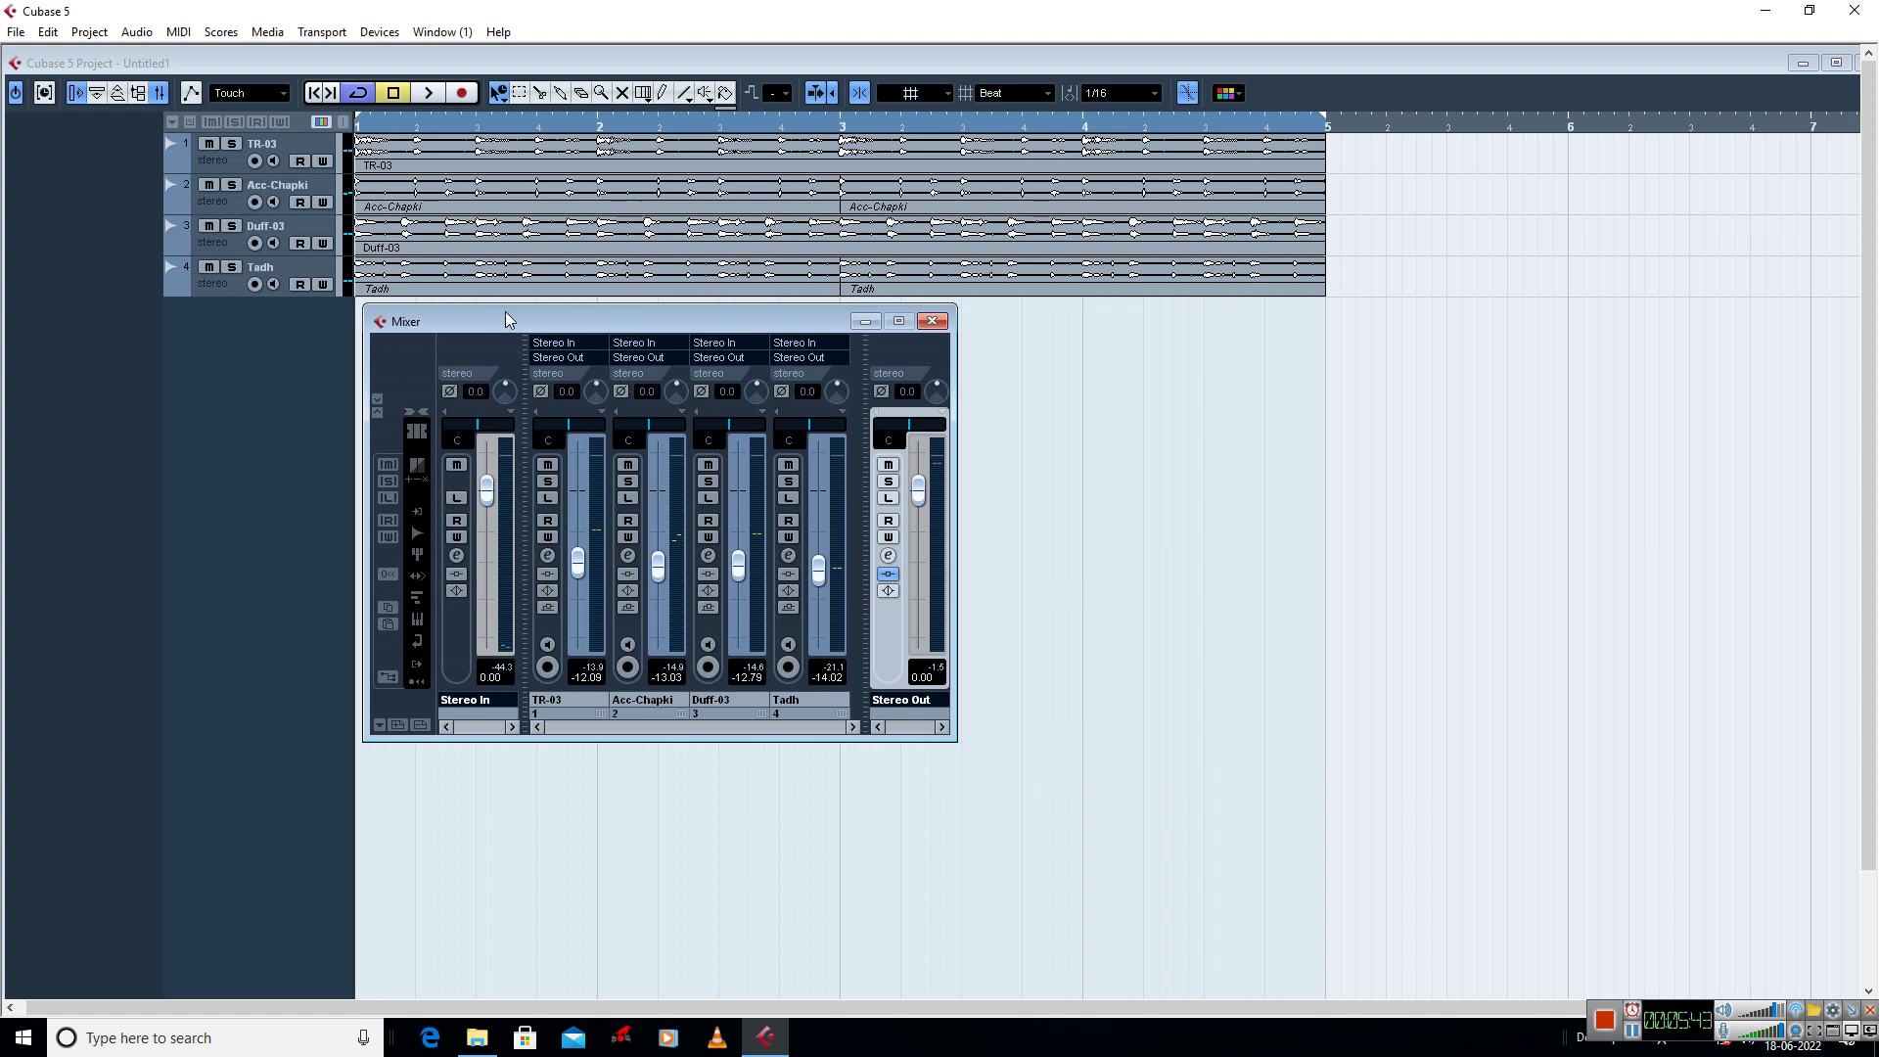
{"action": "left_click_drag", "start_coordinate": [510, 314], "coordinate": [505, 320]}
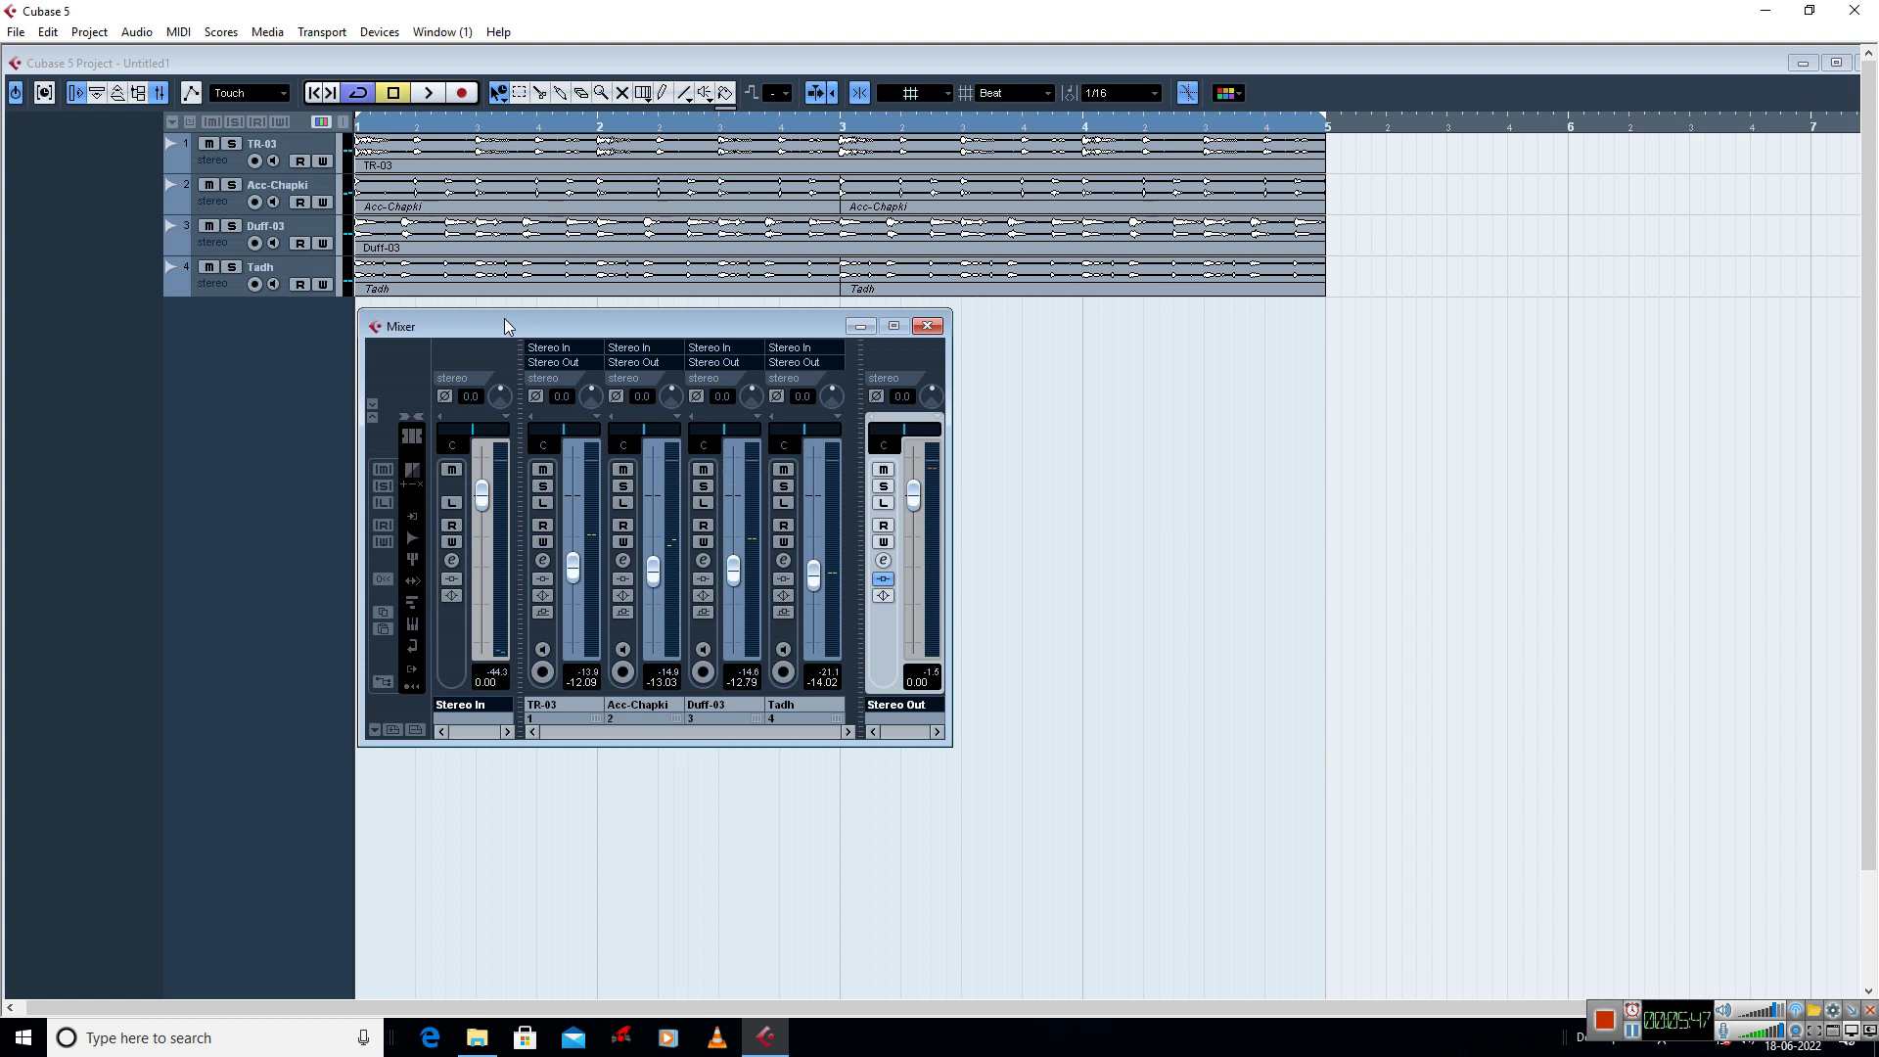